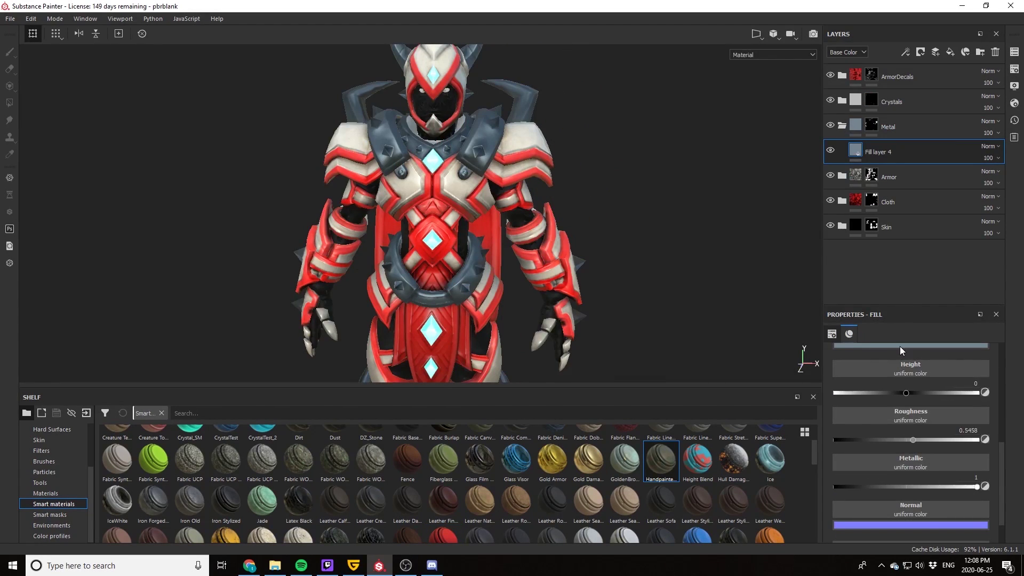
Step: Set the metallic of the Metal folder's base fill layer to 0.3846 and give it a bright saturated blue base color
click(852, 408)
drag(913, 393, 927, 412)
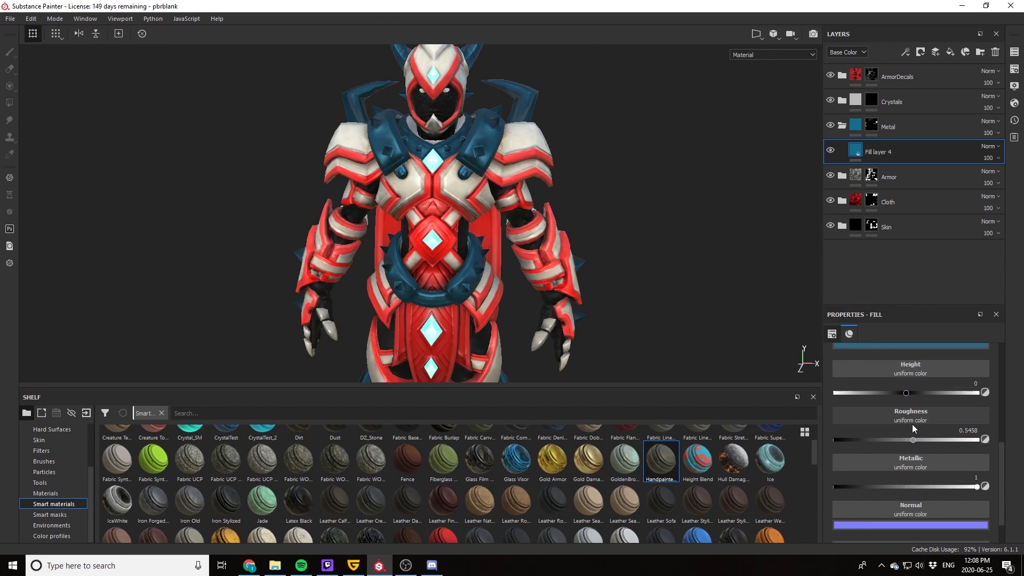
mouse_move(907, 487)
mouse_down()
mouse_move(857, 488)
mouse_move(888, 486)
mouse_up()
click(907, 346)
click(951, 361)
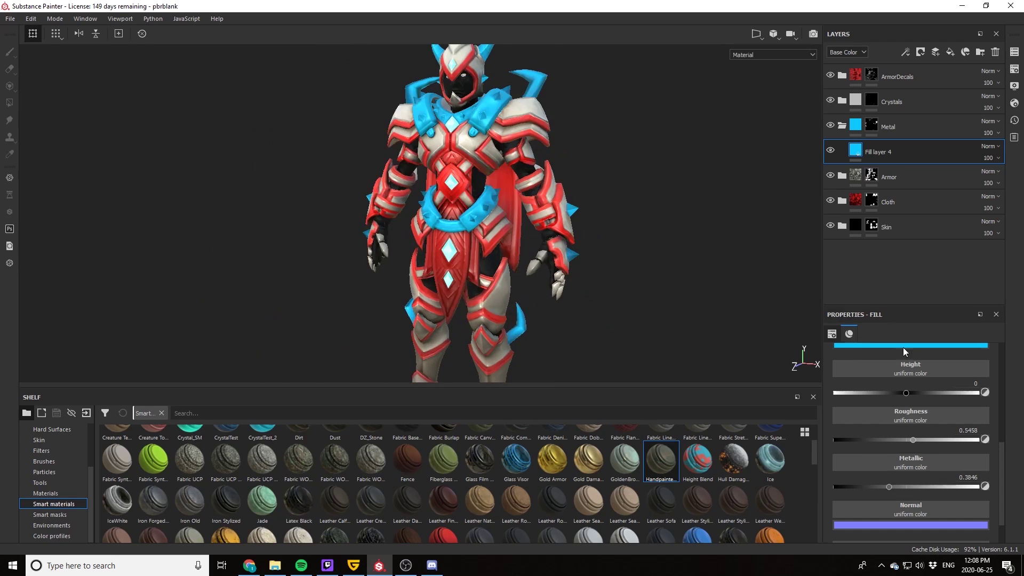
Step: Change the base fill layer's color to a muted grey-blue and set its roughness to 0.3114
click(903, 346)
click(895, 418)
click(904, 408)
drag(914, 439, 879, 440)
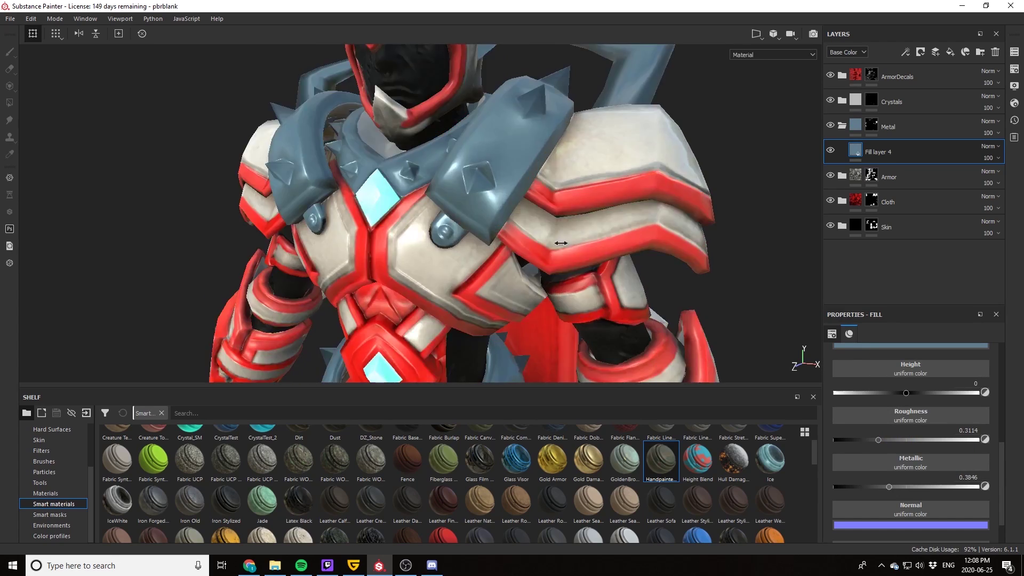
shift+right_drag(561, 242, 581, 279)
Step: Add a fill layer above the Metal folder's base fill and give it a black mask
click(950, 51)
right_click(907, 152)
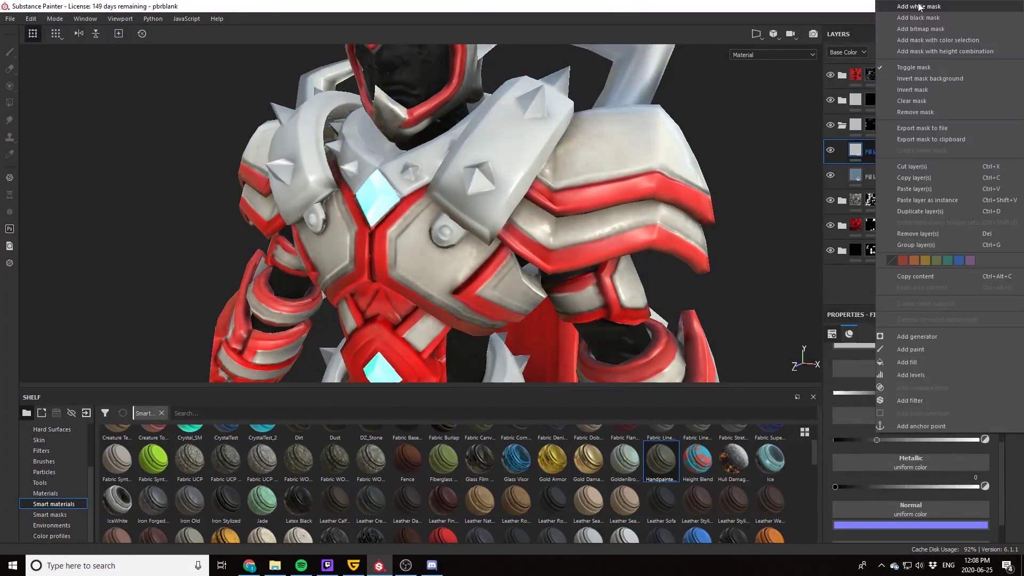
click(919, 17)
Step: Display only the base color and add a Position generator with a Global Balance of 0.12 to the new layer's mask
click(763, 55)
click(757, 61)
scroll(542, 209, down, 5)
right_click(871, 151)
click(897, 337)
click(904, 348)
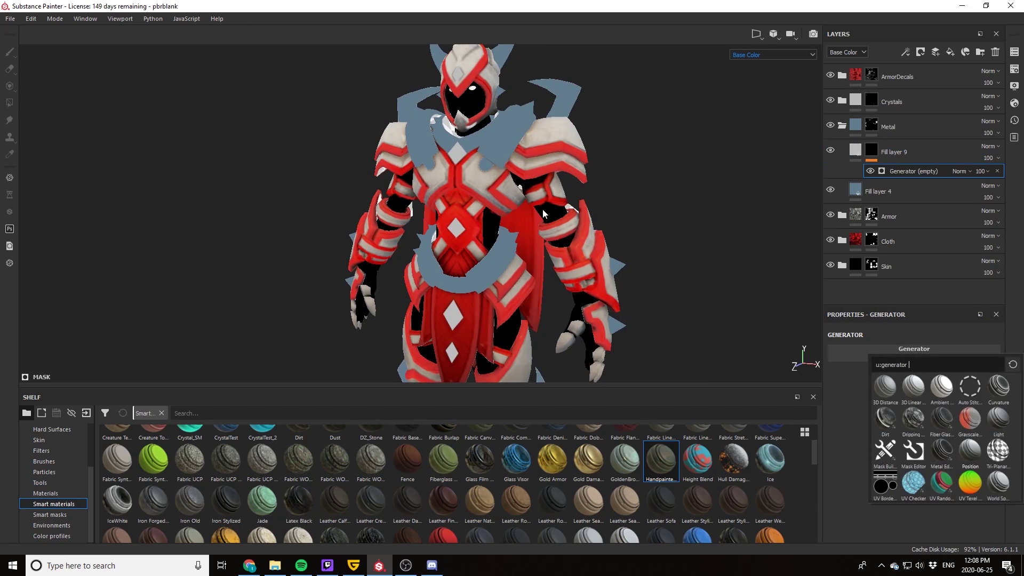
click(970, 464)
drag(914, 442, 870, 443)
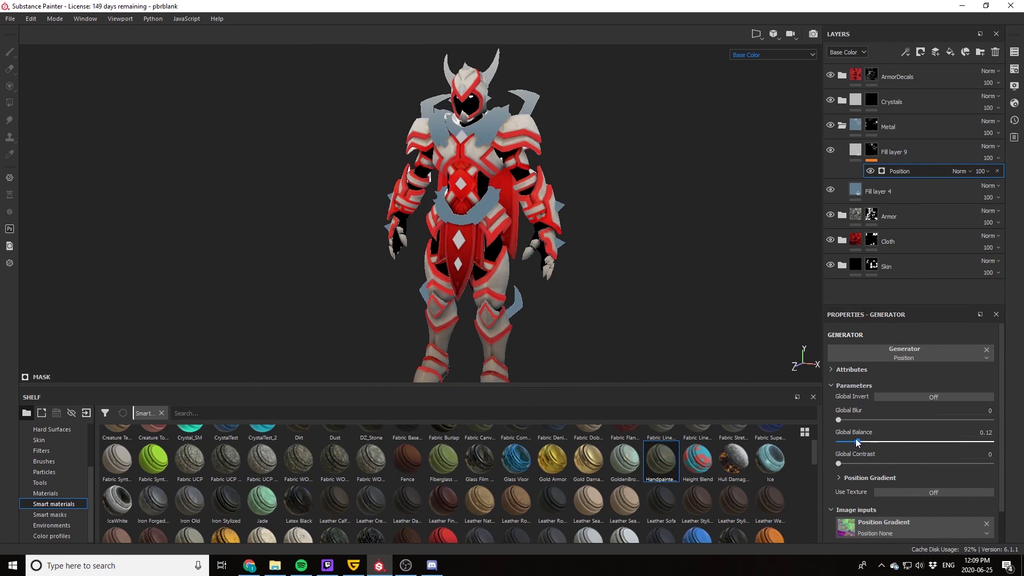
Step: Limit the position-masked fill layer to the color channel, return to the material view and rename the layer Gradient
click(855, 152)
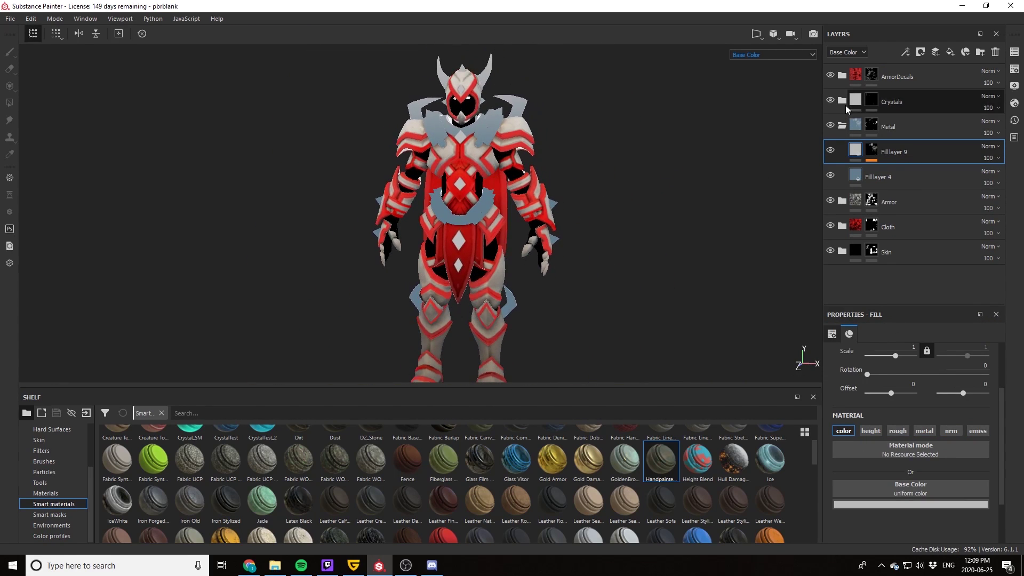
key(m)
click(894, 153)
text(Gradient)
key(Return)
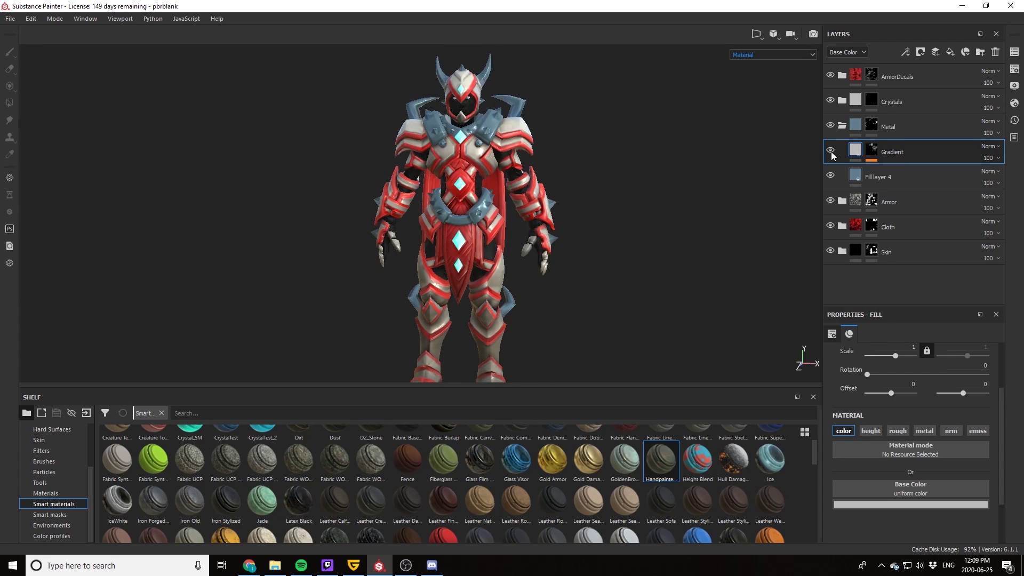
Step: Add another fill layer above Gradient and give it a black mask
scroll(522, 205, up, 5)
alt+middle_drag(523, 204, 535, 282)
click(950, 52)
key(ctrl+m)
Step: Display only the base color and add an Ambient Occlusion generator with Global Invert on to the new layer's mask
click(748, 56)
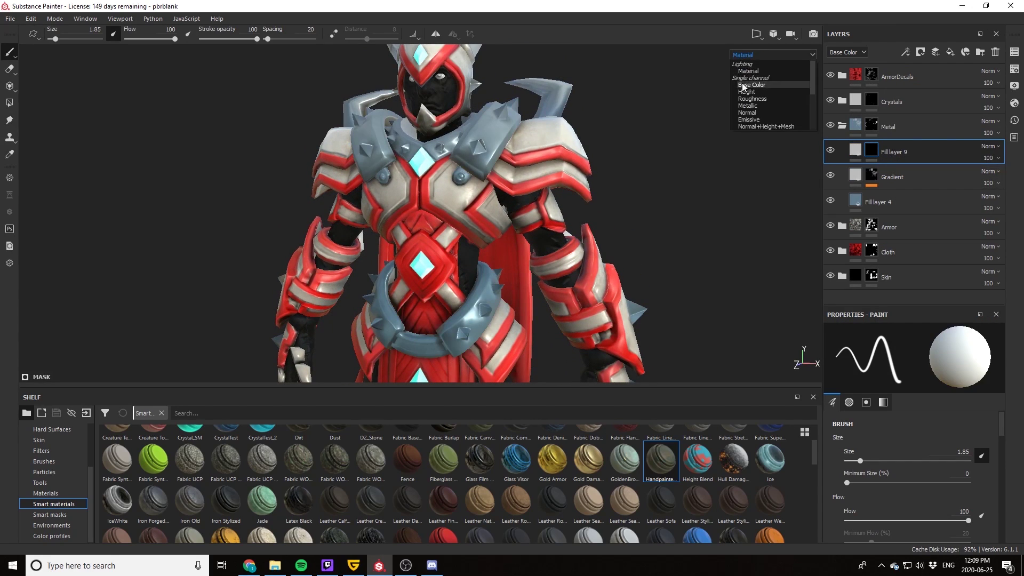
click(744, 85)
scroll(618, 185, down, 3)
right_click(875, 151)
click(910, 334)
click(915, 355)
click(940, 390)
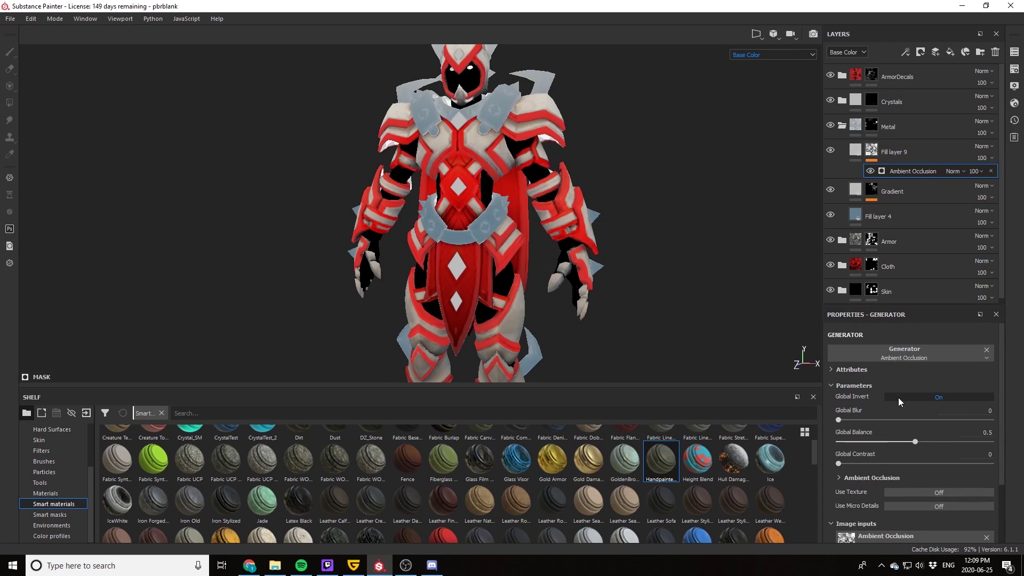
Step: Limit the ambient occlusion layer to the color channel and set its base color to a very dark brown
click(894, 152)
click(876, 460)
click(968, 475)
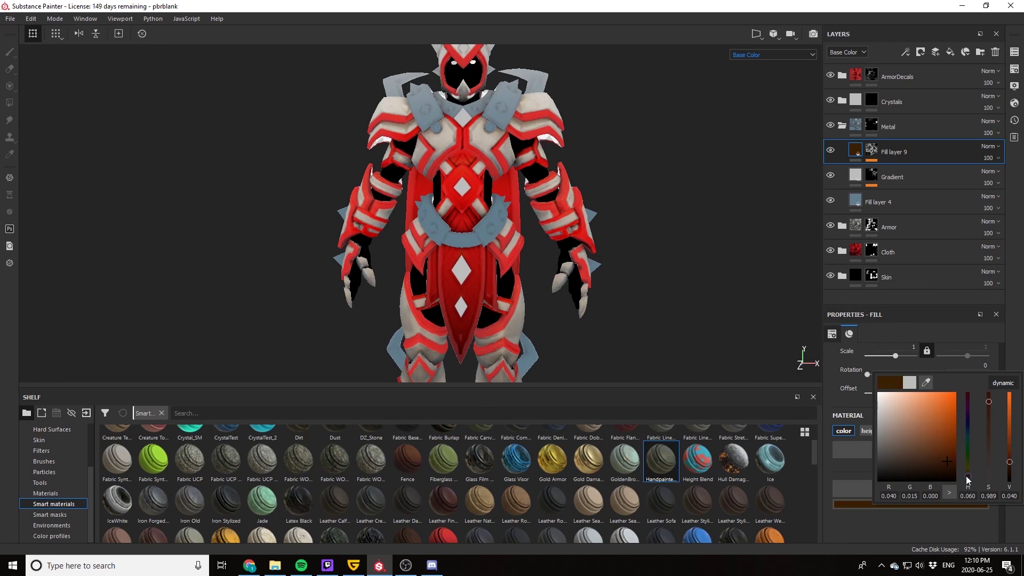
Step: Add a fill layer above the dark brown ambient occlusion layer and give it a black mask
scroll(507, 199, up, 6)
alt+drag(520, 199, 492, 231)
scroll(509, 206, down, 7)
scroll(491, 230, up, 4)
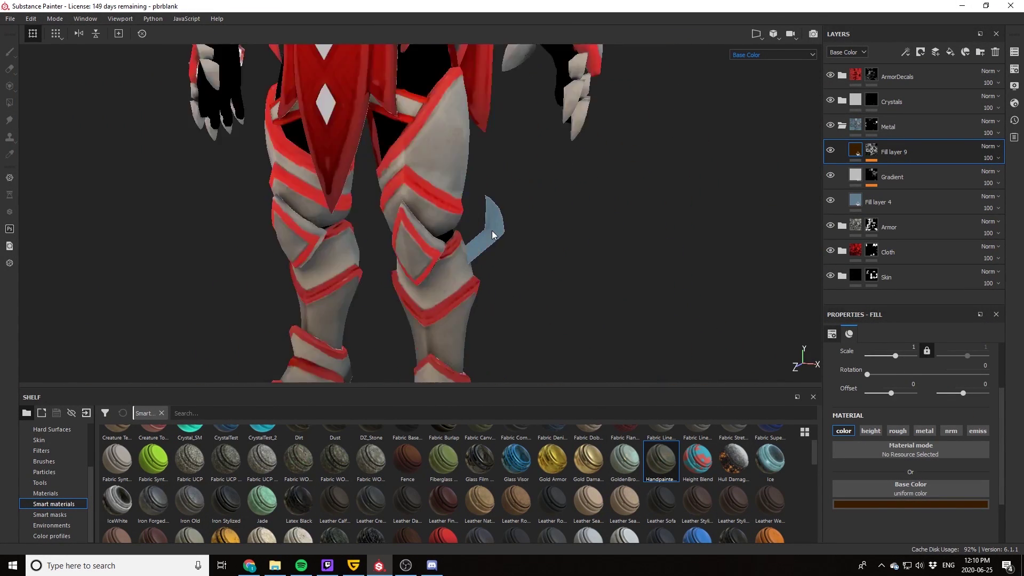
scroll(488, 171, down, 6)
scroll(427, 117, up, 8)
click(950, 51)
right_click(906, 152)
click(906, 19)
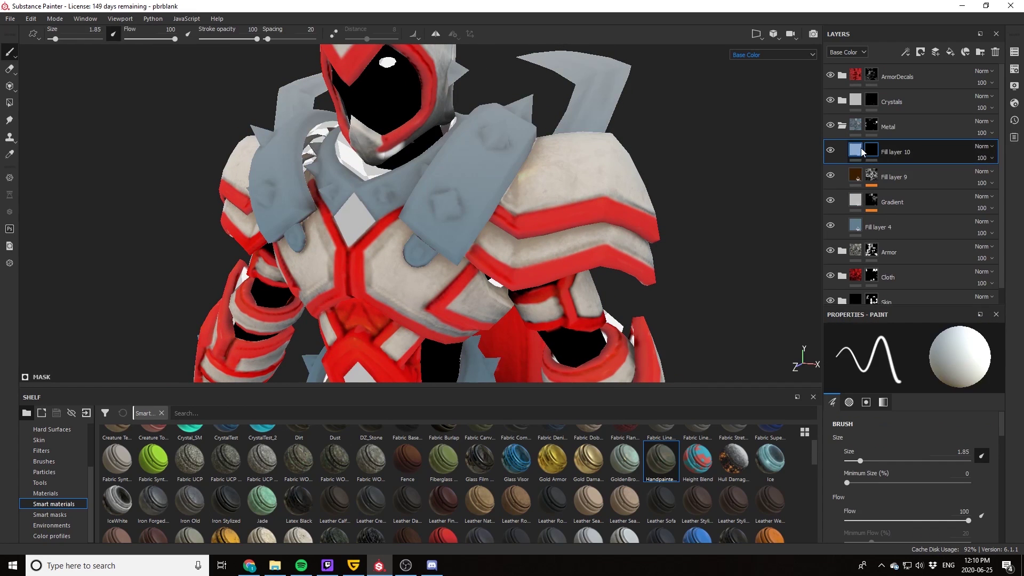
Step: Add a Dirt generator to the top fill layer's mask and set its Dirt Level to 0.65
right_click(875, 150)
click(907, 142)
click(910, 351)
click(882, 416)
alt+drag(690, 258, 715, 251)
mouse_move(953, 433)
mouse_down()
mouse_move(923, 433)
mouse_move(937, 439)
mouse_up()
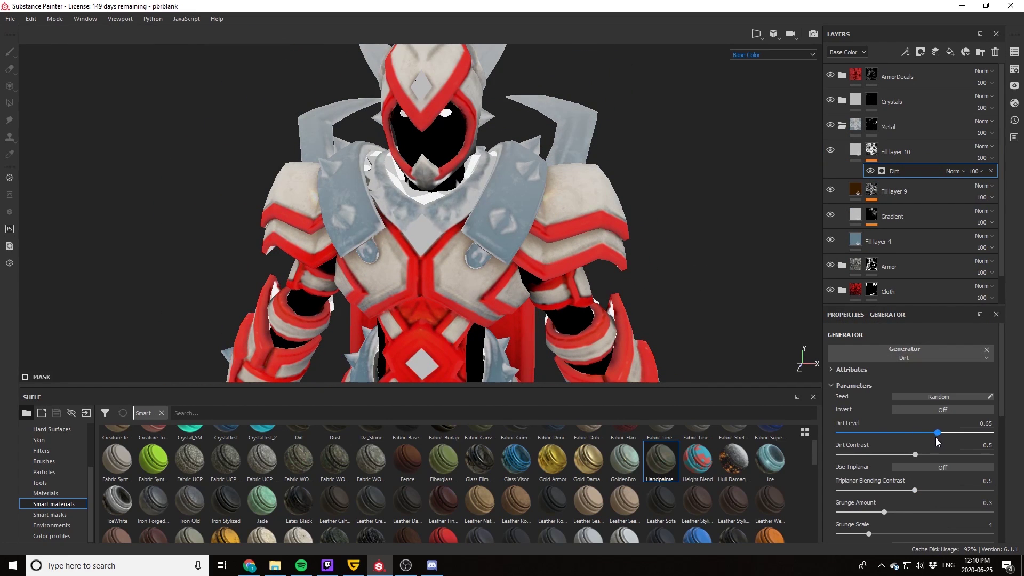
Step: Limit the dirt layer to the color and roughness channels and set its roughness to 0.6557
click(856, 150)
alt+click(843, 431)
click(898, 431)
scroll(901, 459, down, 2)
drag(881, 488, 987, 487)
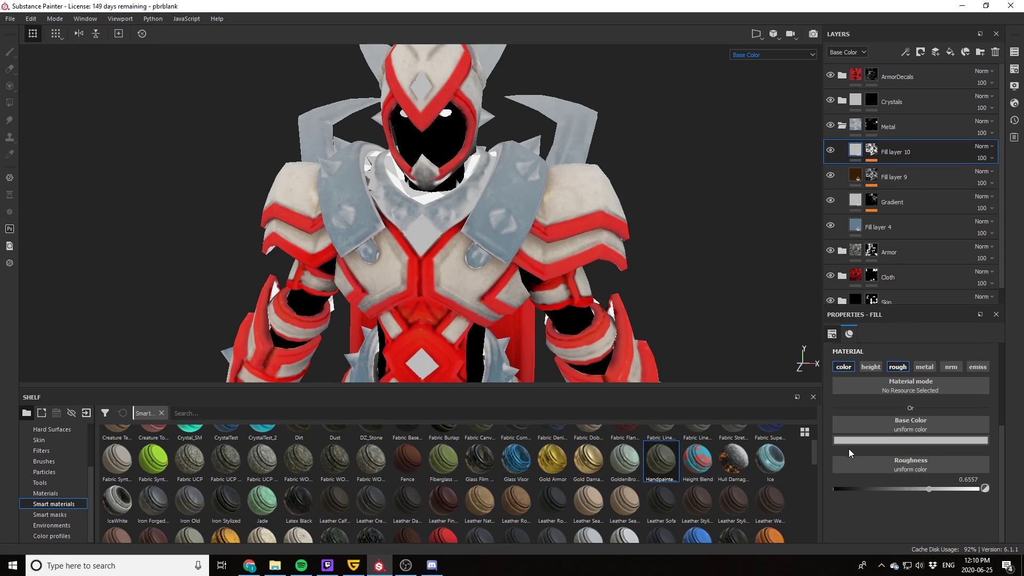
Step: Set the dirt layer's base color to a dark grey and show the full material on the shoulder armor
click(854, 441)
drag(869, 506, 858, 530)
click(773, 55)
click(752, 65)
alt+drag(576, 160, 520, 195)
alt+right_drag(521, 195, 548, 261)
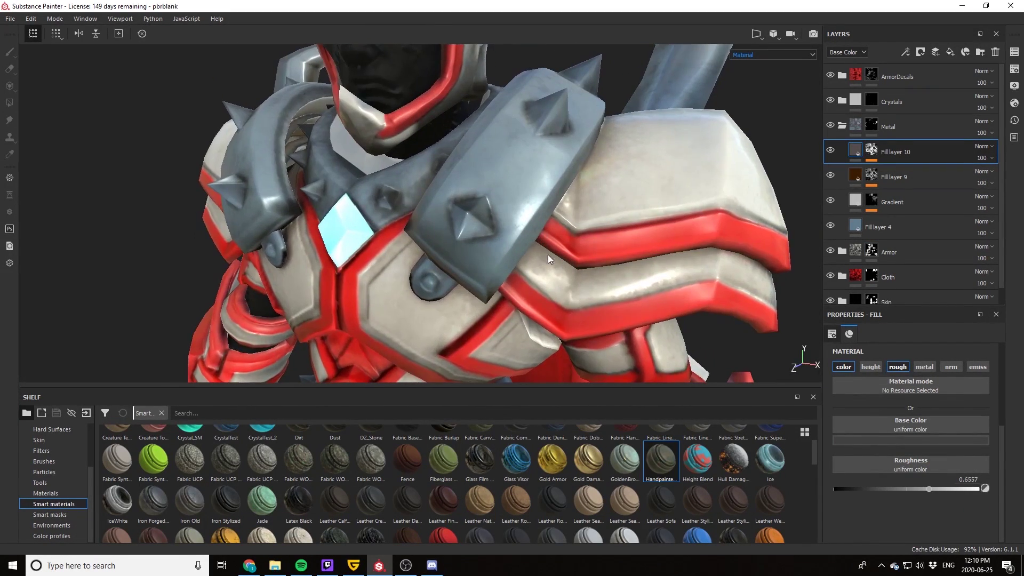
Step: Add a fill layer named Curvature above Gradient and give it a black mask
click(889, 199)
key(ctrl+shift+f)
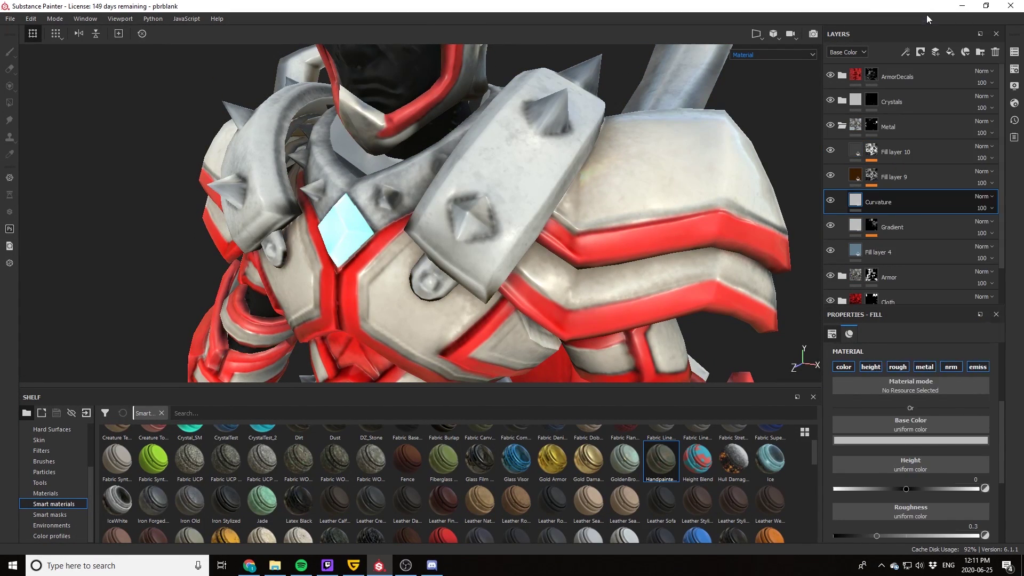
click(921, 52)
click(938, 78)
Step: Add a Metal Edge Wear generator to the Curvature layer's mask
right_click(874, 201)
click(901, 315)
click(911, 353)
click(933, 463)
alt+drag(534, 224, 469, 224)
alt+right_drag(622, 269, 575, 224)
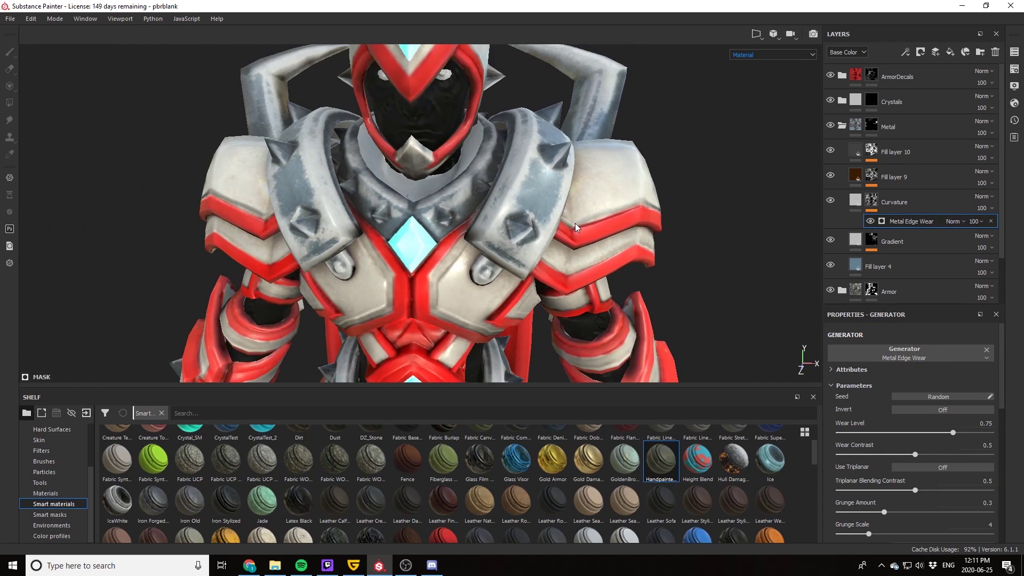
scroll(576, 224, up, 1)
Step: Limit the Curvature layer to the color channel and set its base color to a slightly lighter, desaturated grey-blue
click(856, 200)
alt+click(843, 367)
click(909, 440)
drag(926, 453, 856, 250)
drag(988, 526, 989, 543)
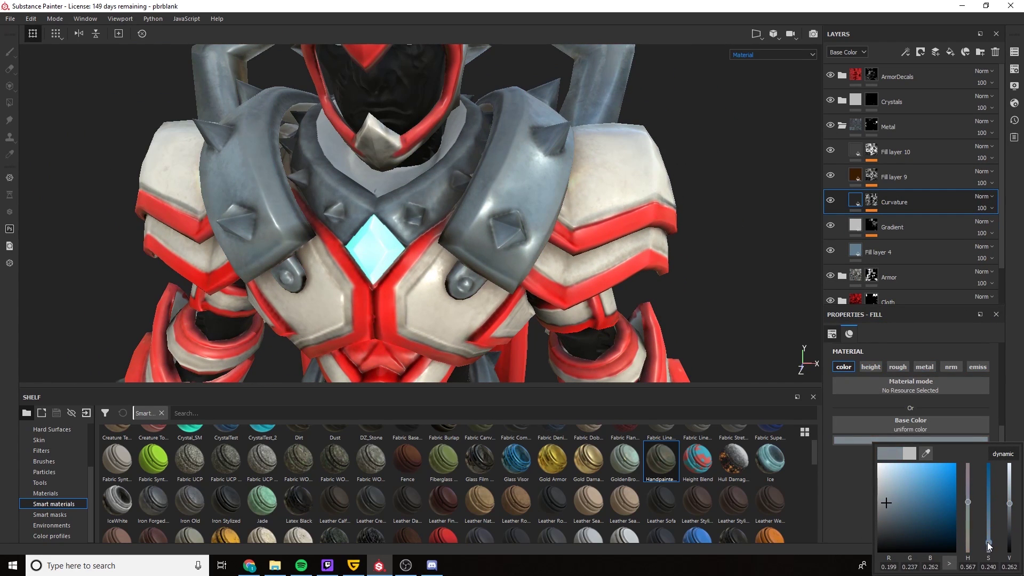
drag(1010, 503, 1010, 491)
Step: Rename the Curvature layer as Curvature1
alt+drag(693, 240, 656, 224)
double_click(885, 203)
text(1)
key(Return)
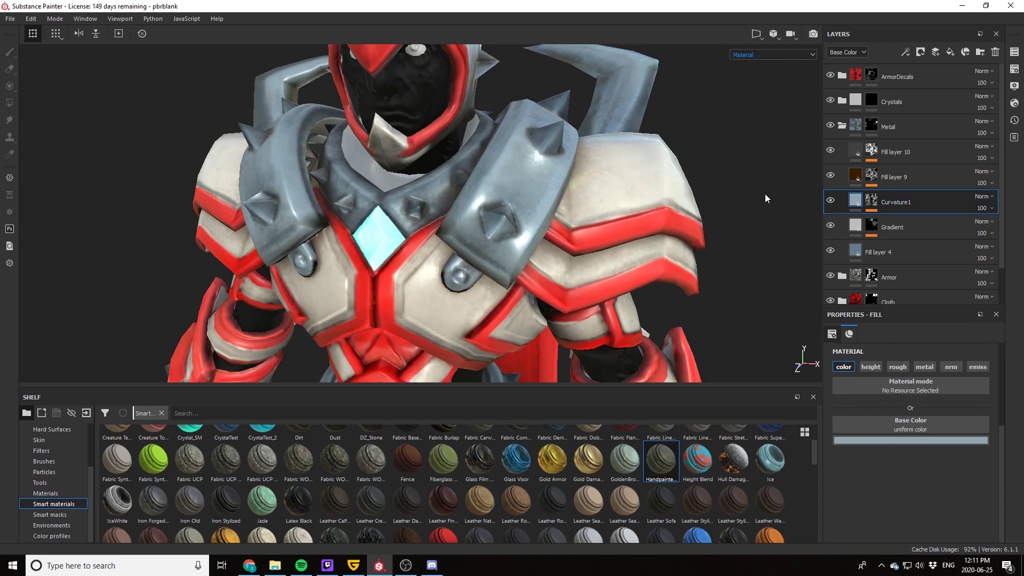
click(871, 227)
scroll(606, 275, down, 2)
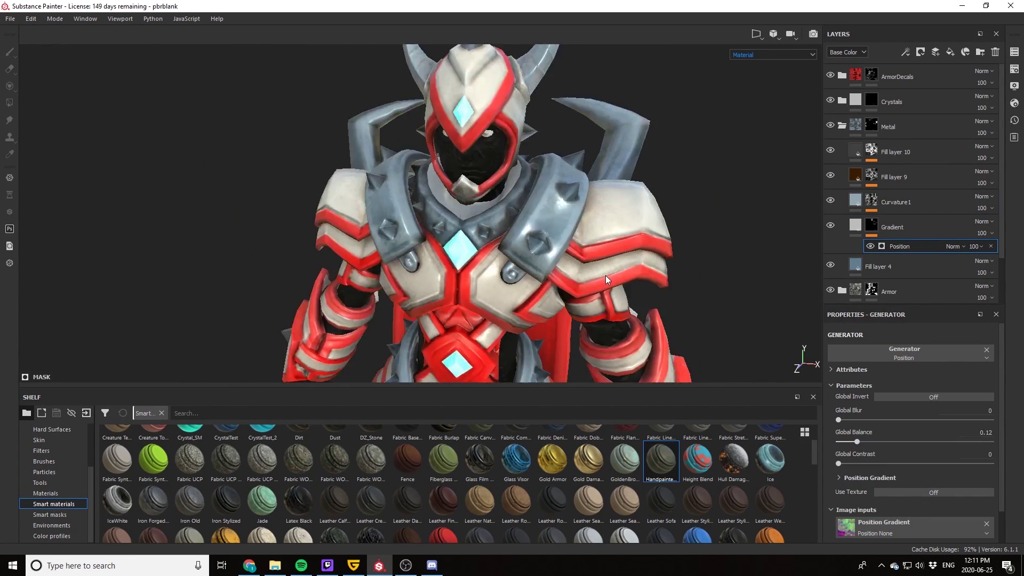
scroll(606, 275, down, 1)
scroll(587, 187, up, 3)
click(856, 151)
alt+drag(630, 208, 581, 188)
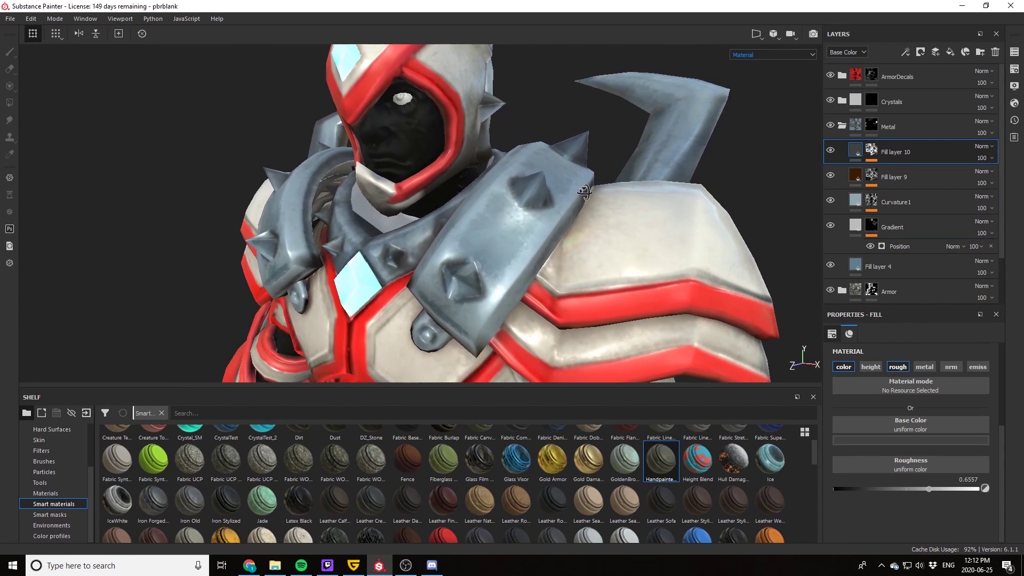
Step: Add a fill layer above Curvature1 and give it a black mask
click(885, 202)
click(949, 52)
right_click(901, 202)
click(924, 20)
Step: Add a Metal Edge Wear generator to the new mask with Wear Level 0.12 and Wear Contrast 0.02
right_click(880, 201)
click(917, 336)
click(918, 350)
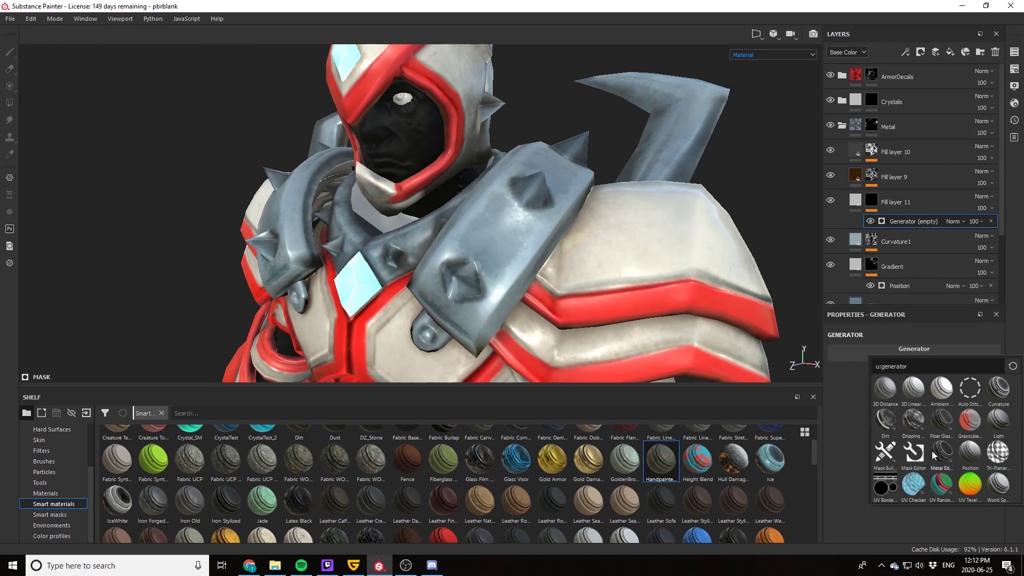
click(933, 450)
drag(900, 433, 858, 433)
alt+drag(629, 230, 710, 234)
scroll(613, 267, down, 4)
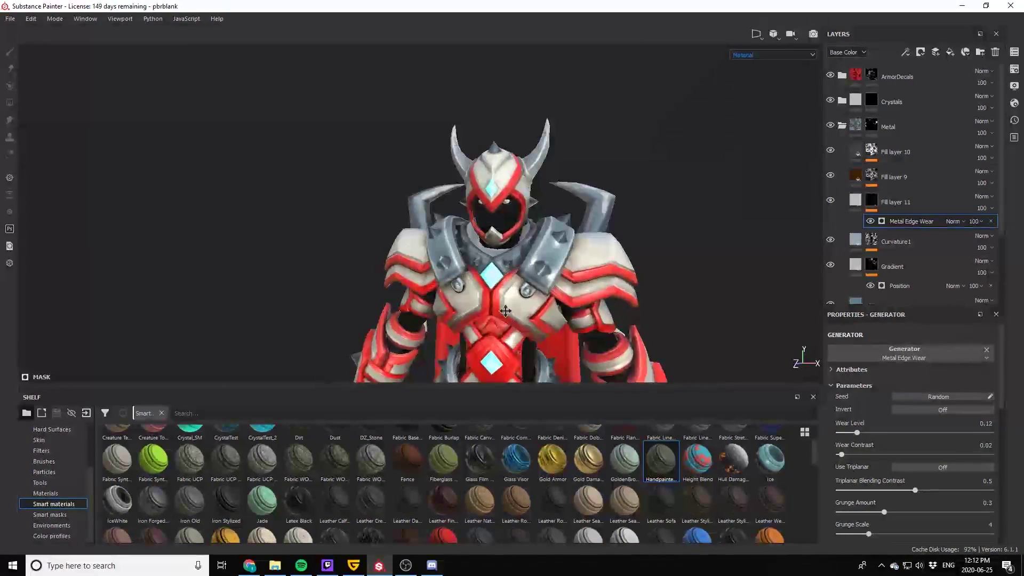
scroll(592, 320, up, 5)
Step: Limit the second edge wear layer to the color and roughness channels and set its roughness to 0.6886
click(855, 200)
alt+click(843, 366)
alt+drag(683, 134, 597, 160)
click(897, 366)
drag(924, 489, 933, 491)
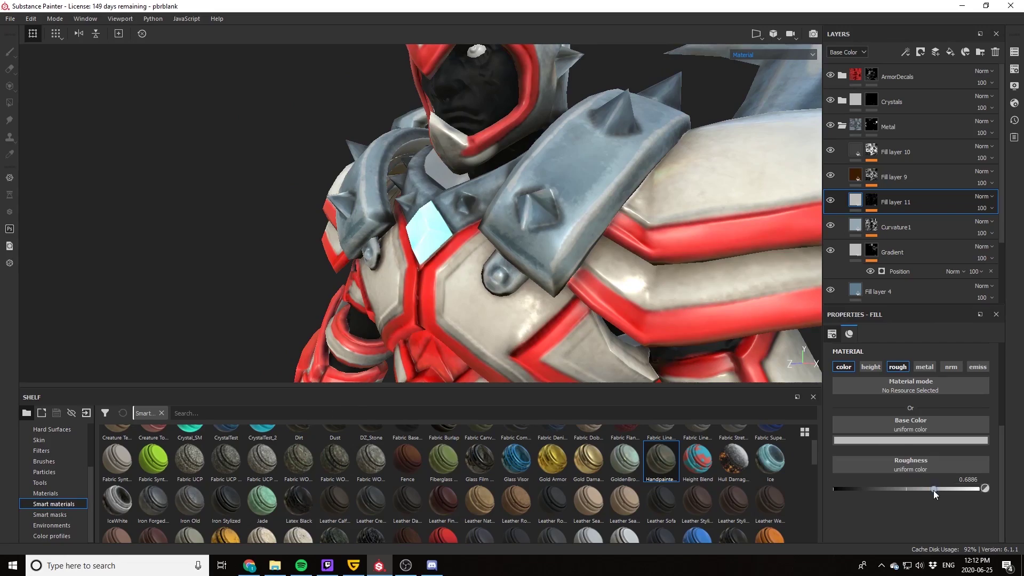
Step: Set the second edge wear layer's base color to a pale grey-blue
click(926, 440)
drag(925, 453, 857, 223)
click(889, 475)
scroll(603, 231, down, 4)
scroll(596, 224, up, 5)
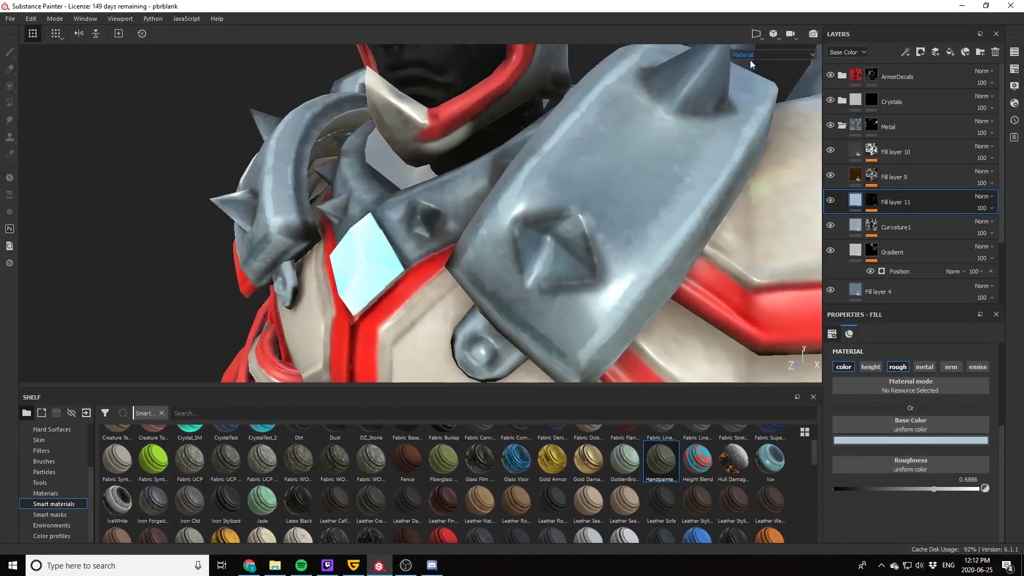
Step: Examine the edge highlights and dirt on the shoulder and belt metal in the base color view
alt+drag(597, 224, 579, 185)
key(c)
scroll(555, 160, down, 8)
scroll(533, 224, up, 4)
alt+drag(454, 208, 508, 212)
scroll(507, 212, up, 4)
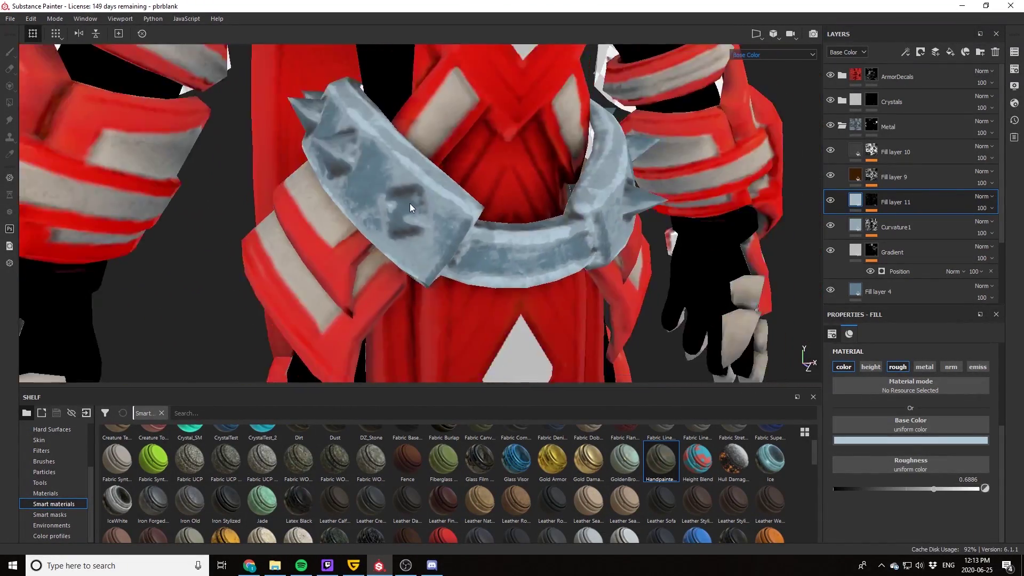
scroll(411, 208, down, 6)
scroll(453, 144, up, 5)
alt+drag(481, 171, 398, 183)
scroll(524, 249, down, 4)
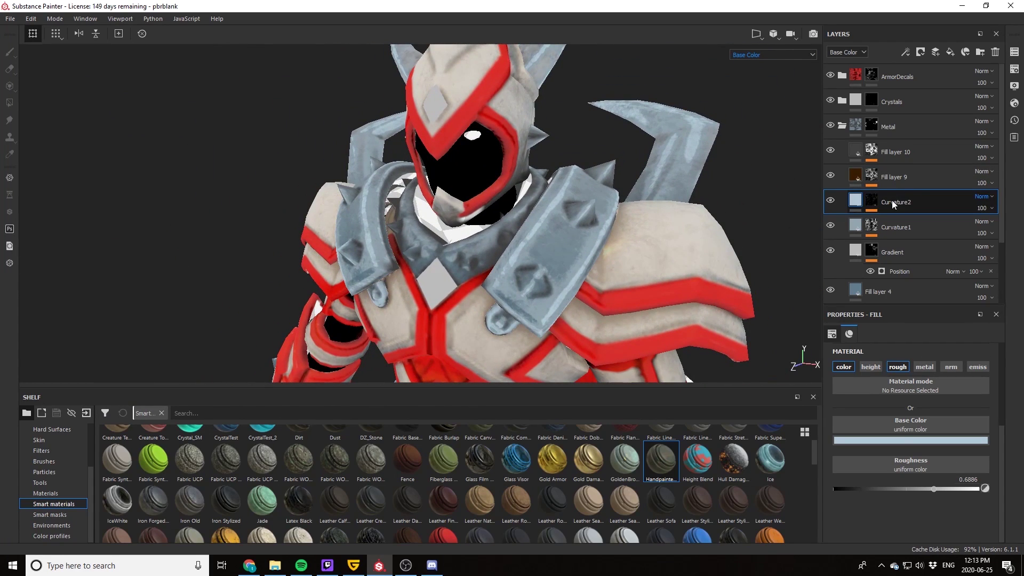
Step: Rename the dark brown ambient occlusion layer as AO
double_click(894, 177)
text(AO)
key(Return)
Step: Change the dirt layer's base color to a dark, muted reddish brown, judging the shade in the full material view
click(896, 152)
click(911, 440)
click(901, 531)
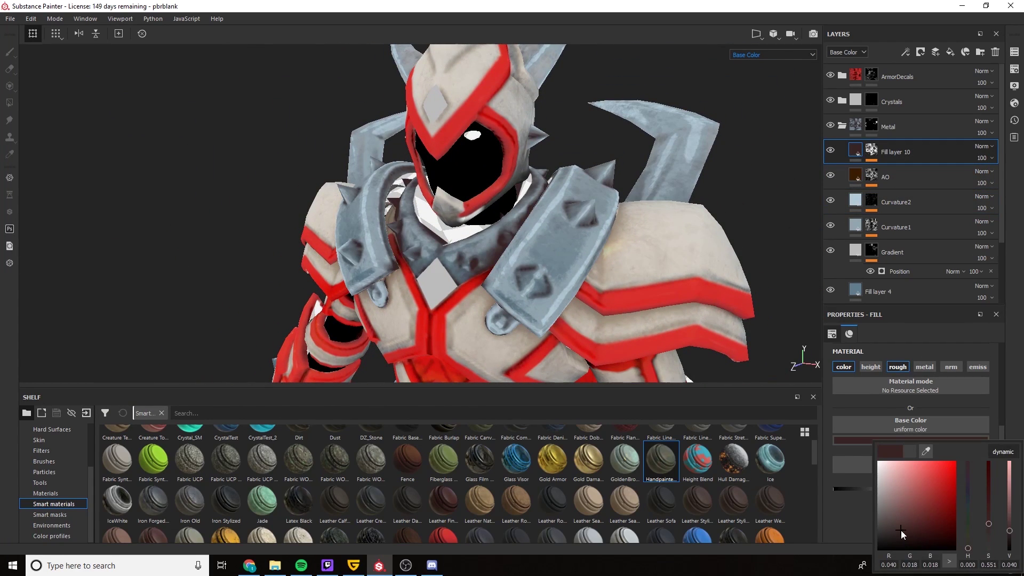
click(755, 58)
click(746, 67)
scroll(629, 223, down, 5)
click(910, 441)
click(890, 529)
scroll(598, 227, up, 6)
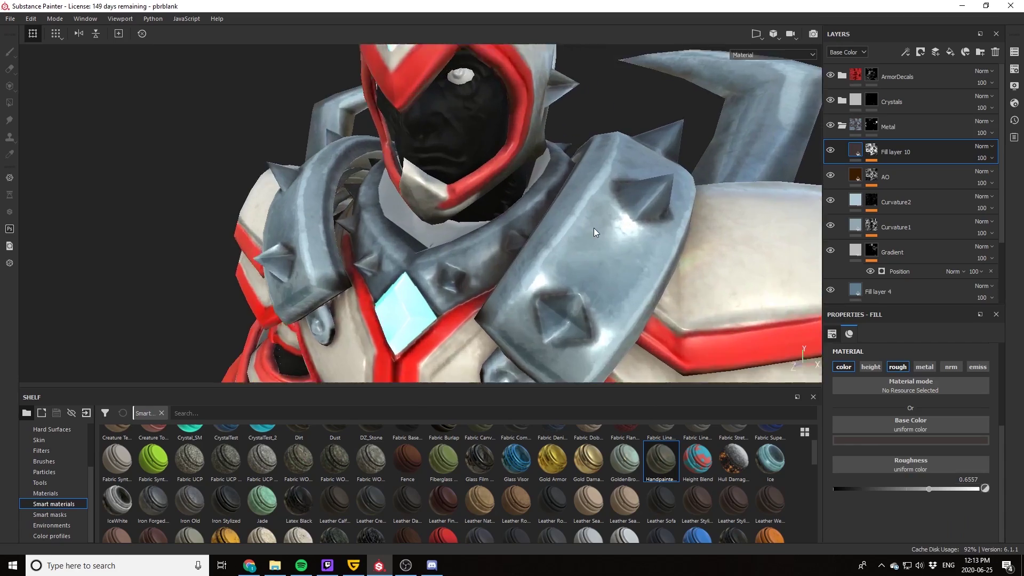
Step: Add a fill layer at the top of the Metal folder, keep only its color channel and open its blend mode options
alt+middle_drag(595, 228, 565, 256)
alt+drag(565, 256, 647, 192)
click(950, 51)
alt+click(844, 366)
click(983, 146)
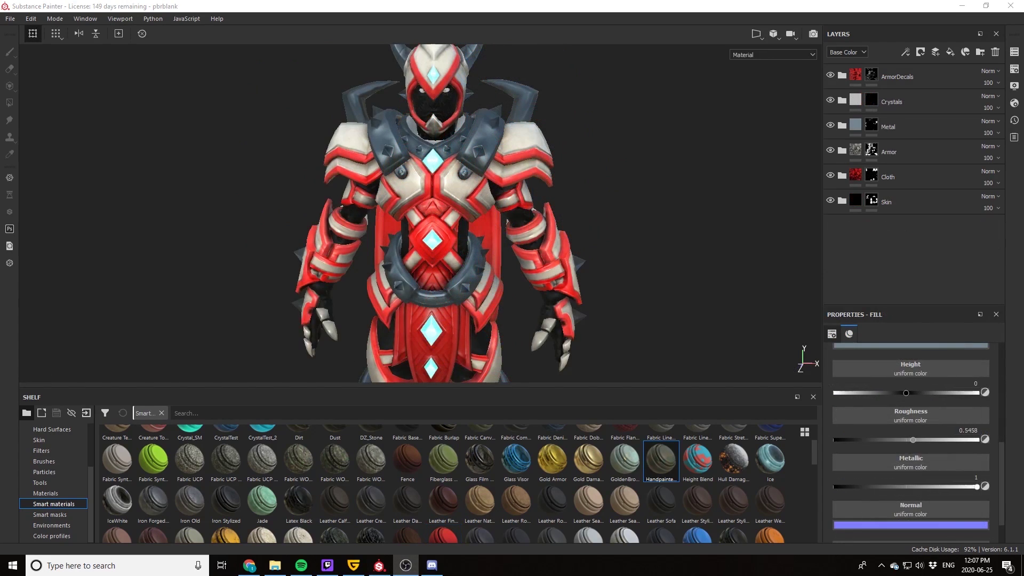
Step: Expand the Metal folder and change its fill layer's base color to a dark saturated blue
click(842, 126)
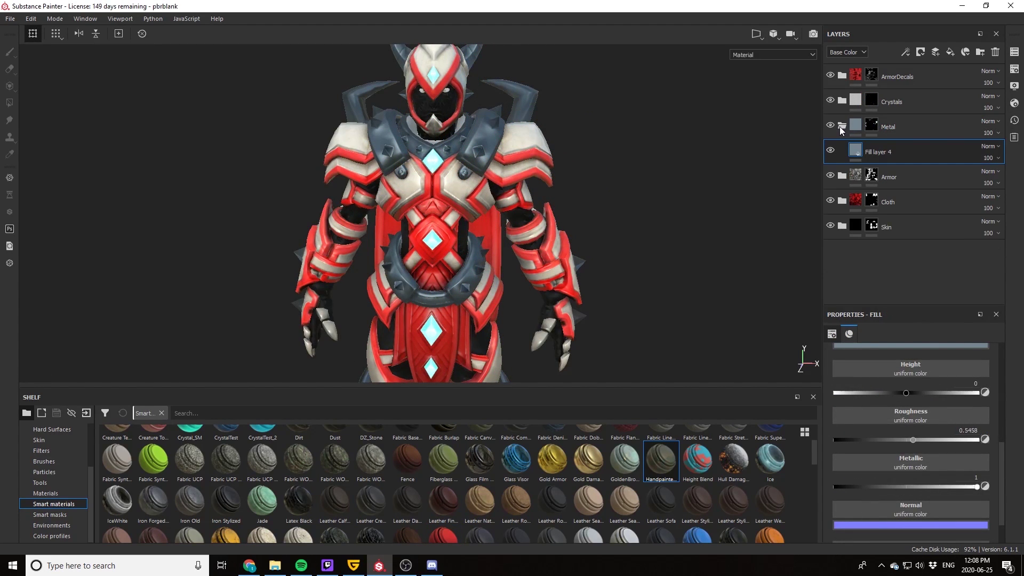
click(900, 347)
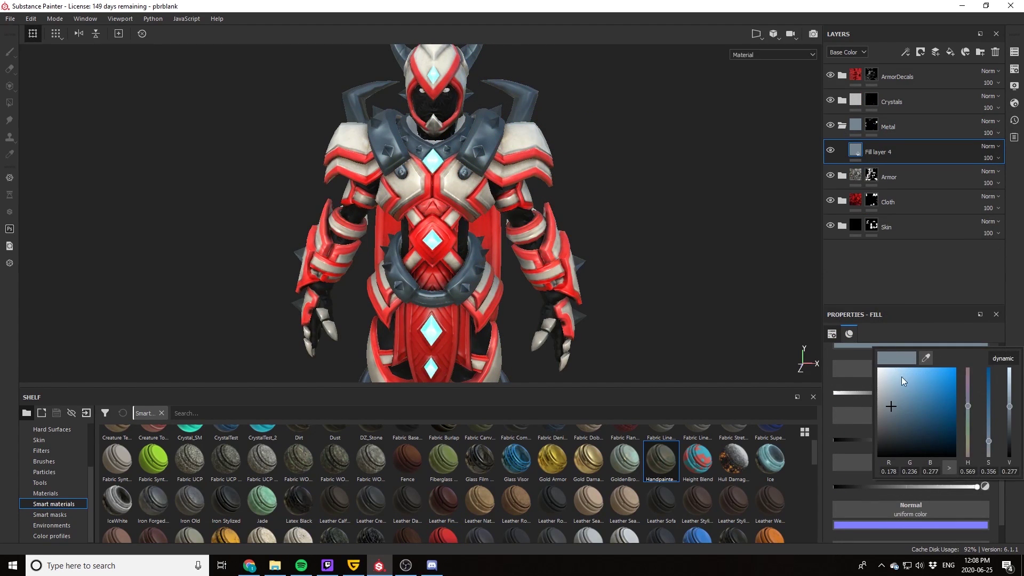
drag(901, 376, 806, 340)
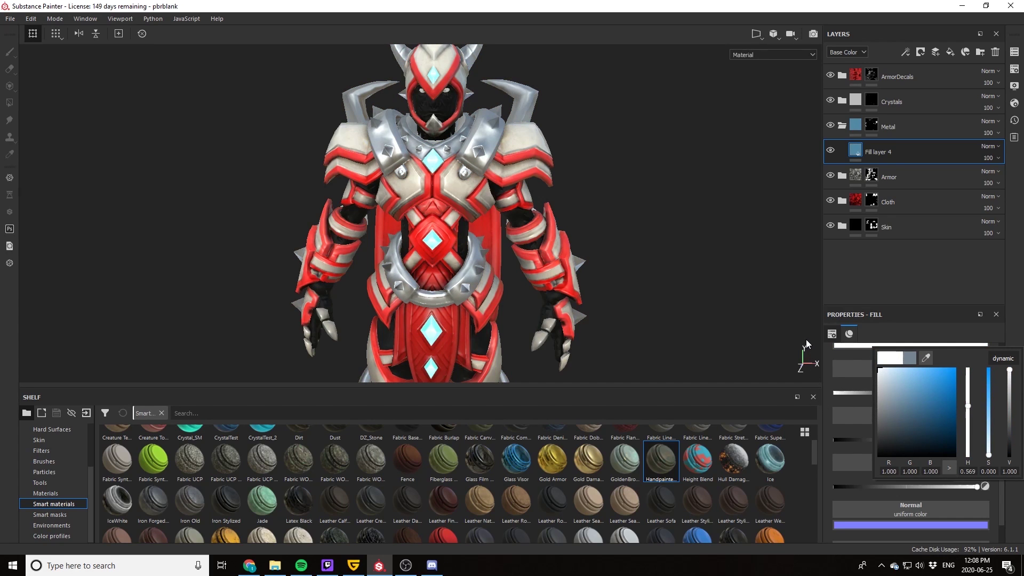
drag(917, 367, 920, 412)
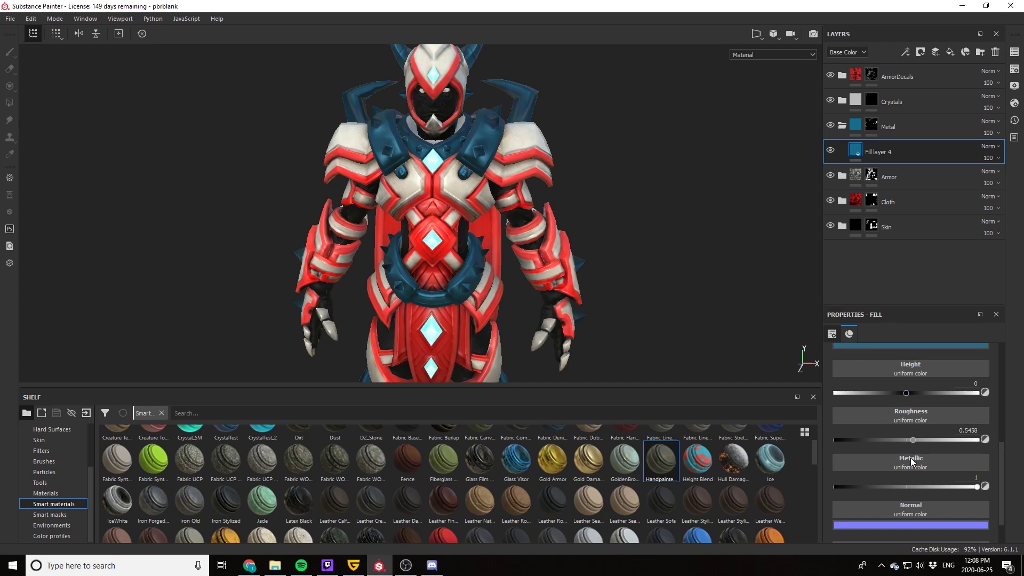
Step: Set the Metal fill's metallic to about 0.38 and try a bright saturated blue base color on the model
drag(977, 486, 889, 487)
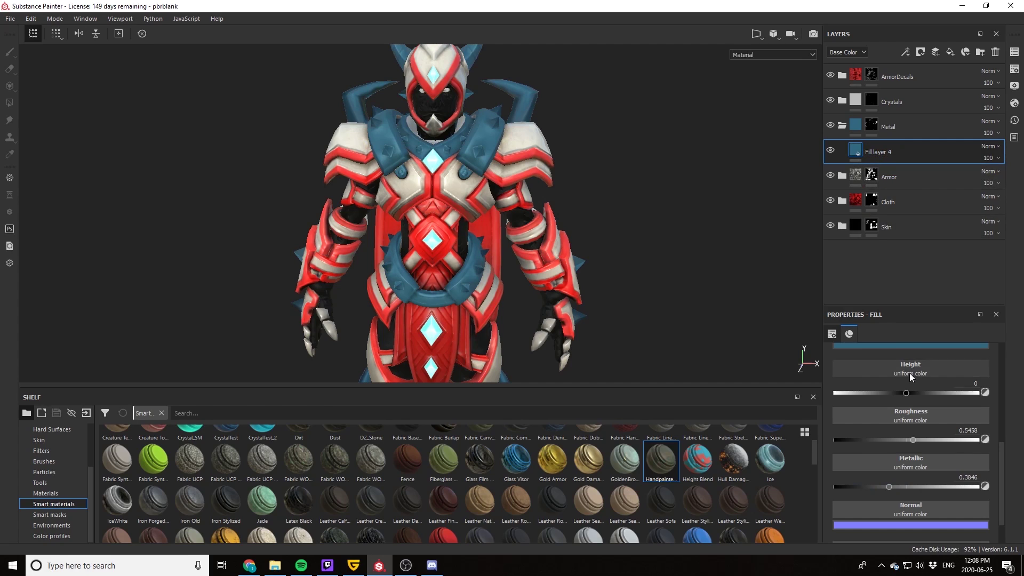
click(909, 347)
click(940, 382)
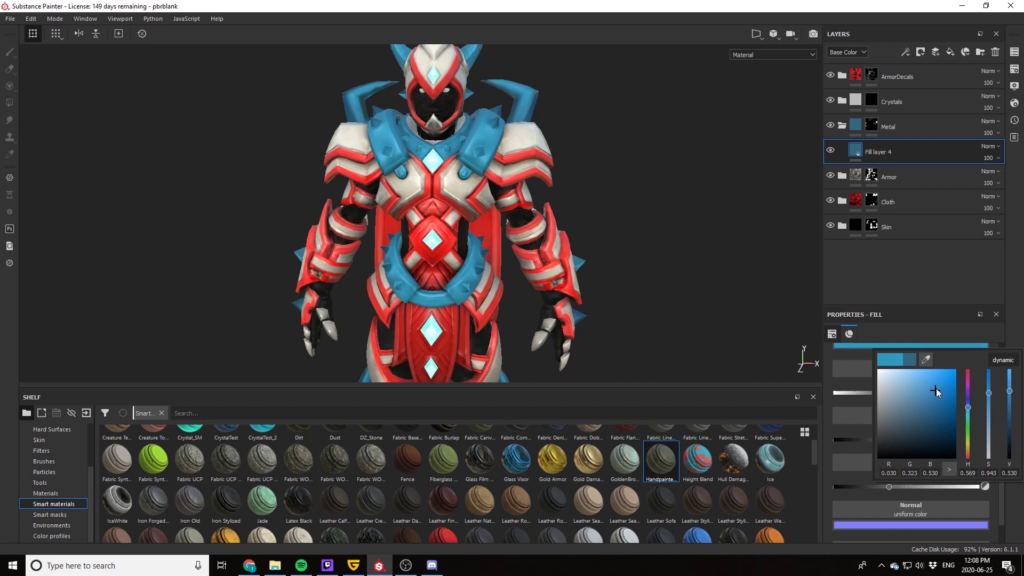
drag(940, 382, 952, 362)
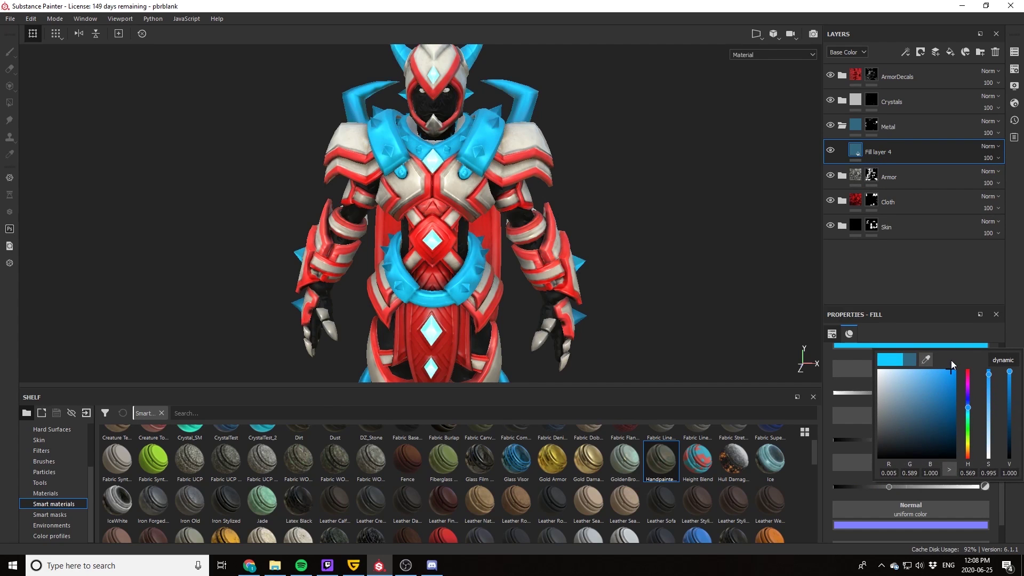
click(609, 297)
scroll(611, 297, up, 3)
scroll(611, 297, down, 6)
alt+middle_drag(636, 311, 568, 170)
alt+drag(641, 258, 576, 253)
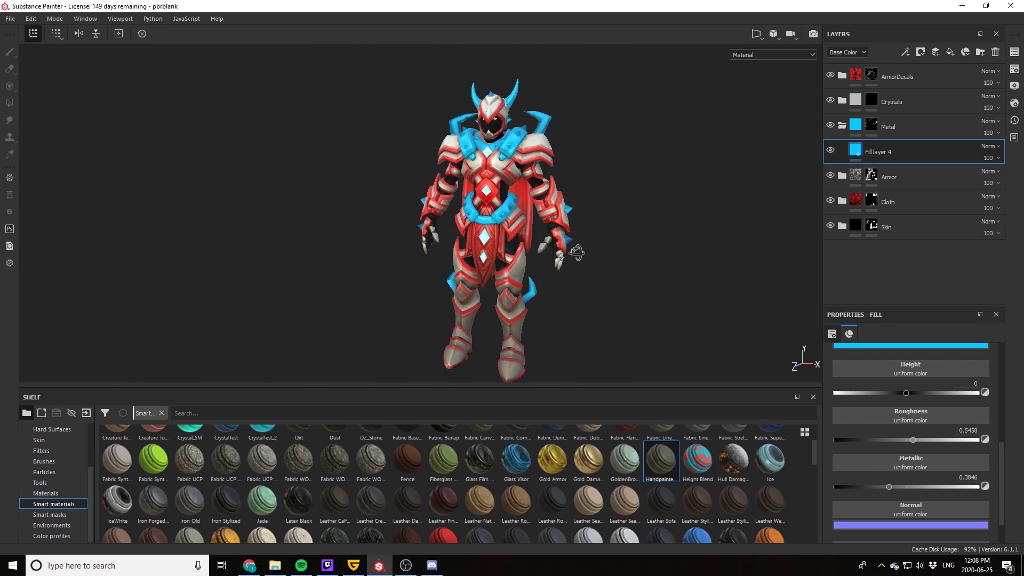
scroll(624, 232, up, 2)
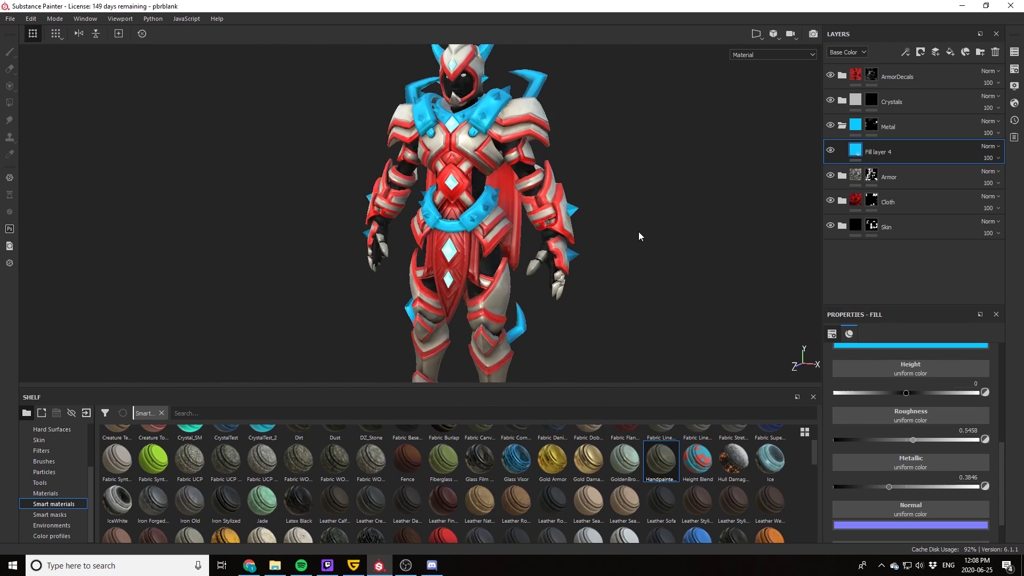
Step: Change the Metal fill's base color to a muted grayish blue and set its roughness to about 0.31
click(903, 346)
click(901, 376)
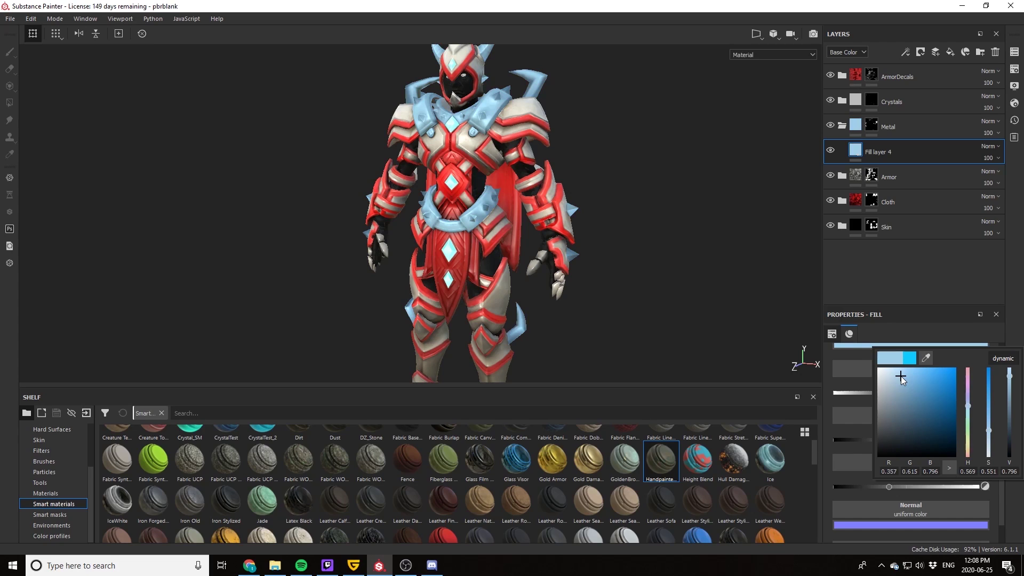
drag(901, 376, 878, 440)
click(849, 404)
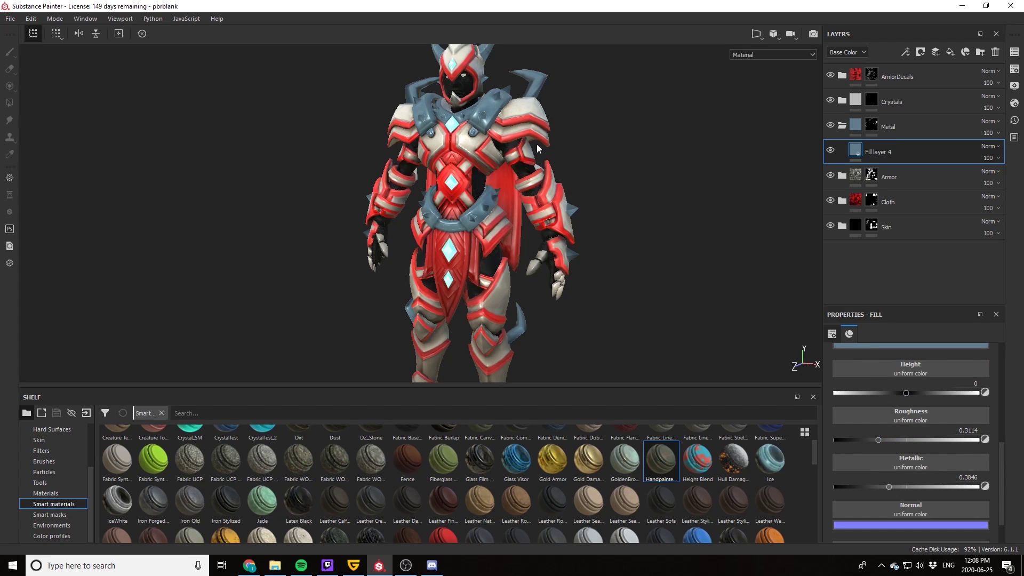
scroll(539, 200, up, 5)
shift+right_drag(537, 198, 582, 280)
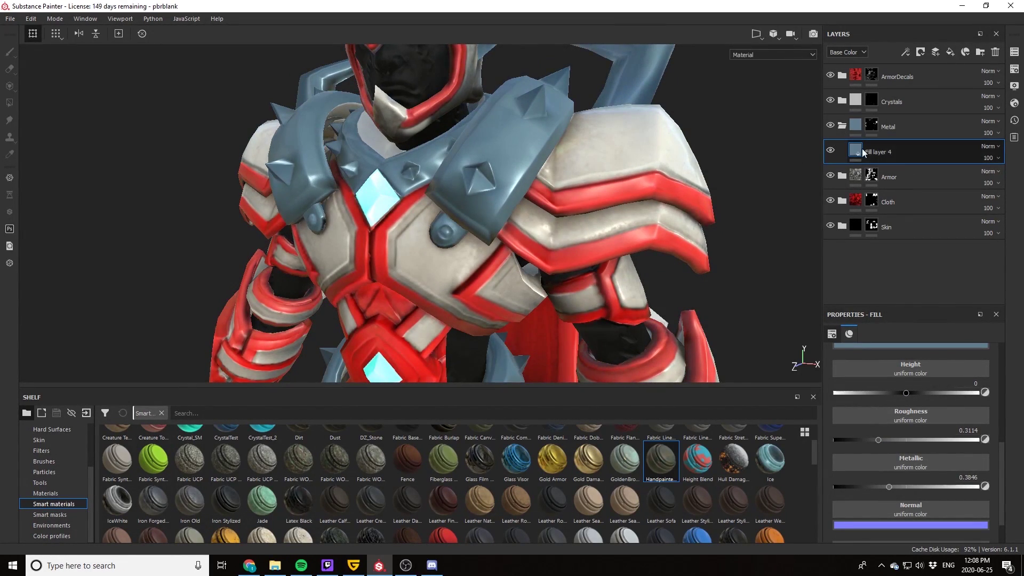
Step: Add a fill layer with a black mask above the blue metal fill and display only the Base Color channel
click(950, 51)
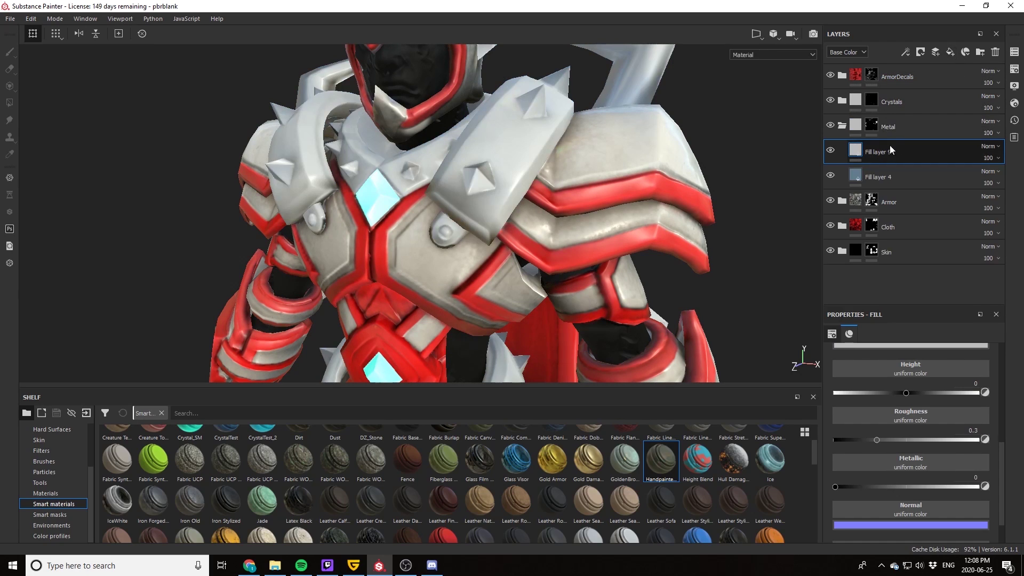
right_click(901, 149)
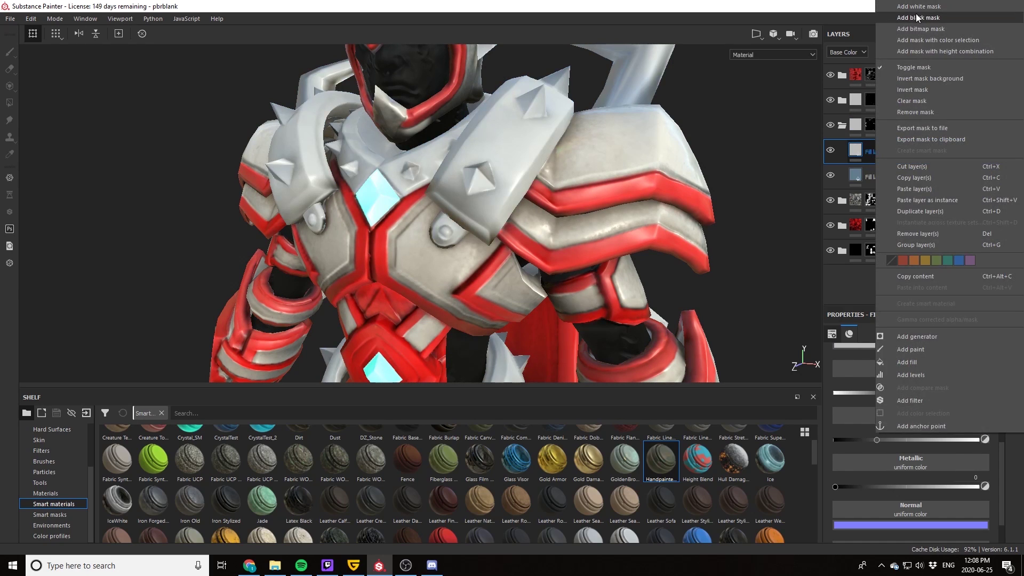
click(917, 14)
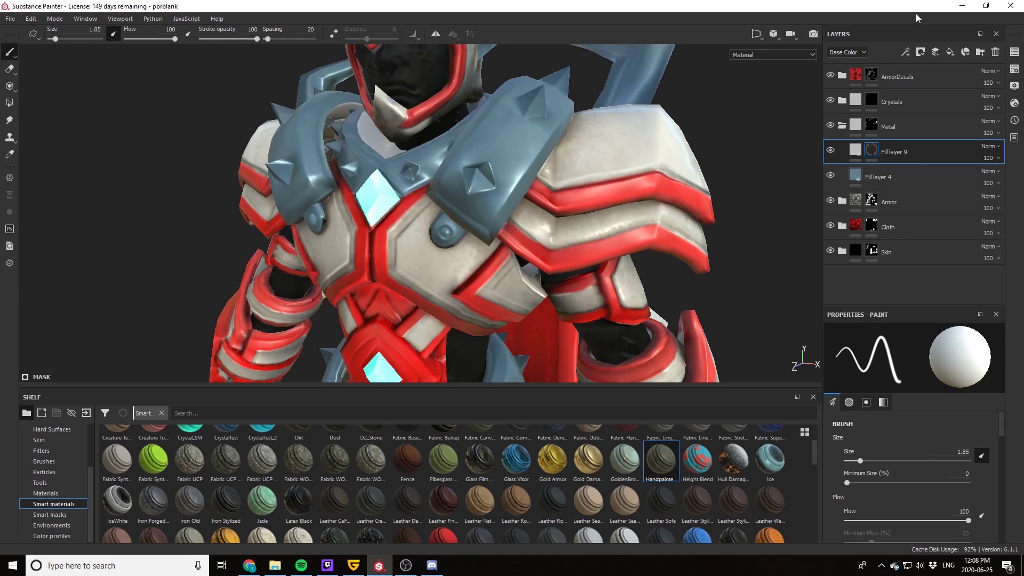
click(765, 55)
click(752, 85)
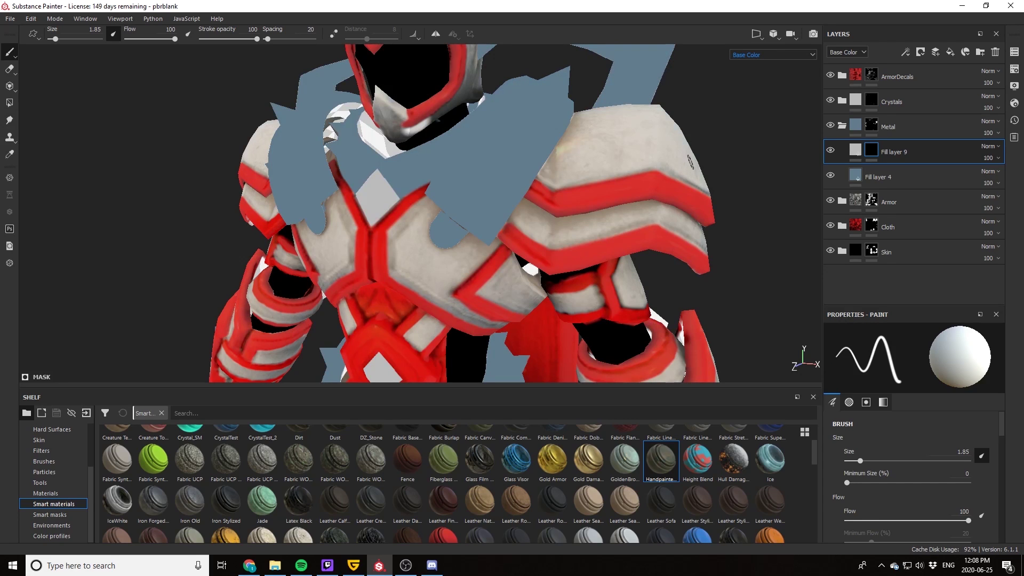
scroll(690, 161, down, 5)
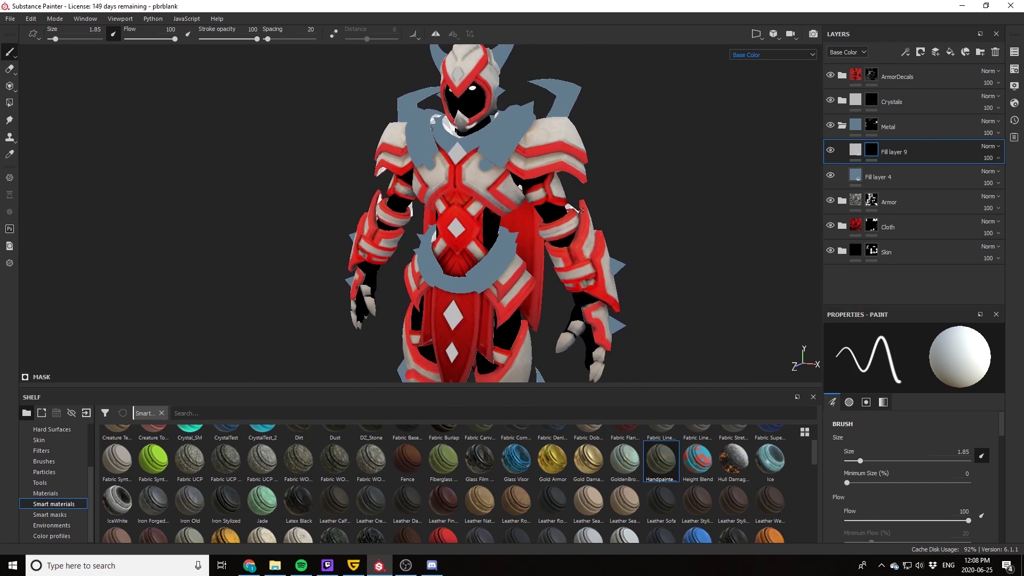
Step: Add a Position generator to the new fill layer's black mask
right_click(857, 156)
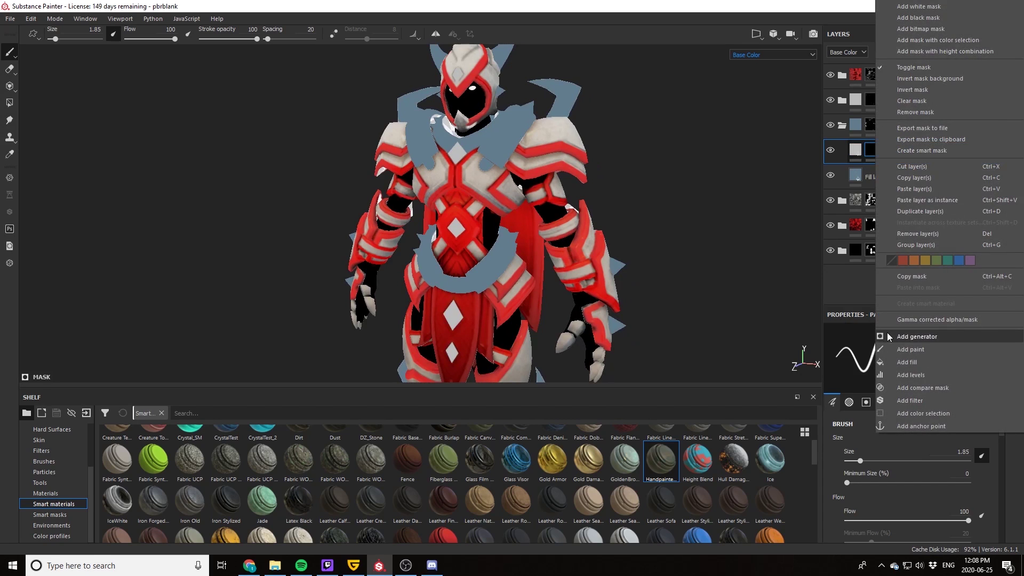
click(897, 335)
click(898, 350)
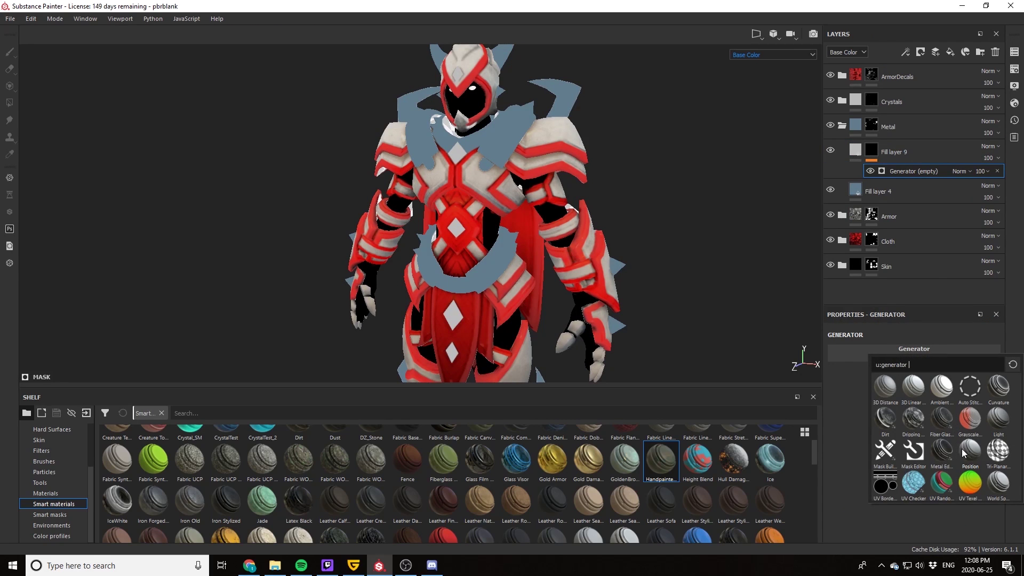
scroll(533, 204, down, 5)
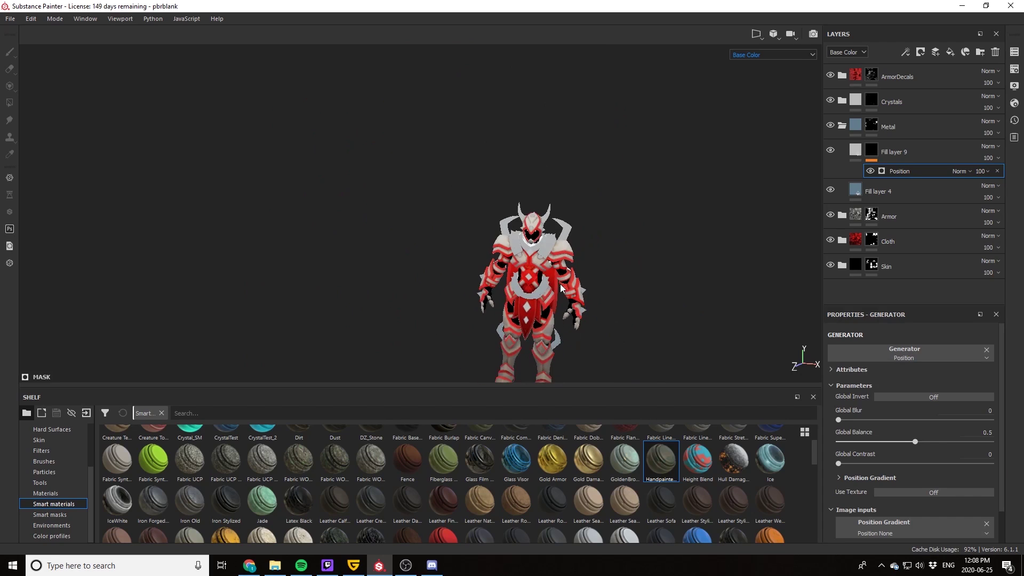
scroll(558, 225, up, 3)
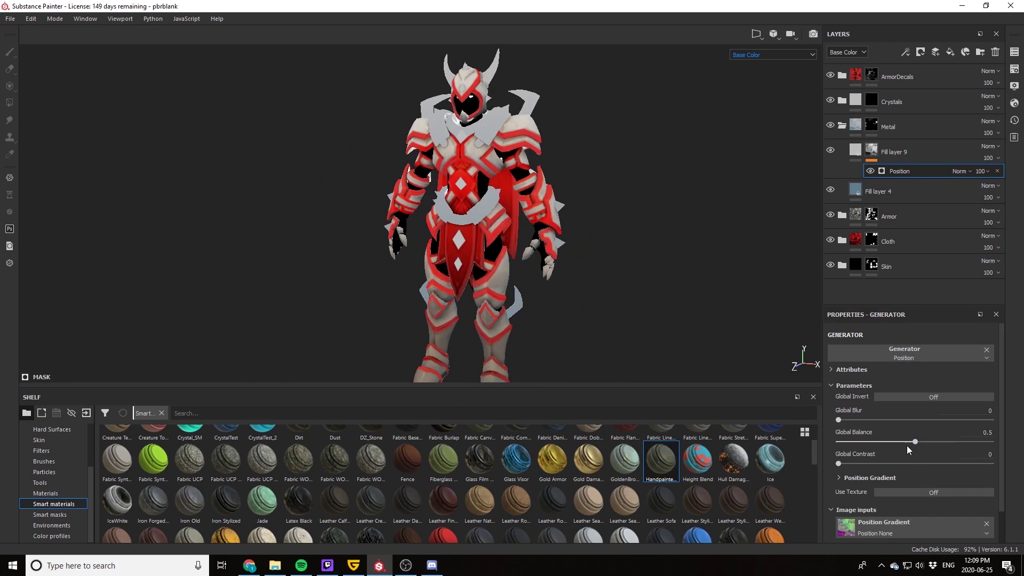
Step: Lower the Position generator's Global Balance to 0.14 and compare the model with the layer hidden and shown
drag(915, 441, 874, 439)
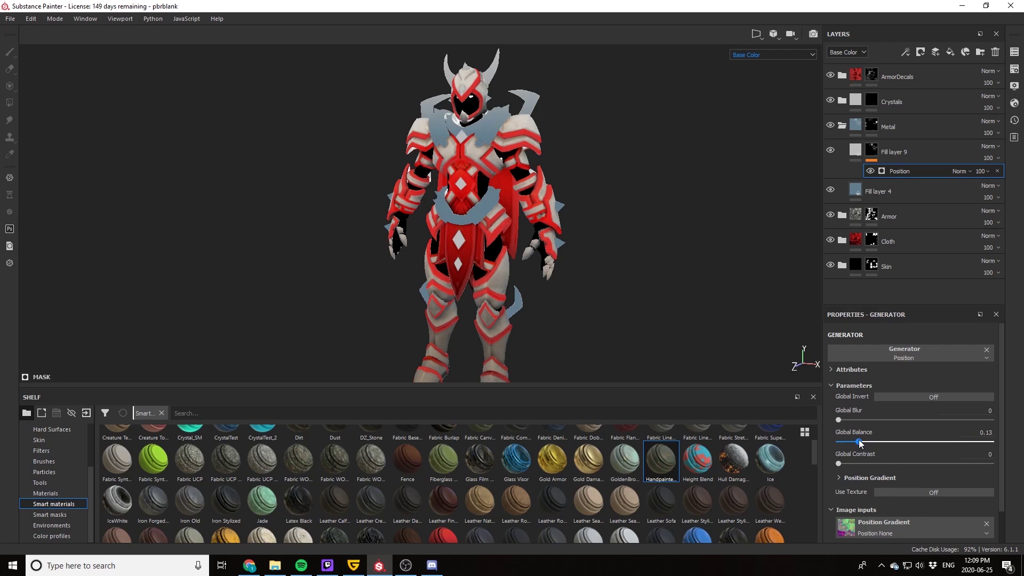
alt+drag(474, 237, 561, 245)
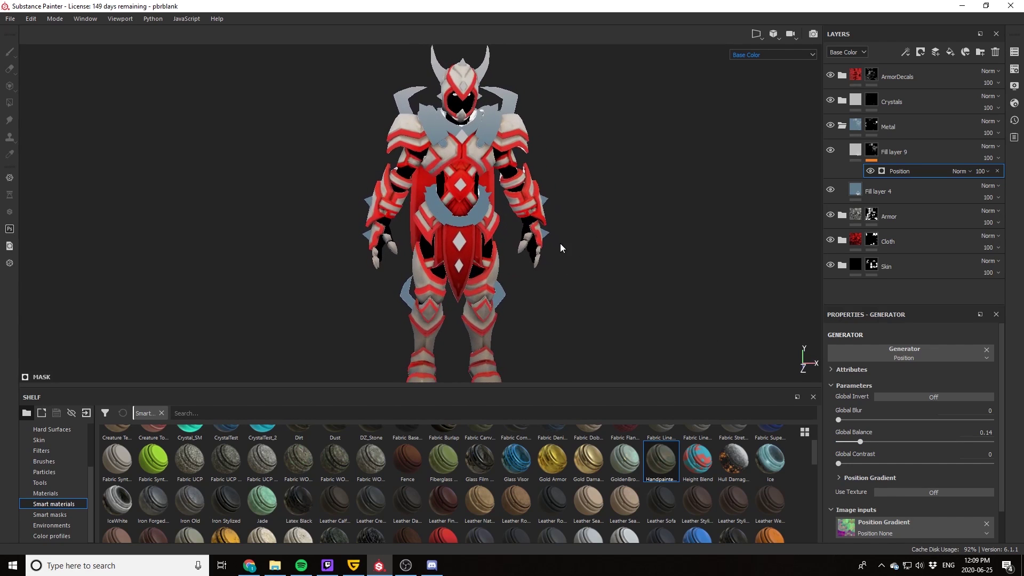
click(833, 153)
click(833, 154)
alt+drag(605, 145, 536, 150)
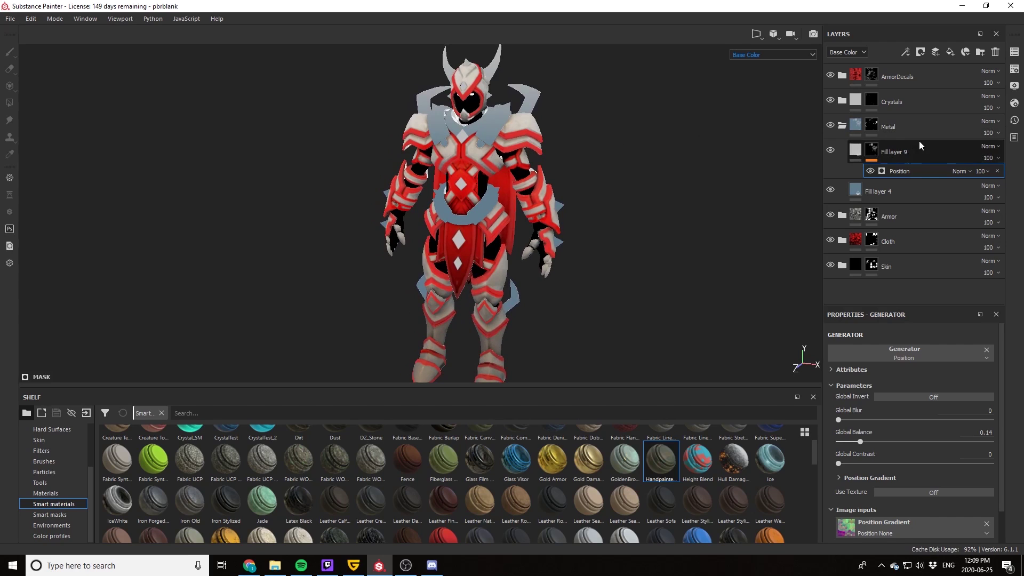
Step: Keep only the color channel on the position-masked fill layer and switch the display back to the full Material view
click(853, 155)
scroll(856, 372, down, 2)
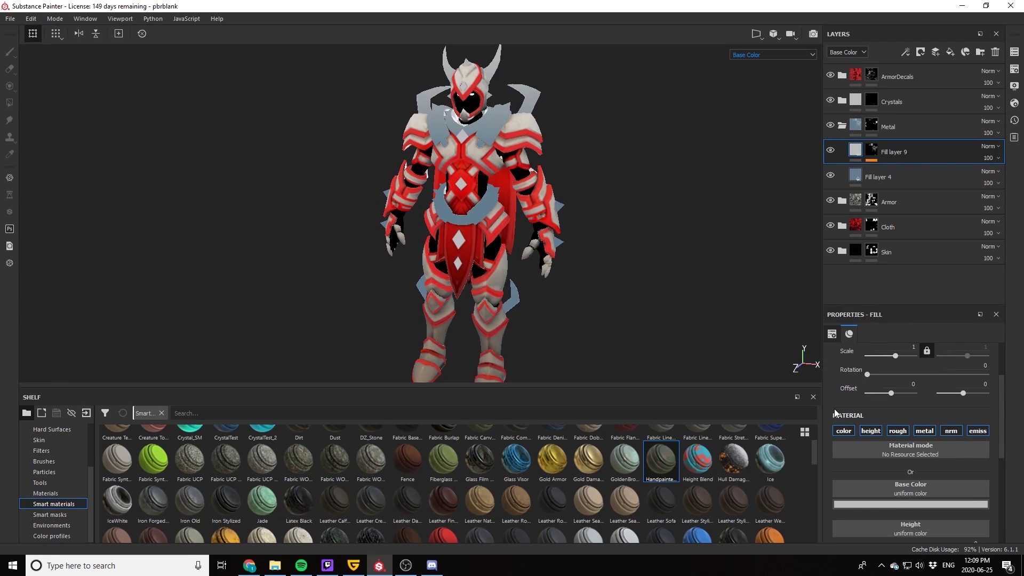
click(840, 433)
alt+drag(569, 187, 600, 180)
click(760, 55)
click(739, 71)
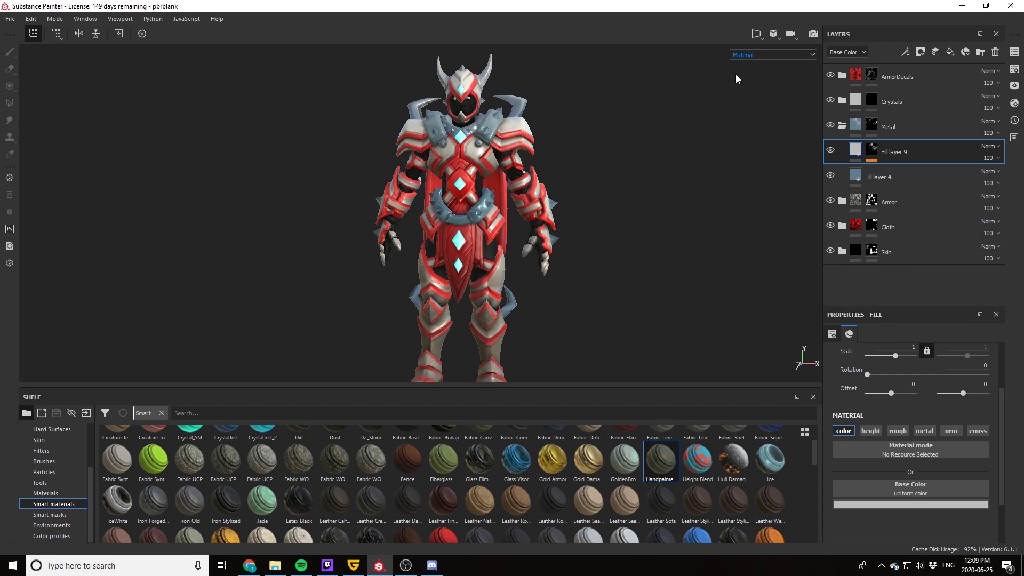
Step: Rename the position-masked layer as Gradient and toggle its visibility to judge its effect on the metal
alt+drag(600, 237, 638, 217)
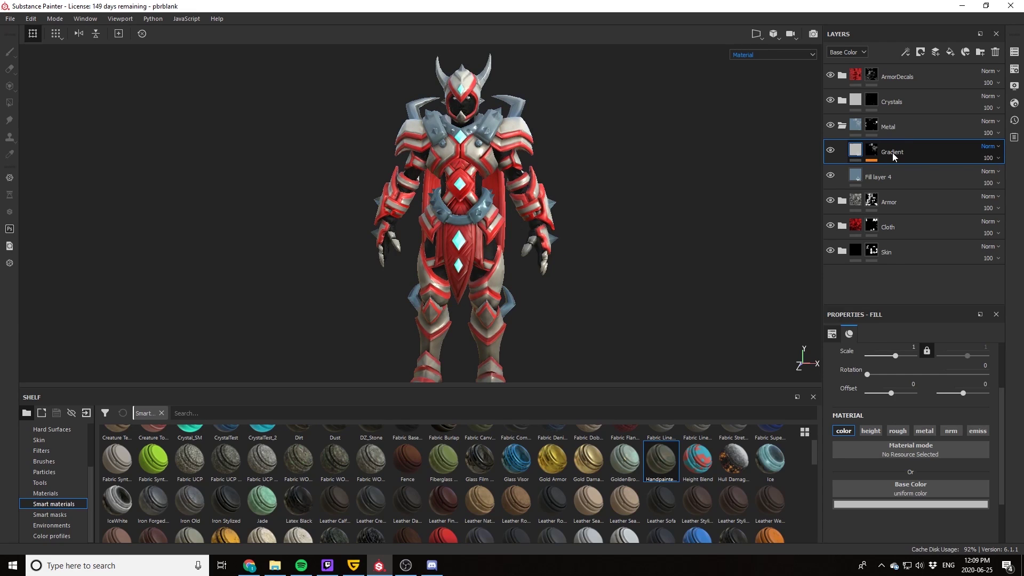
click(831, 150)
click(830, 150)
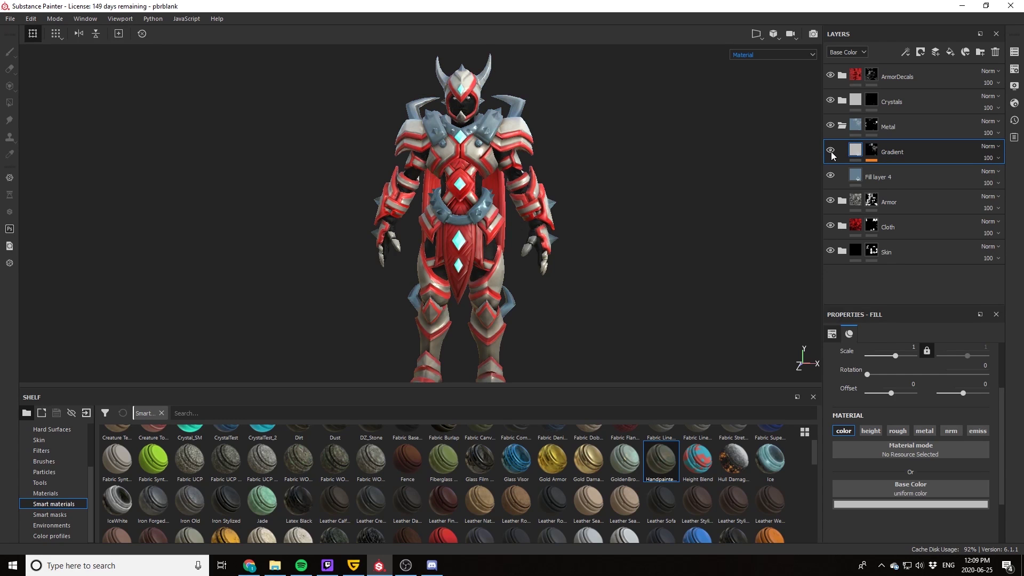
alt+drag(669, 163, 567, 178)
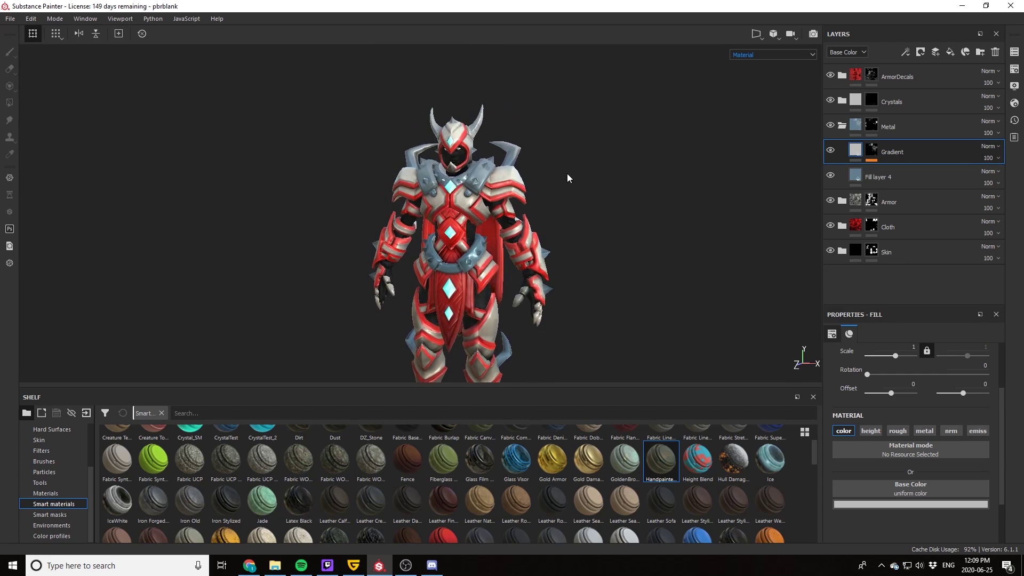
scroll(566, 174, up, 5)
scroll(565, 165, down, 3)
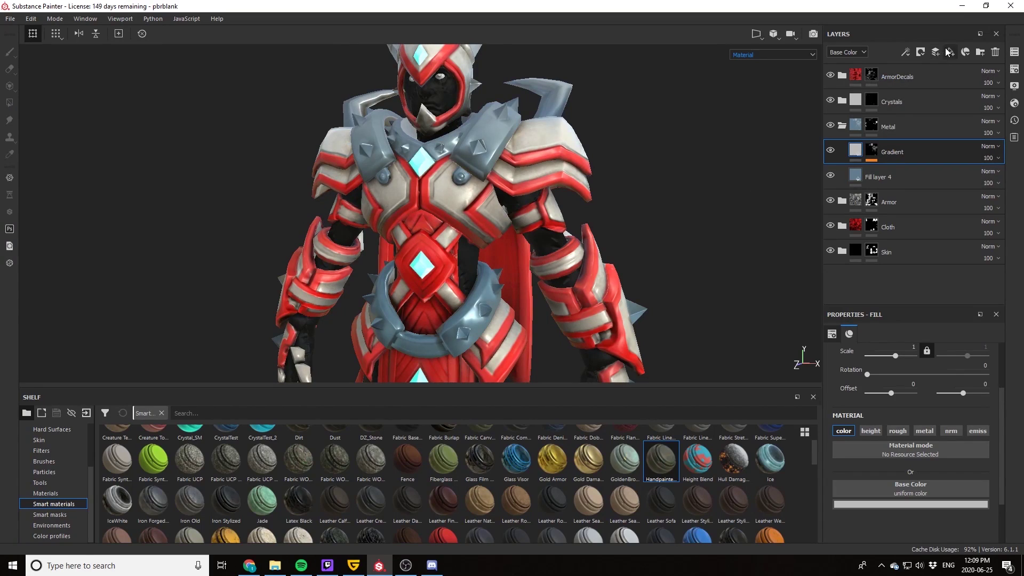
Step: Add another fill layer with a black mask above the Gradient layer and show the model in Base Color only
click(951, 52)
right_click(911, 161)
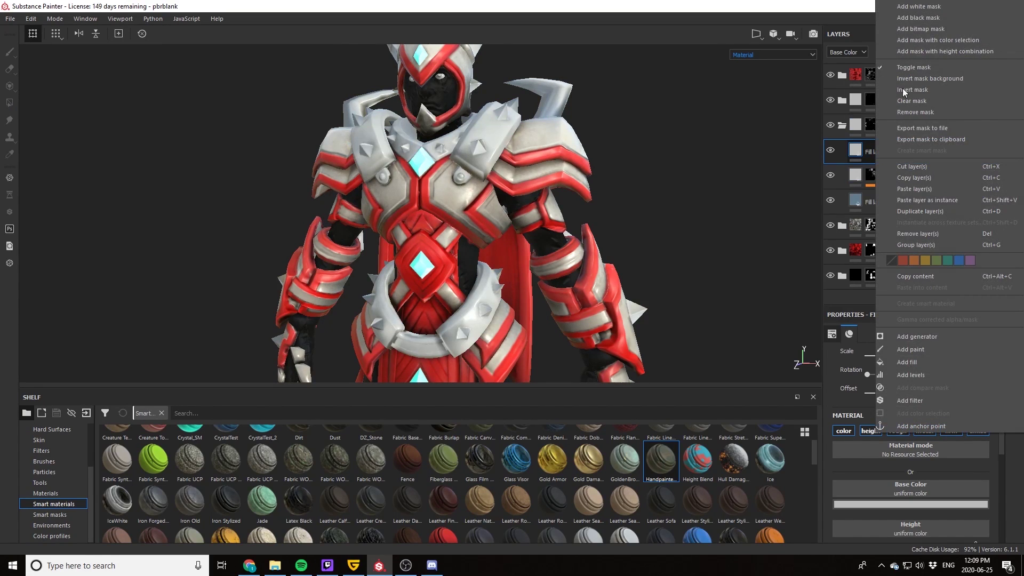
click(901, 17)
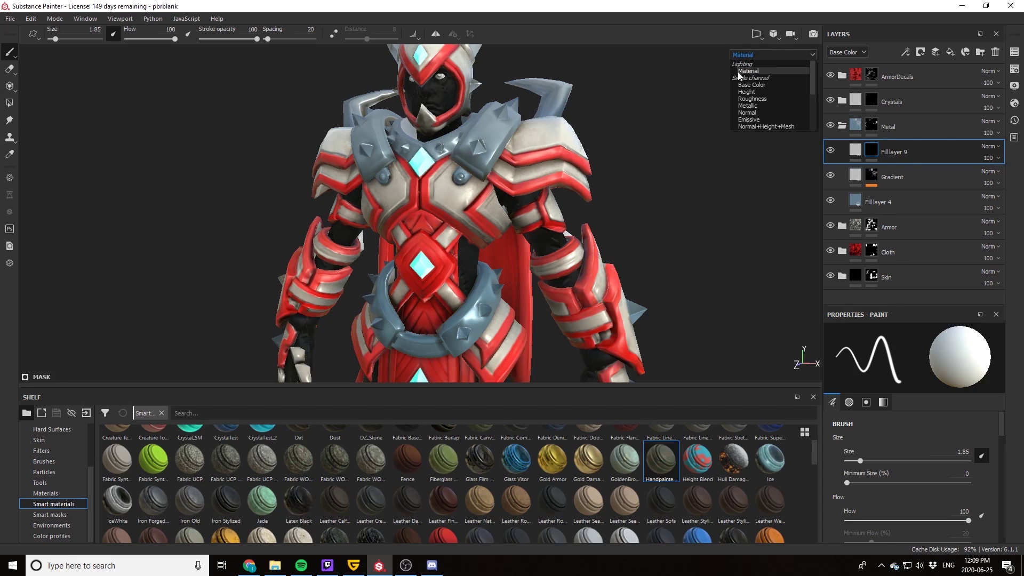
click(743, 84)
scroll(650, 185, down, 3)
alt+middle_drag(639, 253, 617, 187)
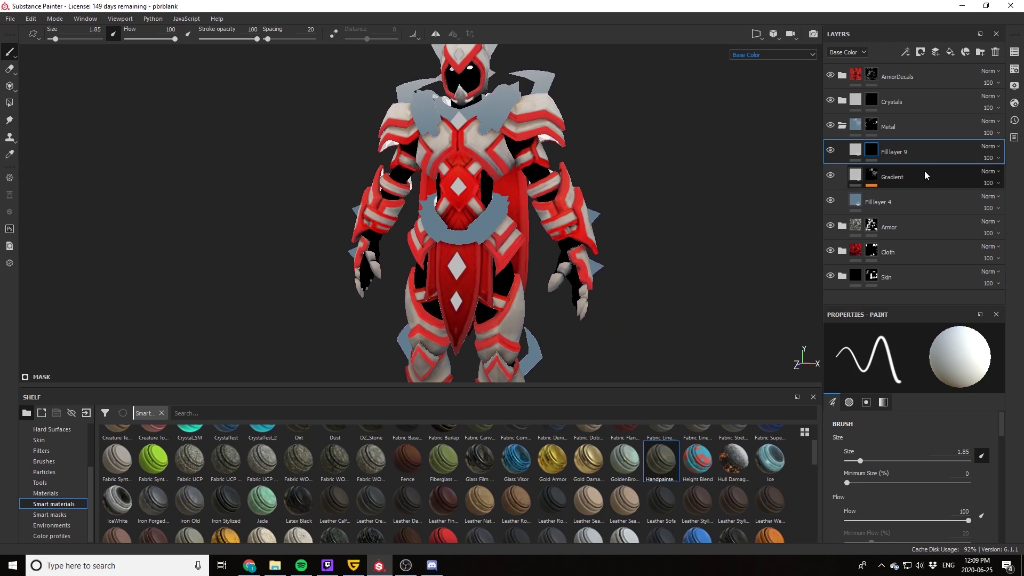
Step: Add an Ambient Occlusion generator to the top metal fill's mask and turn on Global Invert
right_click(918, 151)
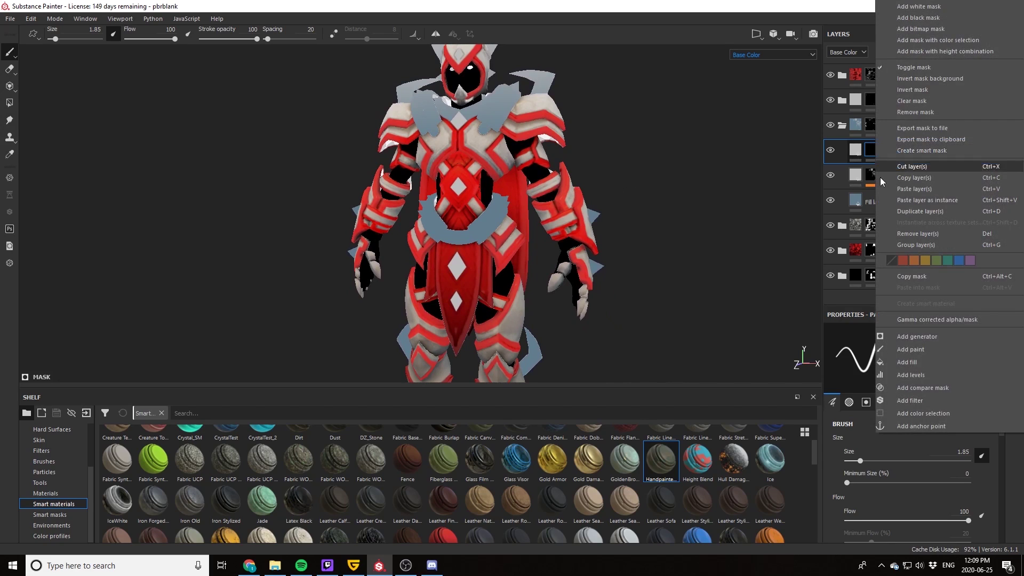
click(909, 333)
click(902, 352)
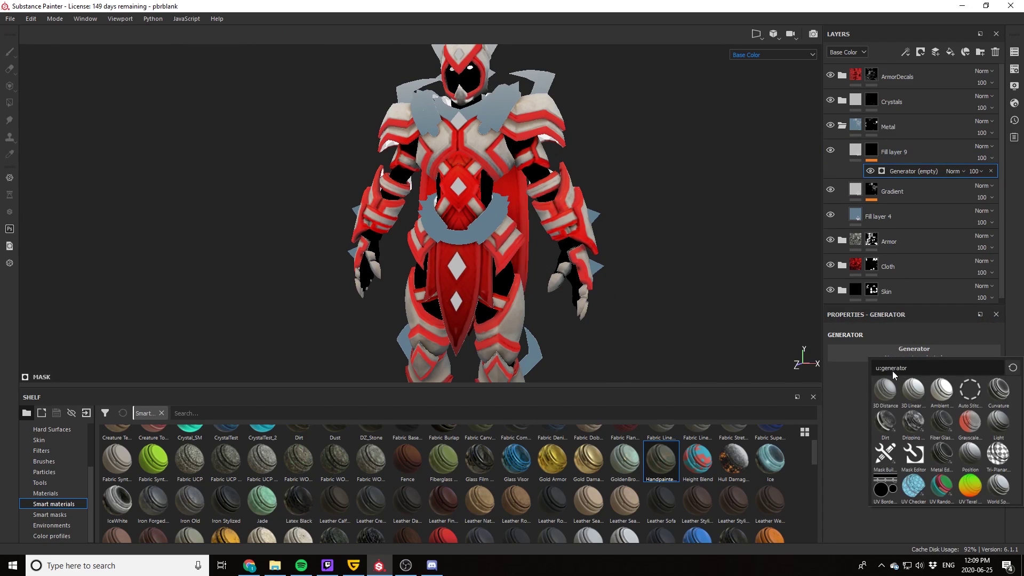
click(935, 394)
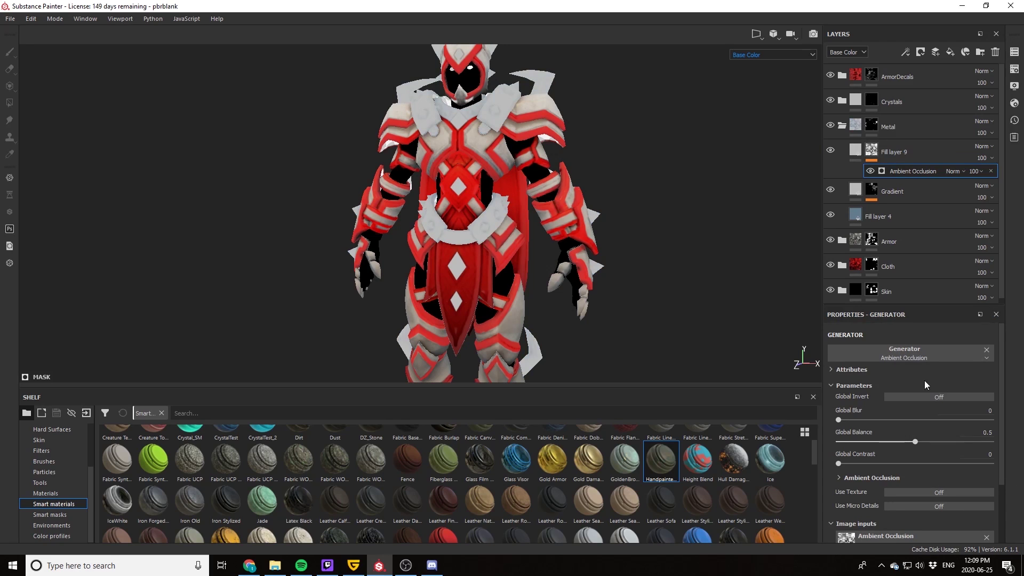
click(898, 402)
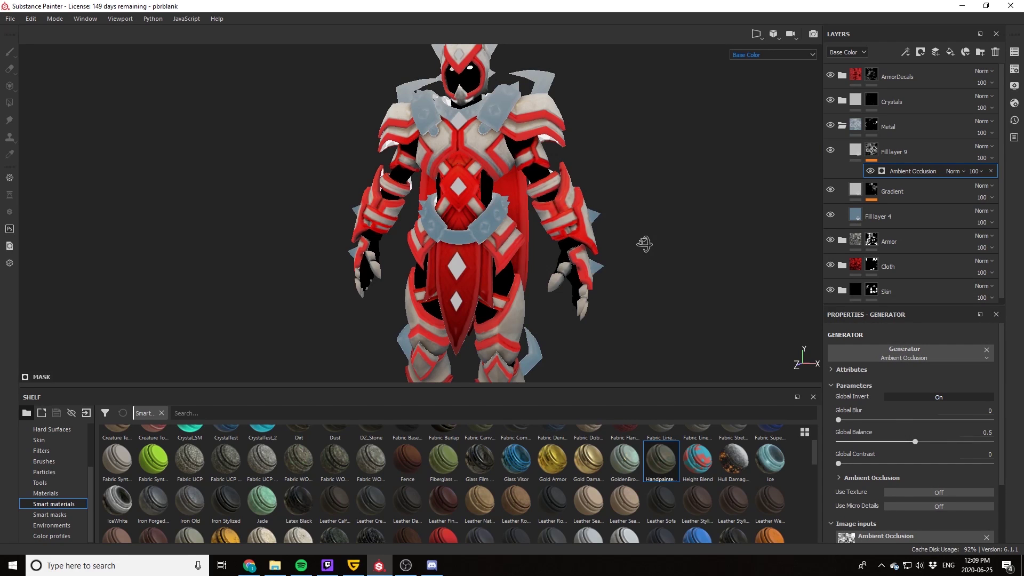
alt+drag(645, 244, 676, 247)
Step: Keep only the color channel on the ambient-occlusion-masked metal fill layer and set its base color to dark brown
click(858, 152)
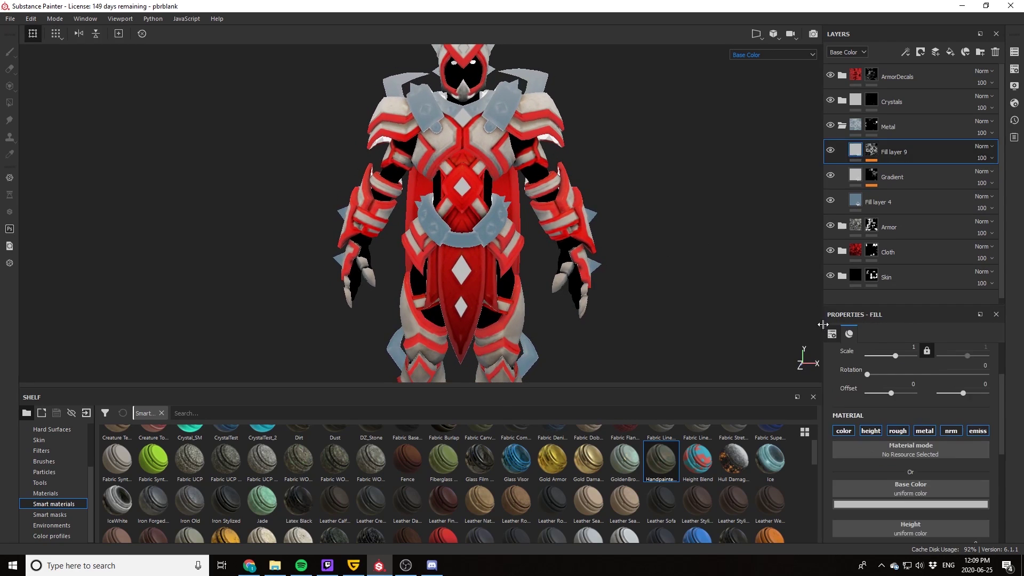
click(862, 427)
click(890, 504)
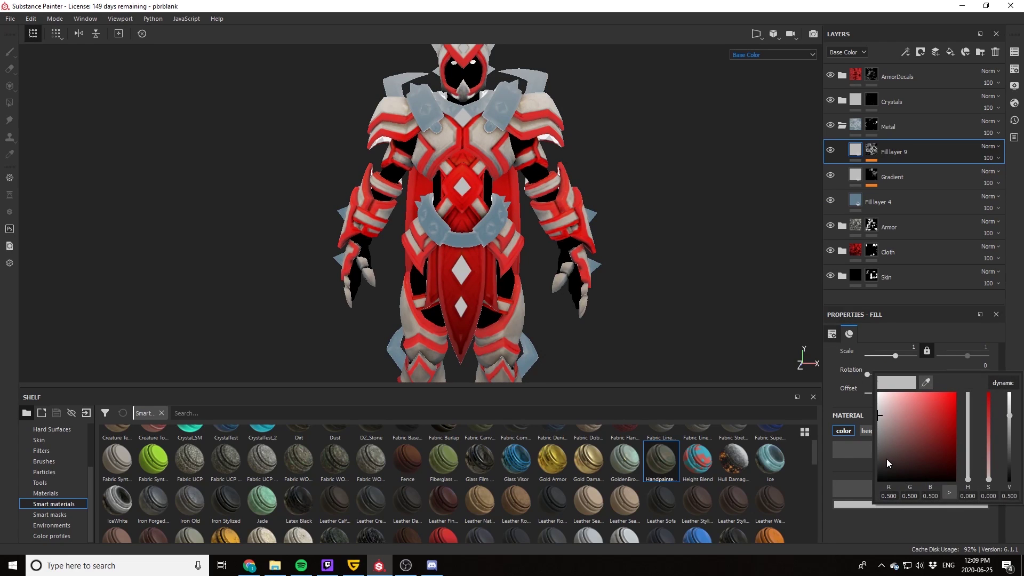
drag(887, 459, 947, 462)
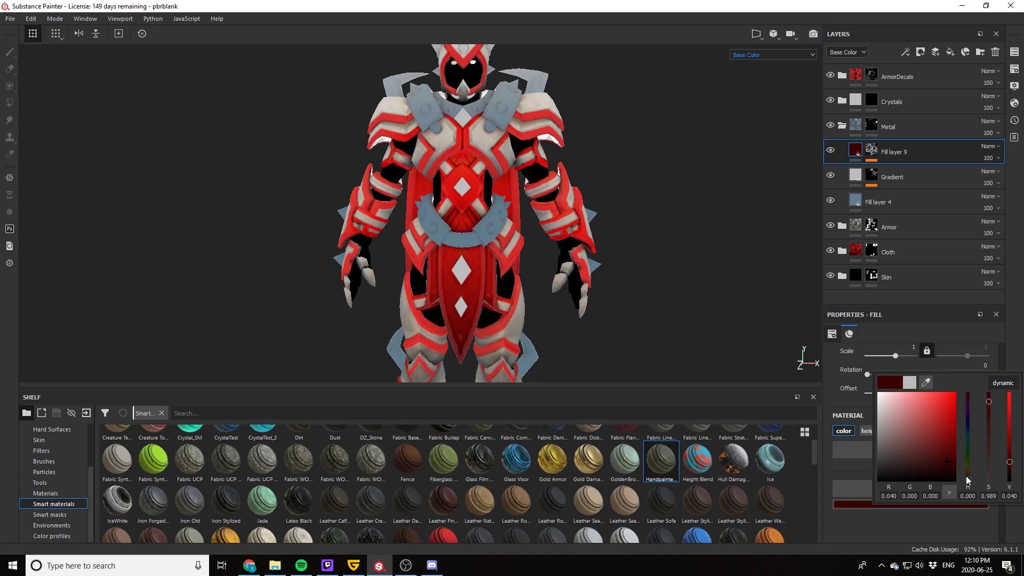
click(966, 475)
Step: Examine the brown occlusion shading on the metal collar, shoulder plates and leg spike from close up and afar
scroll(488, 122, up, 8)
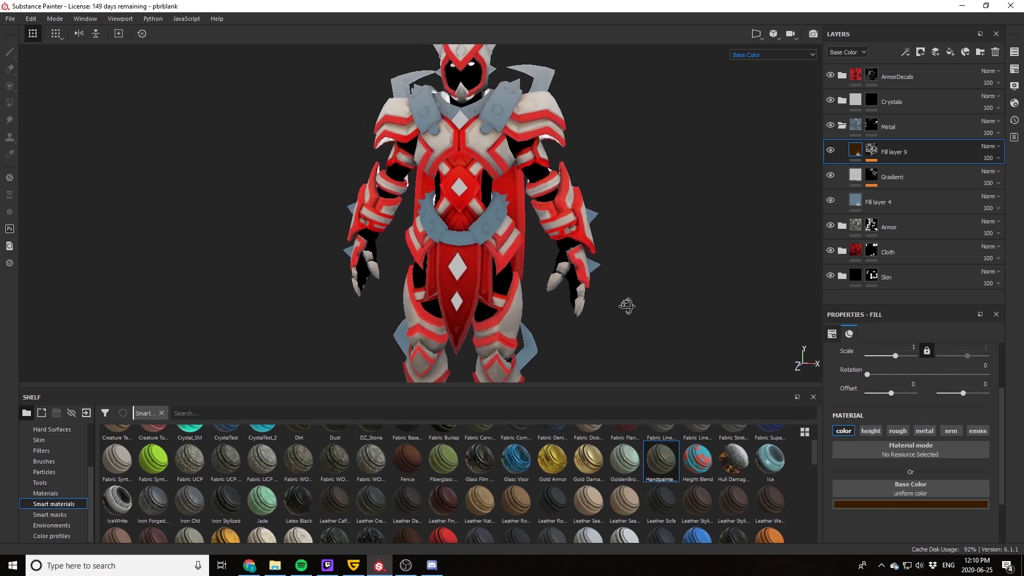
scroll(498, 133, up, 6)
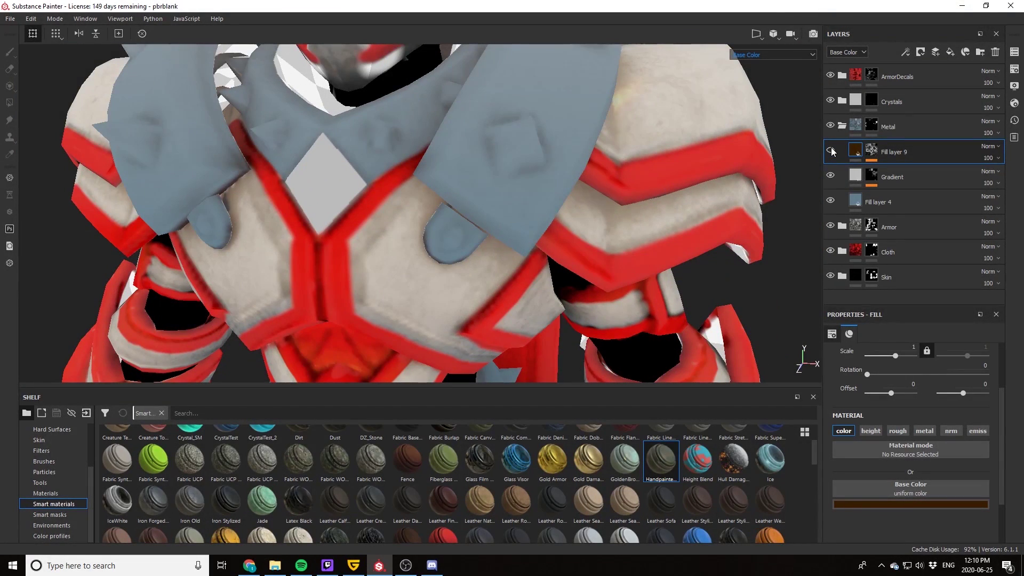
scroll(587, 181, down, 12)
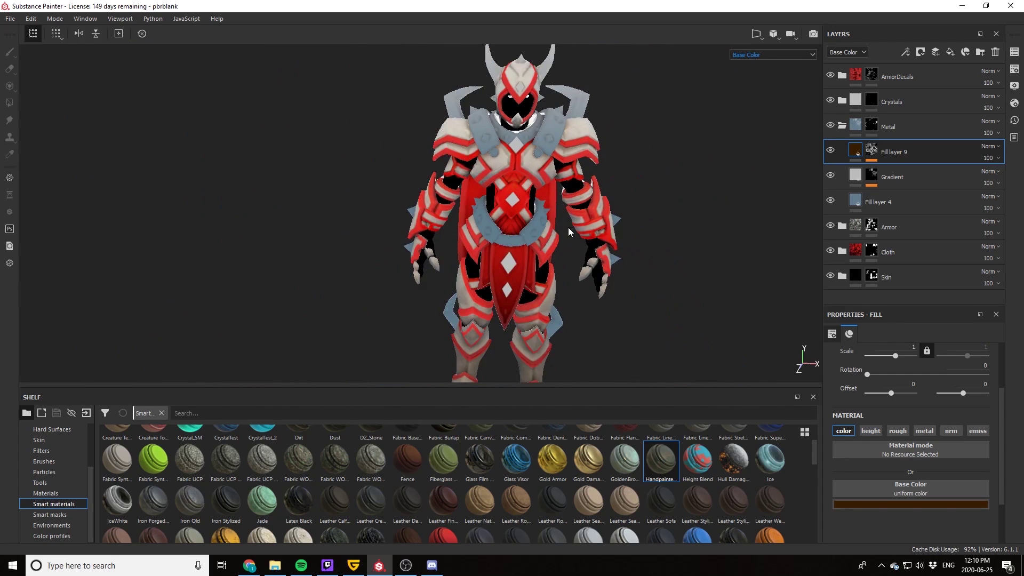
alt+middle_drag(568, 227, 517, 190)
alt+drag(540, 203, 510, 176)
alt+middle_drag(509, 174, 509, 189)
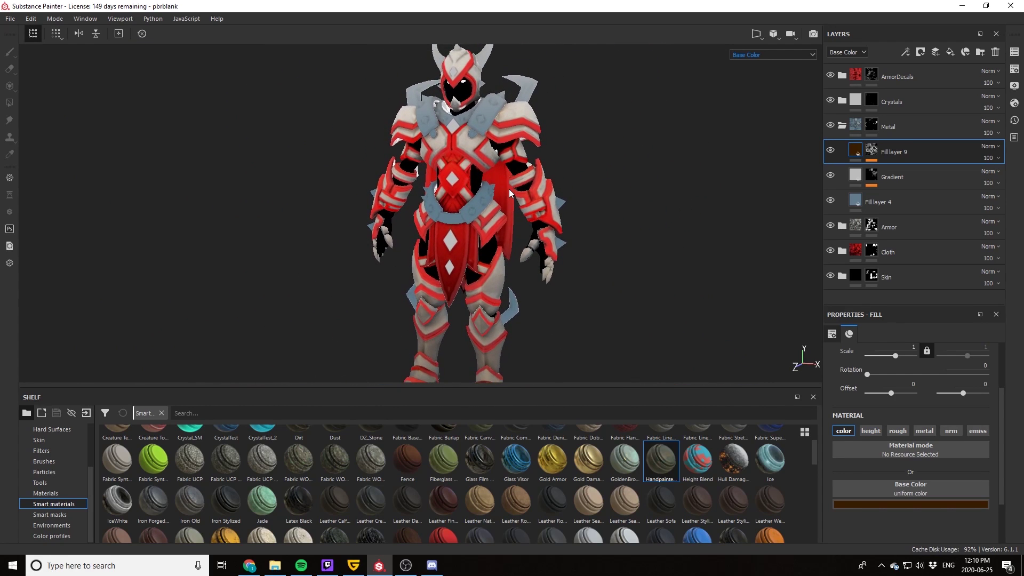
alt+middle_drag(513, 304, 492, 230)
scroll(492, 230, up, 7)
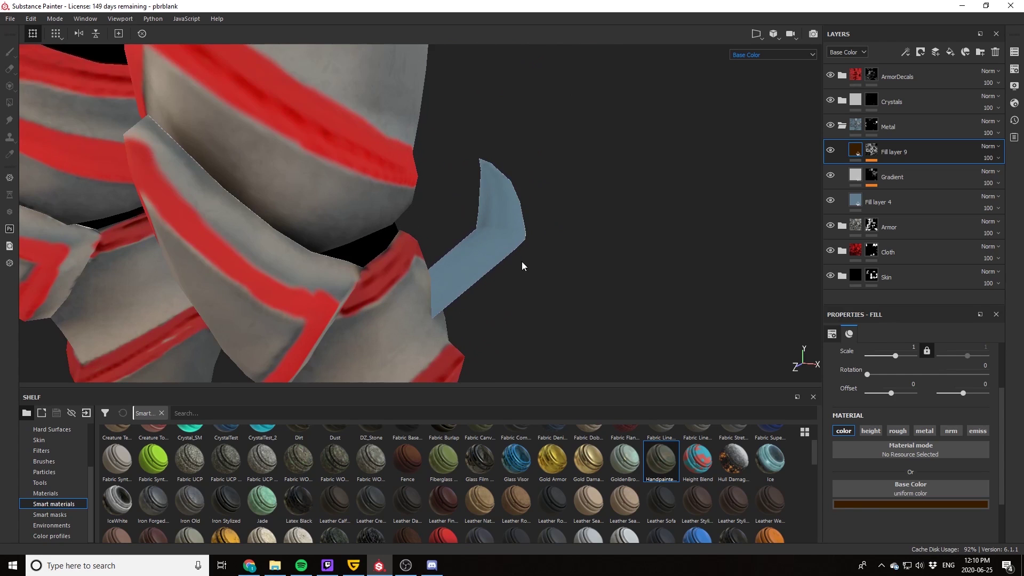
scroll(522, 265, down, 10)
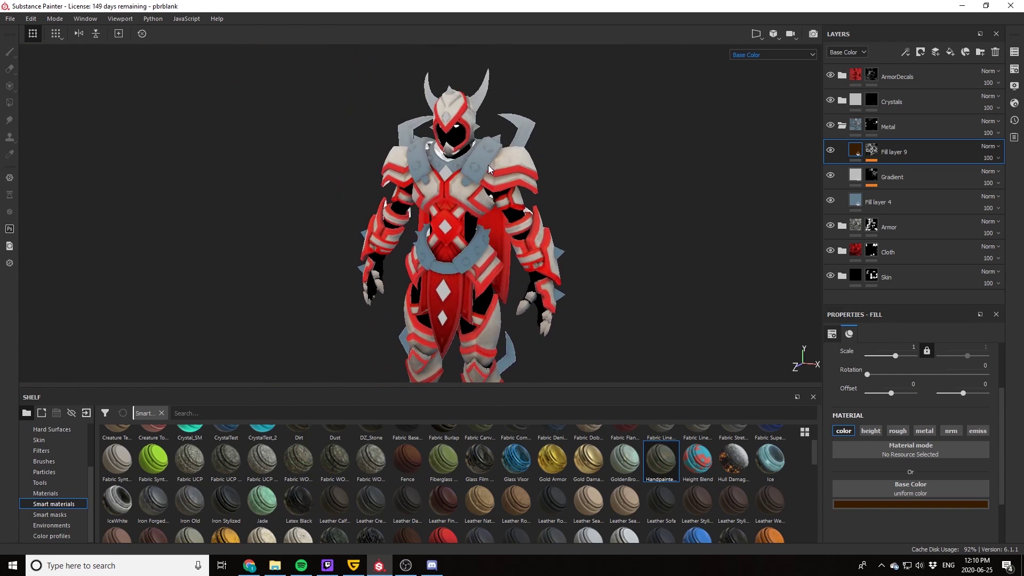
scroll(489, 171, up, 6)
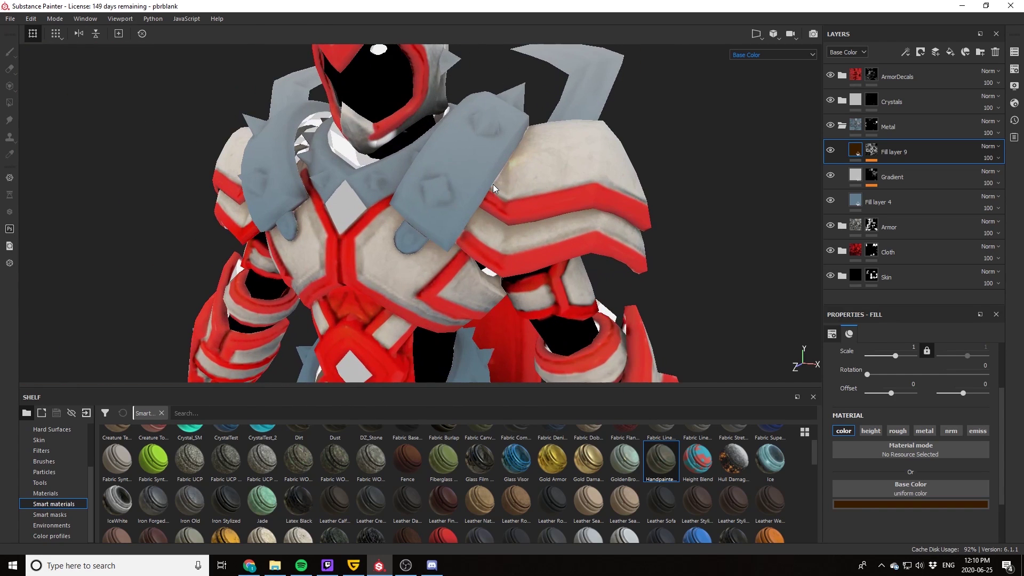
alt+middle_drag(493, 184, 501, 197)
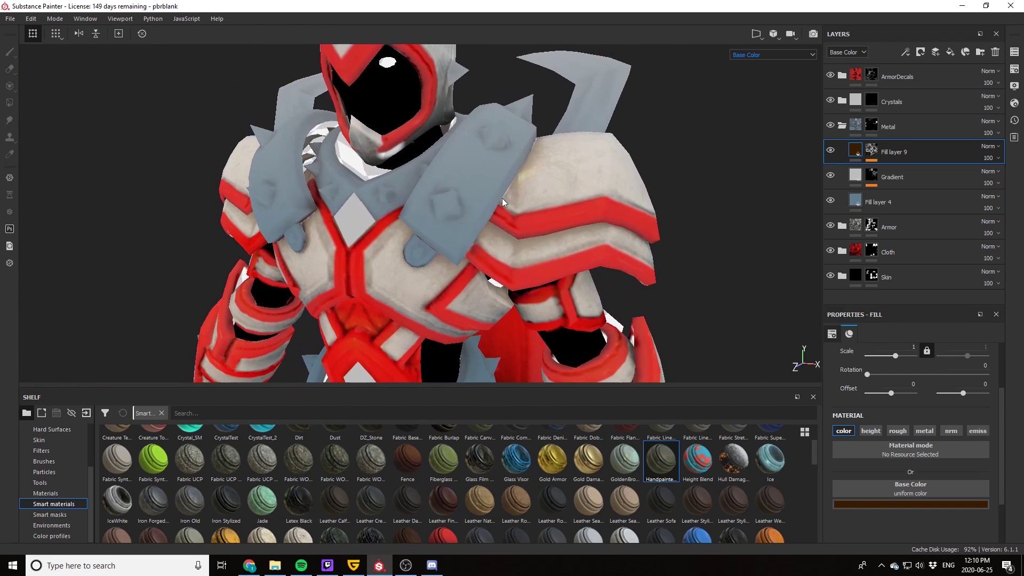
Step: Add another fill layer at the top of the Metal folder with a black mask and a Dirt generator
click(948, 56)
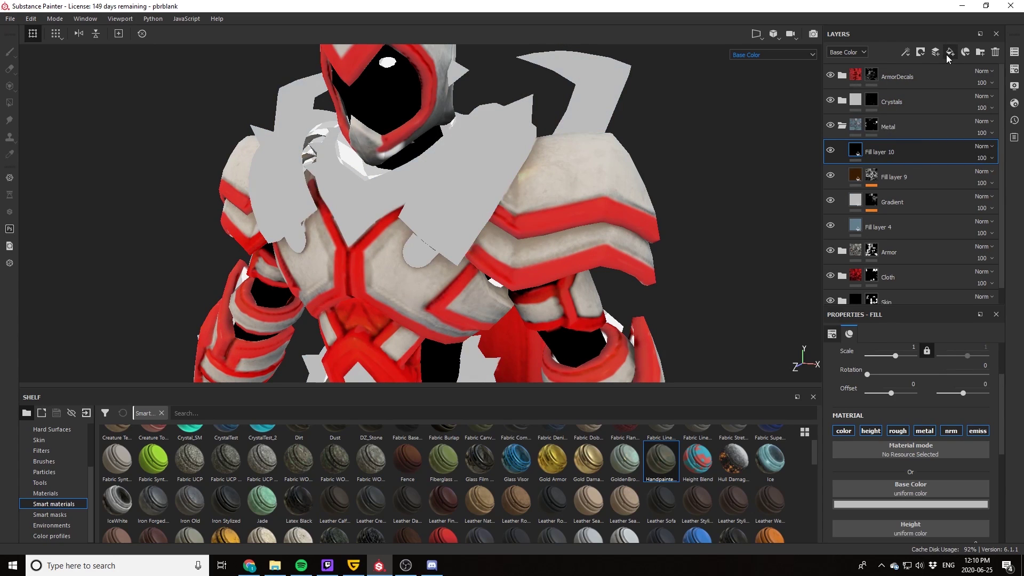
right_click(911, 149)
click(917, 21)
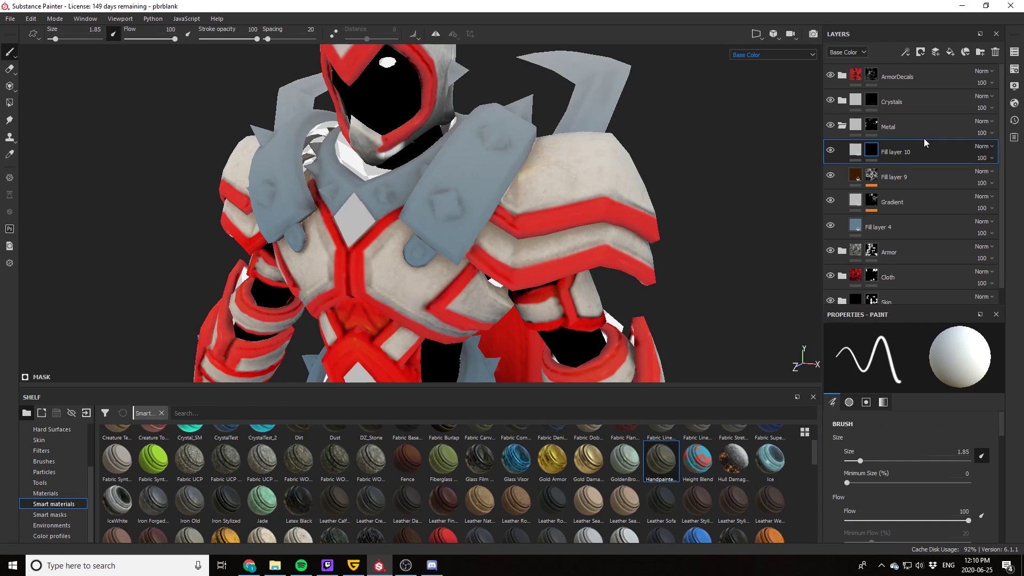
right_click(910, 152)
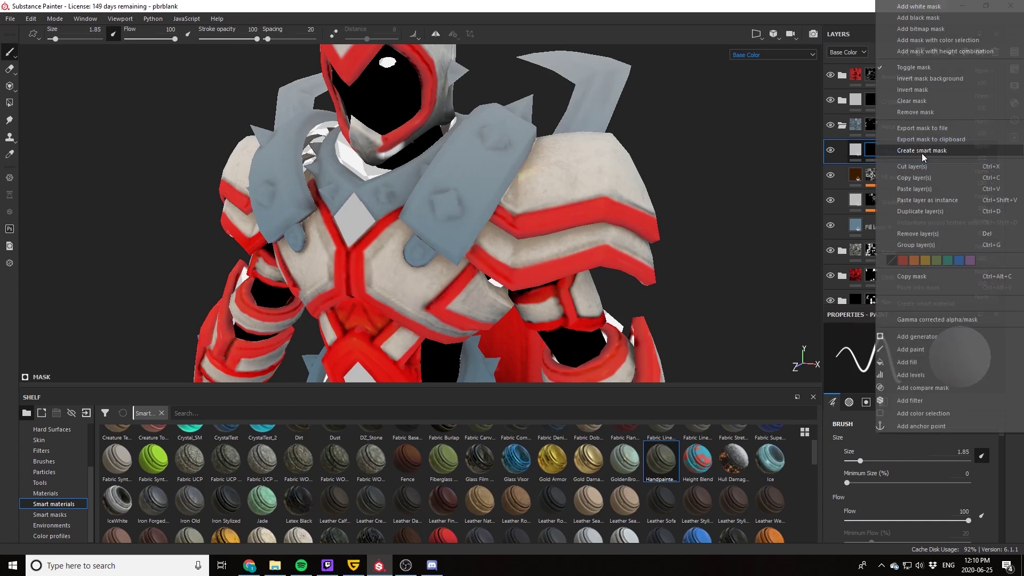
click(912, 343)
click(913, 353)
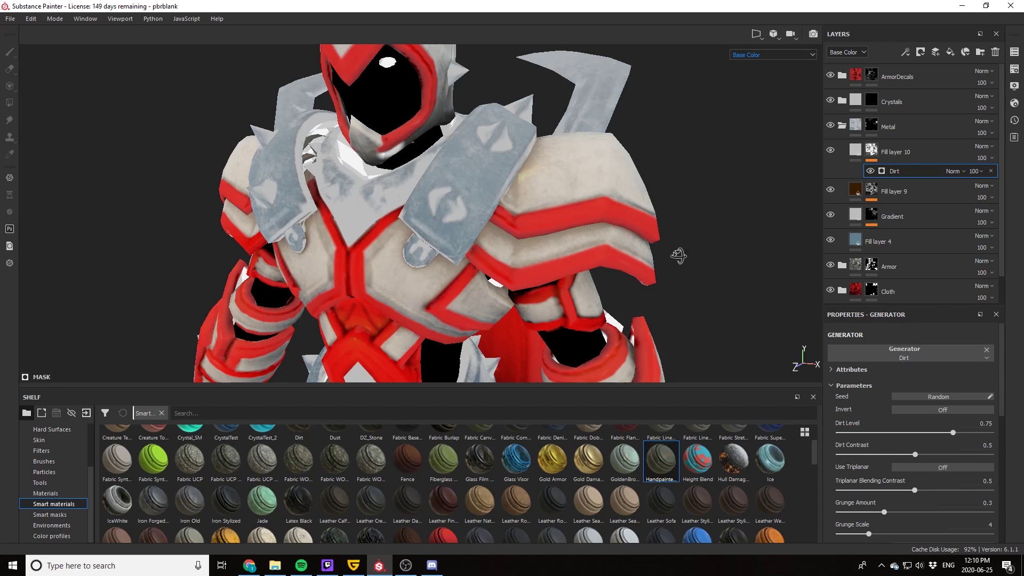
Step: Set the Dirt generator's Dirt Level to 0.63 and its Dirt Contrast to 0.27
alt+drag(679, 256, 720, 256)
scroll(635, 256, down, 2)
click(922, 432)
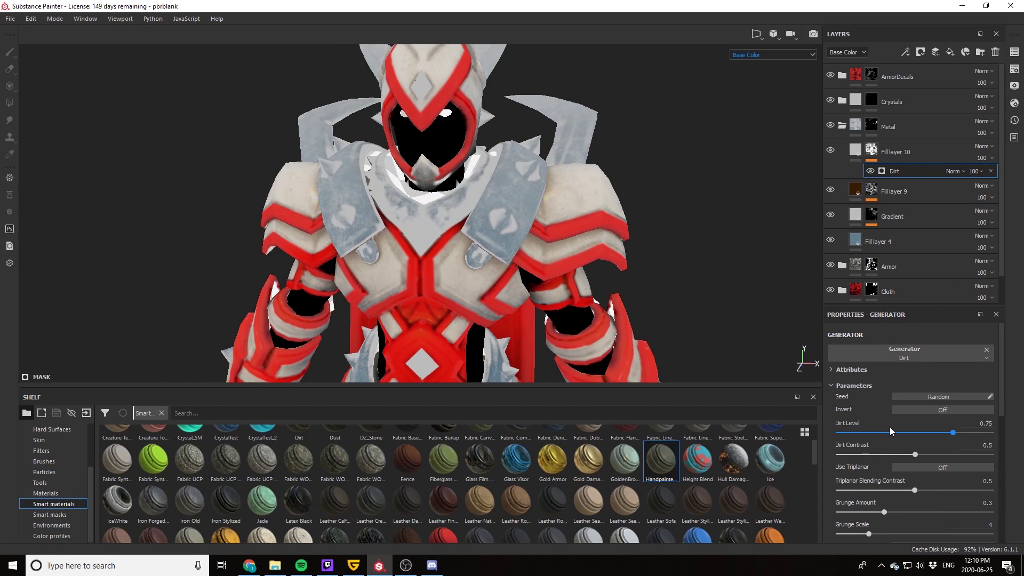
drag(924, 433, 881, 458)
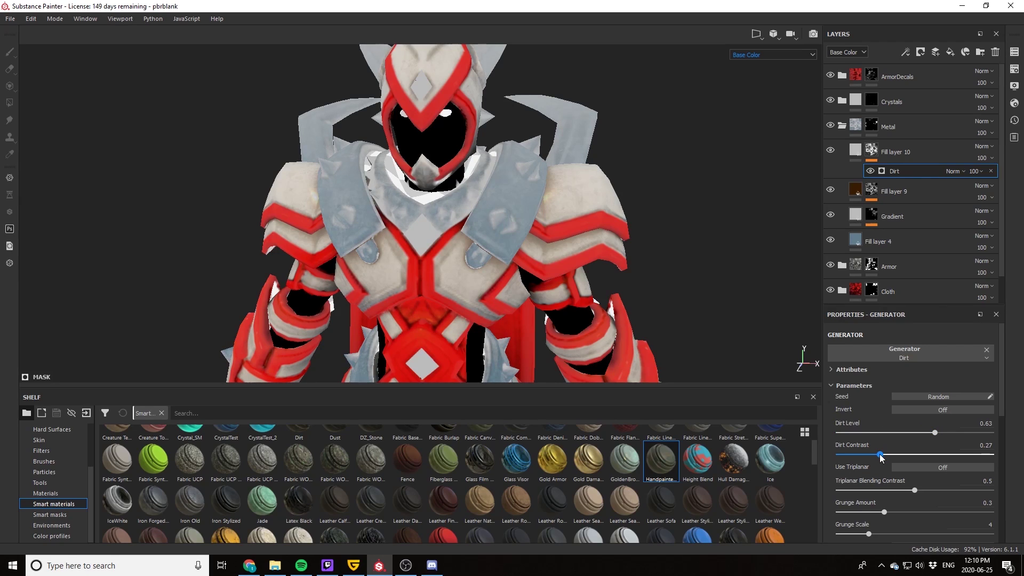
Step: Keep only the color and roughness channels on the dirt-masked fill layer and set its roughness to 0.6557
click(855, 150)
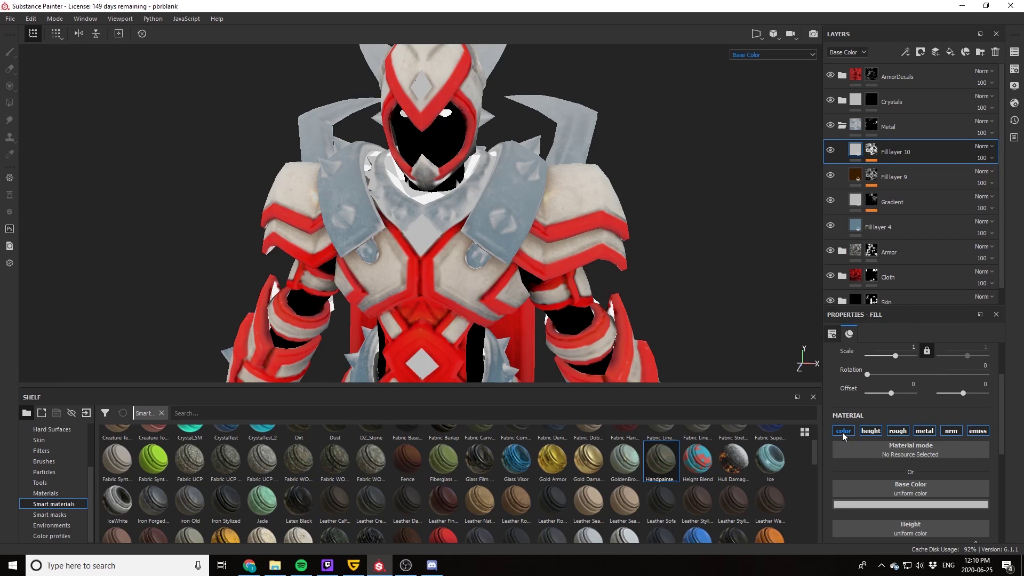
alt+click(843, 432)
click(901, 431)
scroll(902, 431, down, 2)
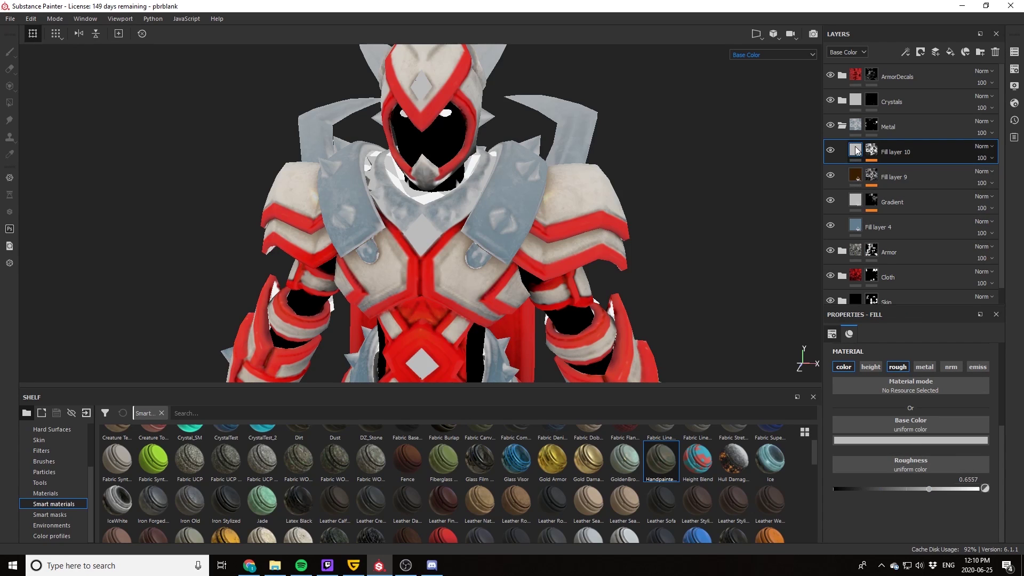
Step: Set the dirt-masked fill layer's base color to a dark, slightly reddish grey
click(855, 440)
click(865, 526)
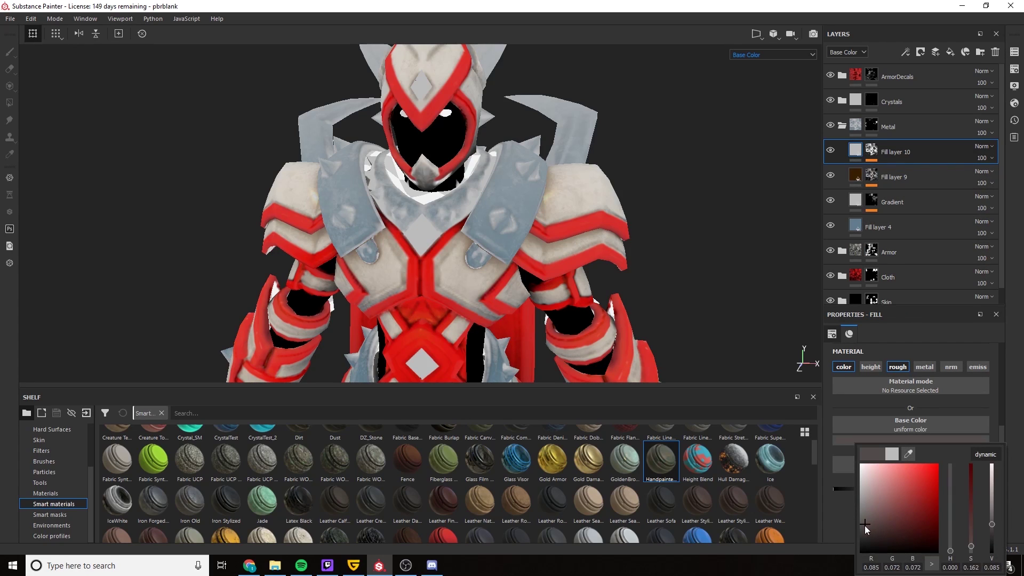
drag(865, 526, 862, 530)
Step: Switch the display to the full Material view and examine the metal belt and shoulder plates under changed lighting
click(755, 55)
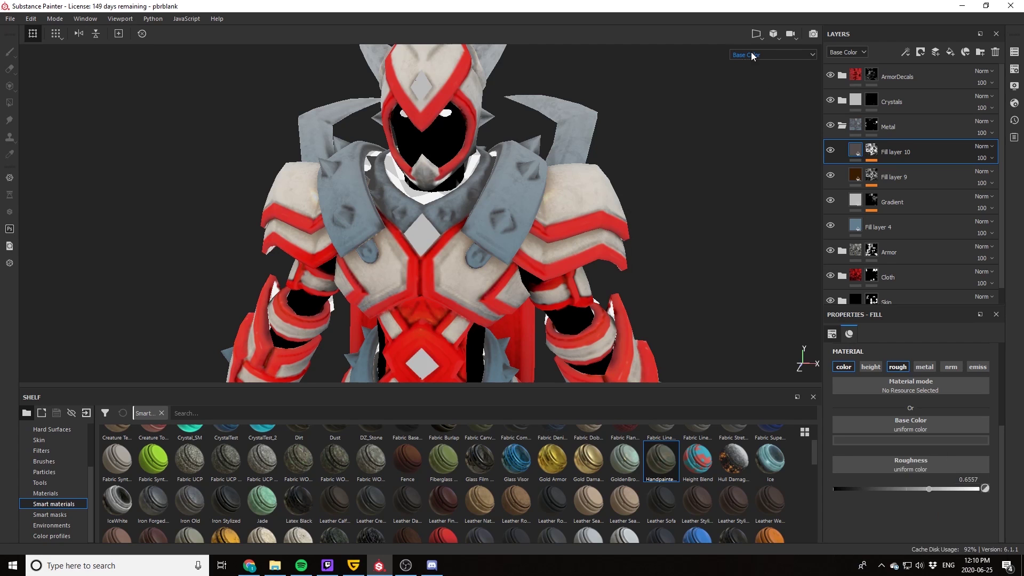
click(755, 55)
click(748, 63)
alt+drag(605, 193, 501, 213)
scroll(501, 212, down, 3)
scroll(501, 214, down, 3)
scroll(506, 288, up, 6)
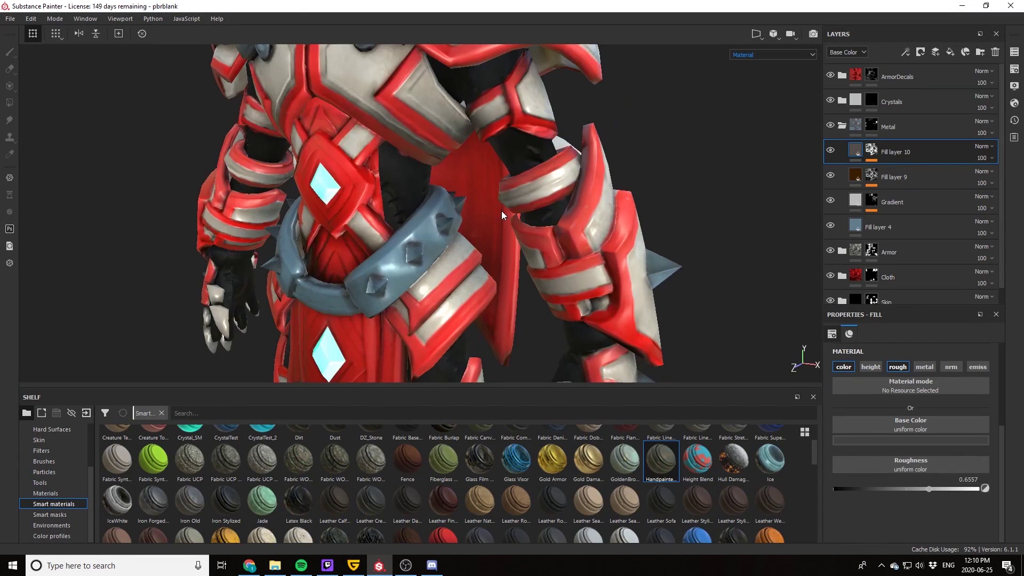
scroll(464, 234, down, 3)
scroll(456, 244, up, 6)
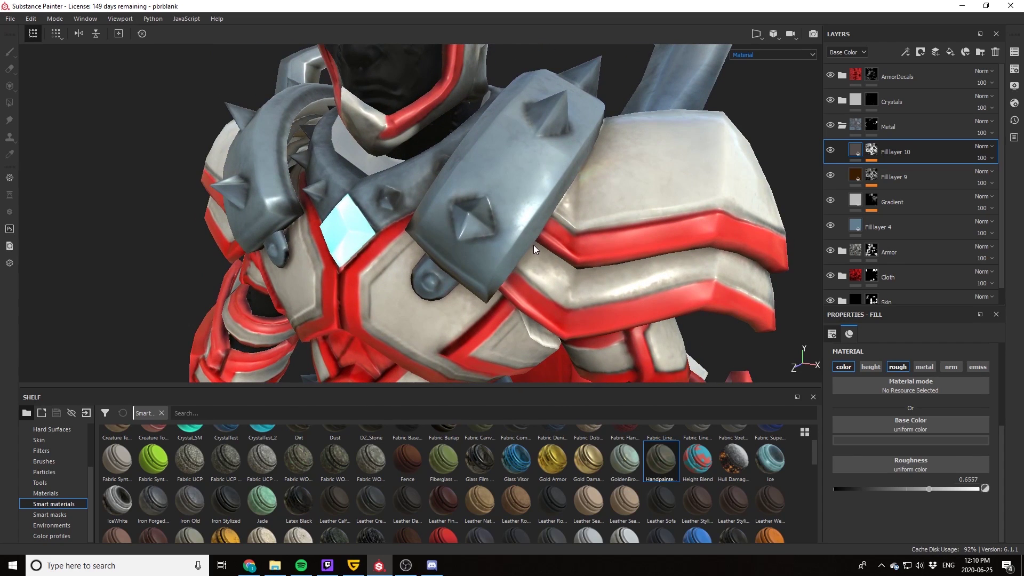
shift+right_drag(539, 255, 583, 282)
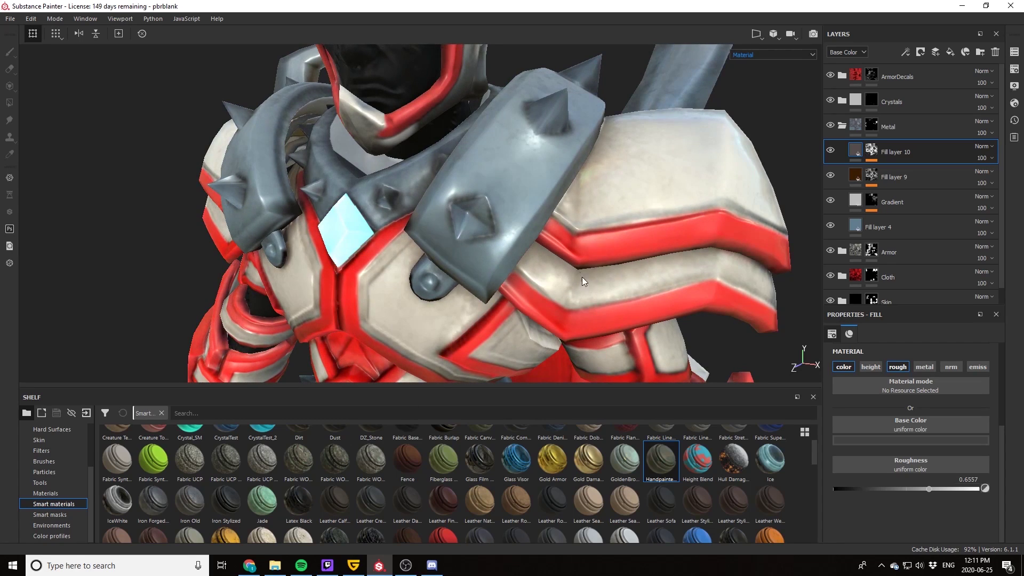
Step: Add a fill layer directly above the Gradient layer and rename it Curvature
click(913, 199)
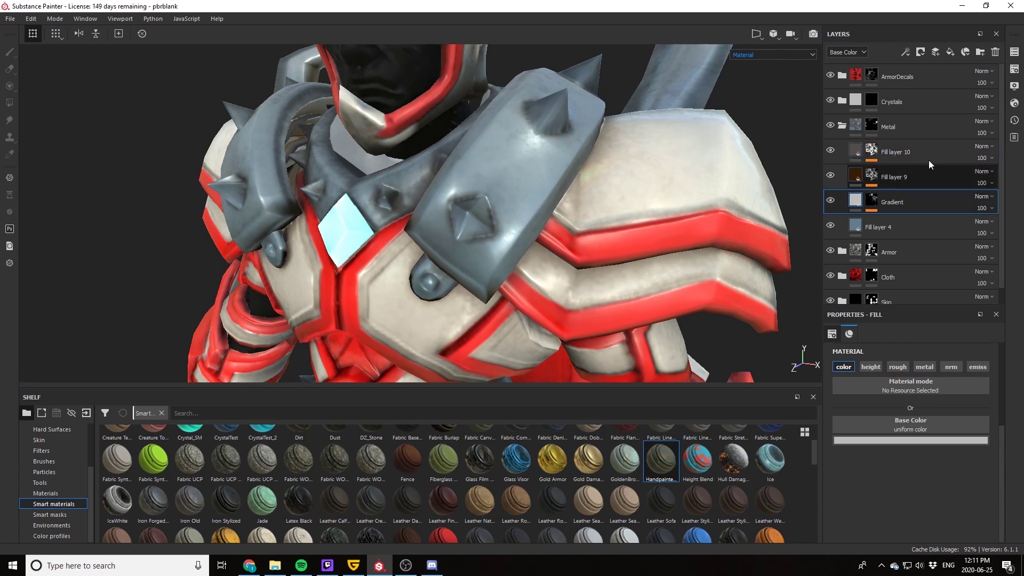
click(950, 52)
double_click(883, 202)
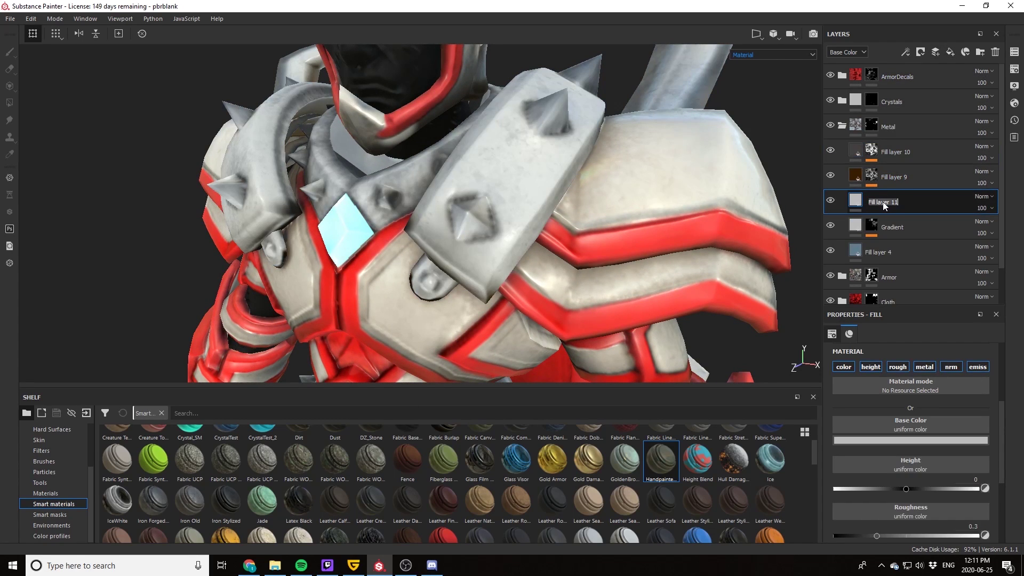
text(c)
key(Return)
Step: Give the Curvature layer a black mask with a Metal Edge Wear generator and check the worn edges
right_click(882, 202)
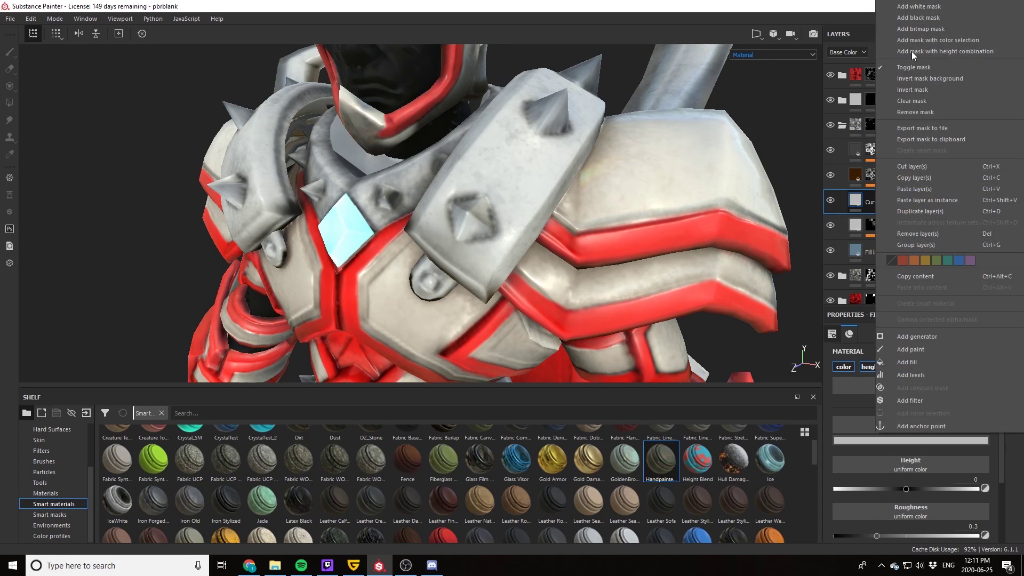
click(927, 14)
right_click(914, 207)
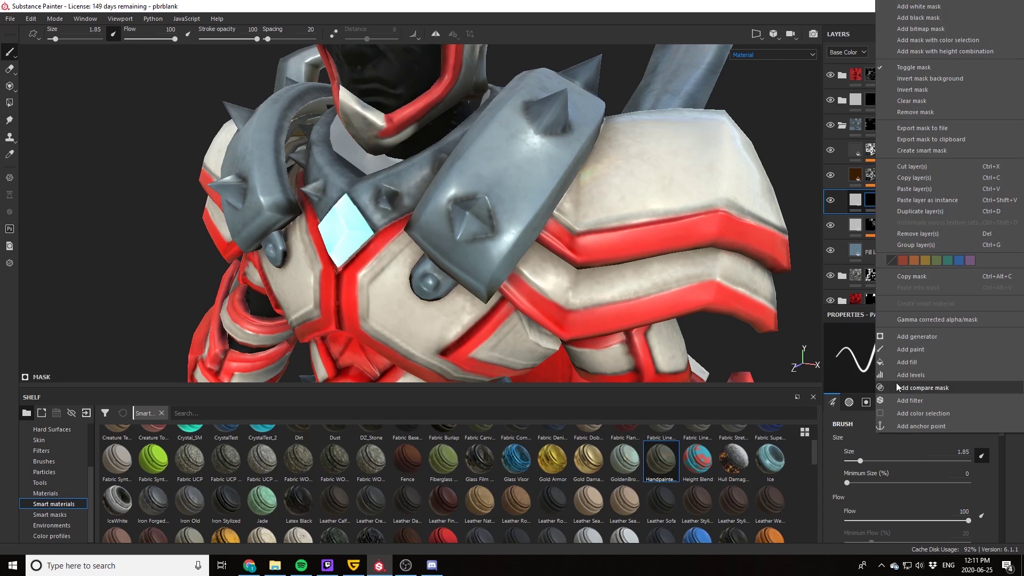
click(921, 339)
click(901, 350)
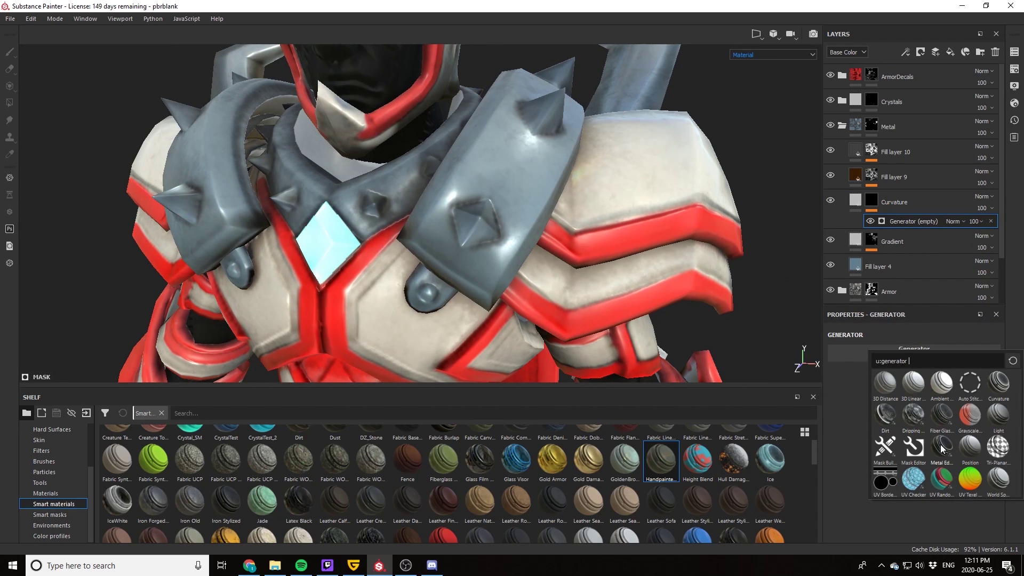
click(941, 447)
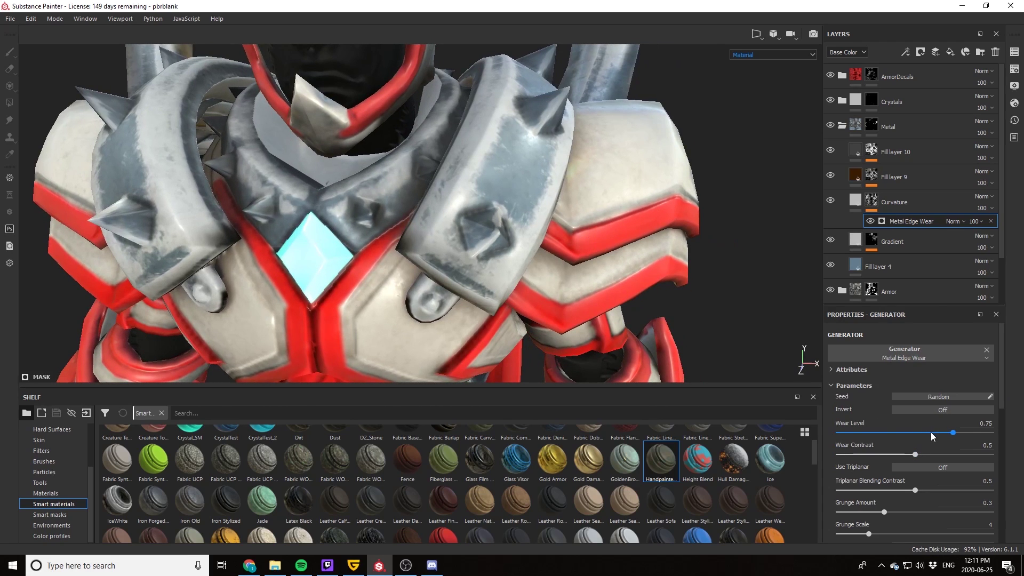
scroll(575, 223, down, 5)
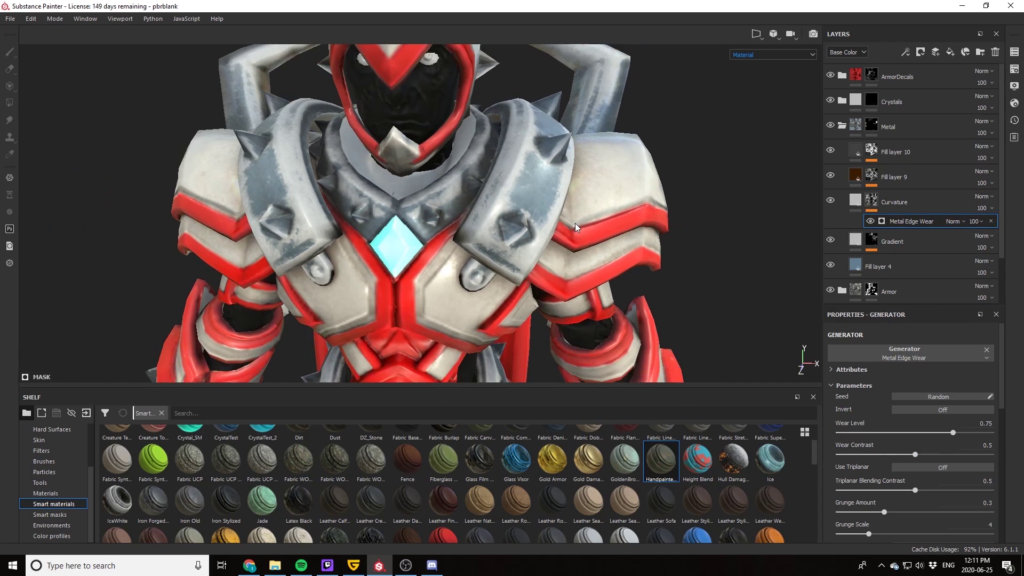
scroll(575, 223, up, 2)
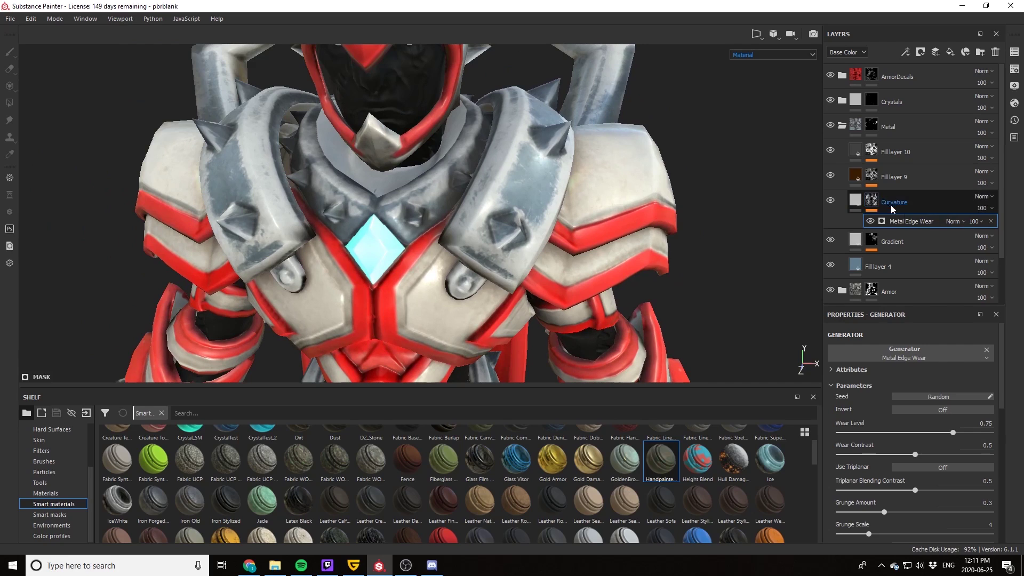
Step: Limit the Curvature layer to the color channel and sample its base color from Fill layer 4
click(856, 202)
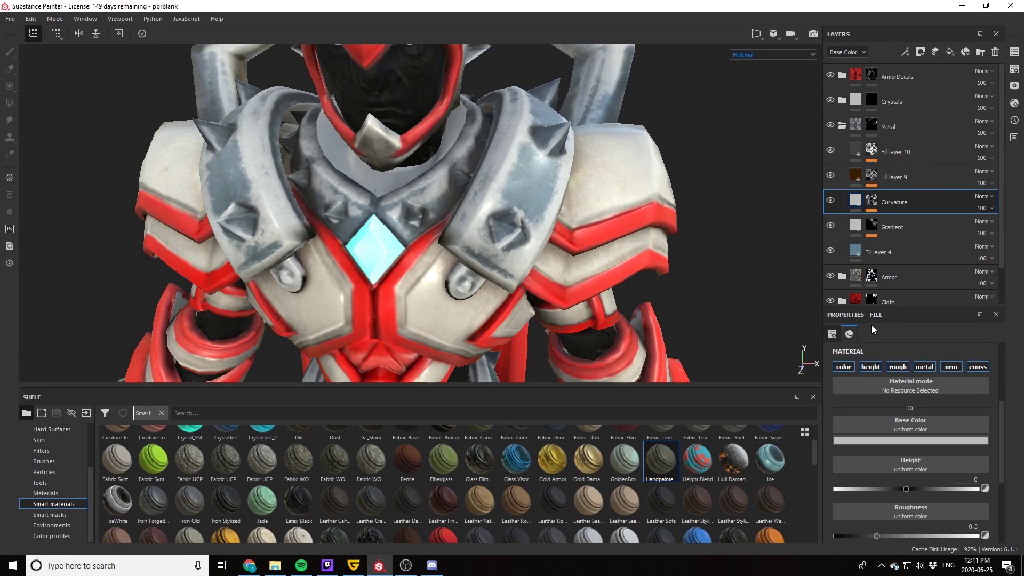
click(845, 367)
click(906, 442)
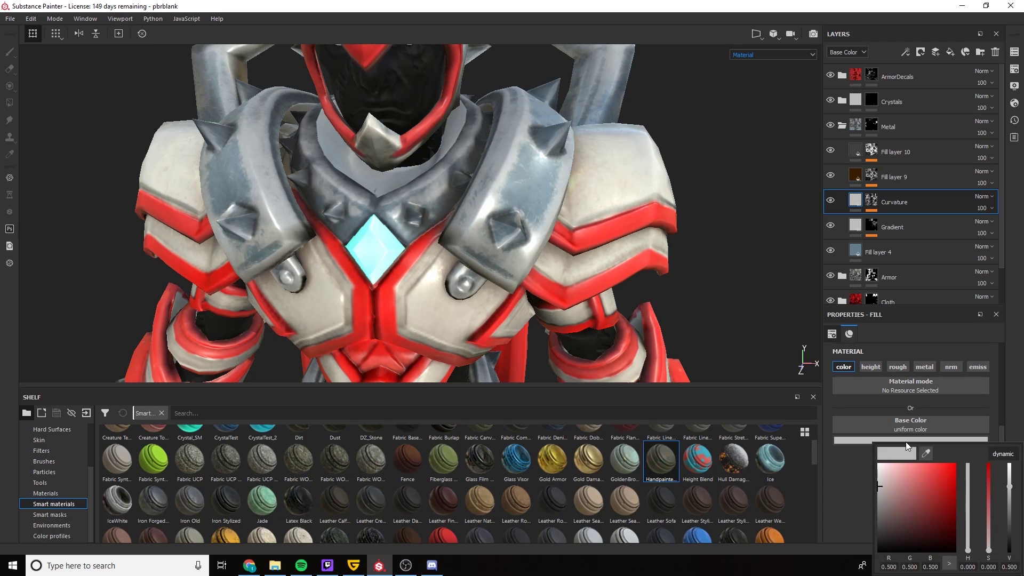
click(926, 455)
click(855, 251)
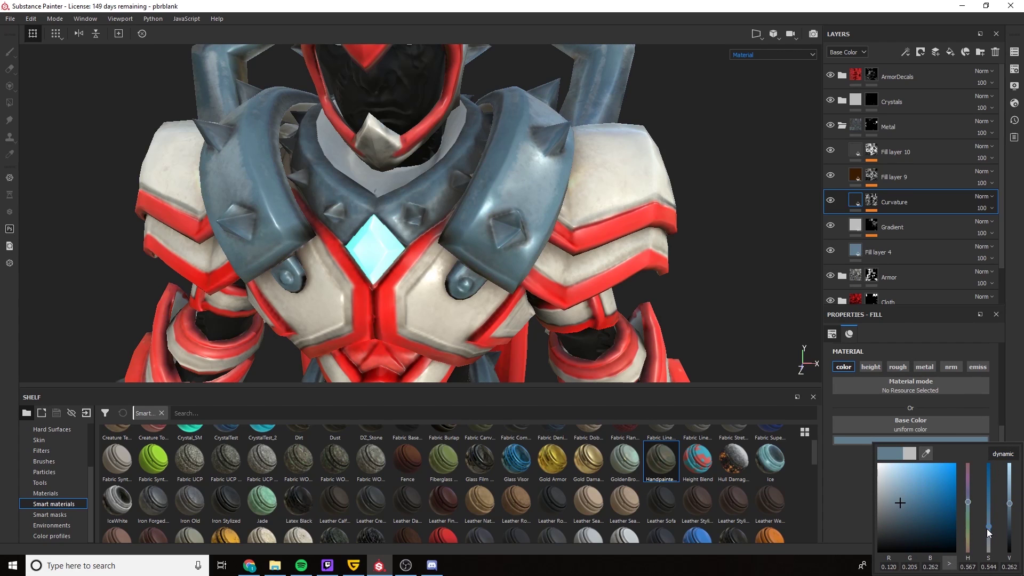
Step: Adjust the sampled base color to a lighter, greyer blue and rename the layer Curvature1
drag(988, 528, 989, 543)
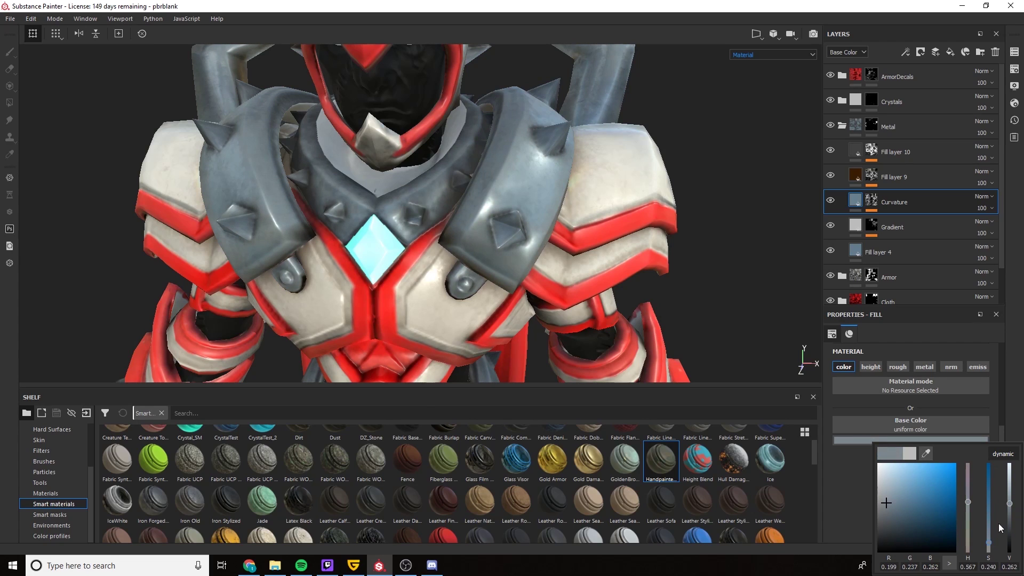
mouse_move(1012, 497)
mouse_down()
mouse_move(1010, 483)
mouse_move(1008, 495)
mouse_up()
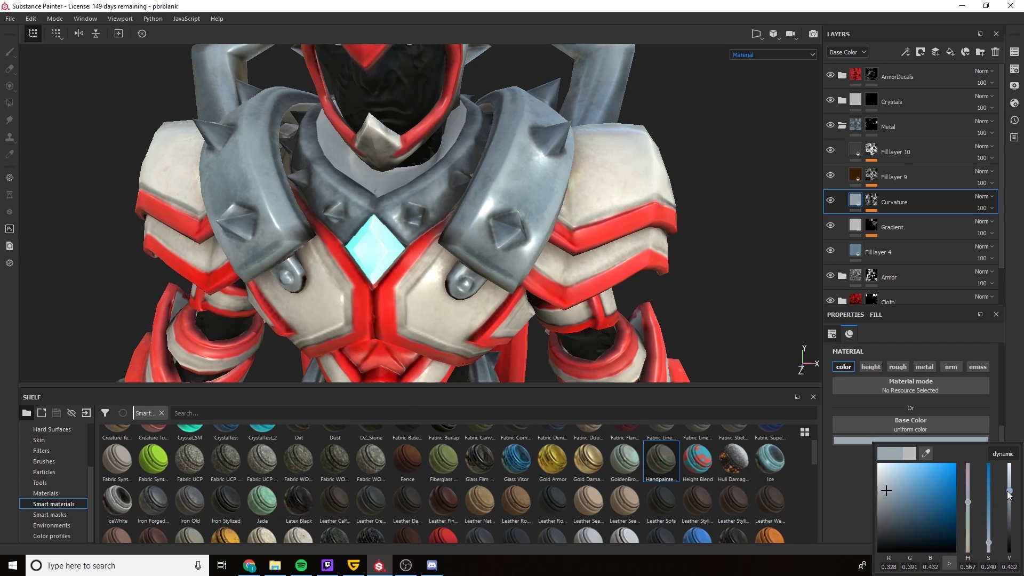
drag(988, 543, 987, 537)
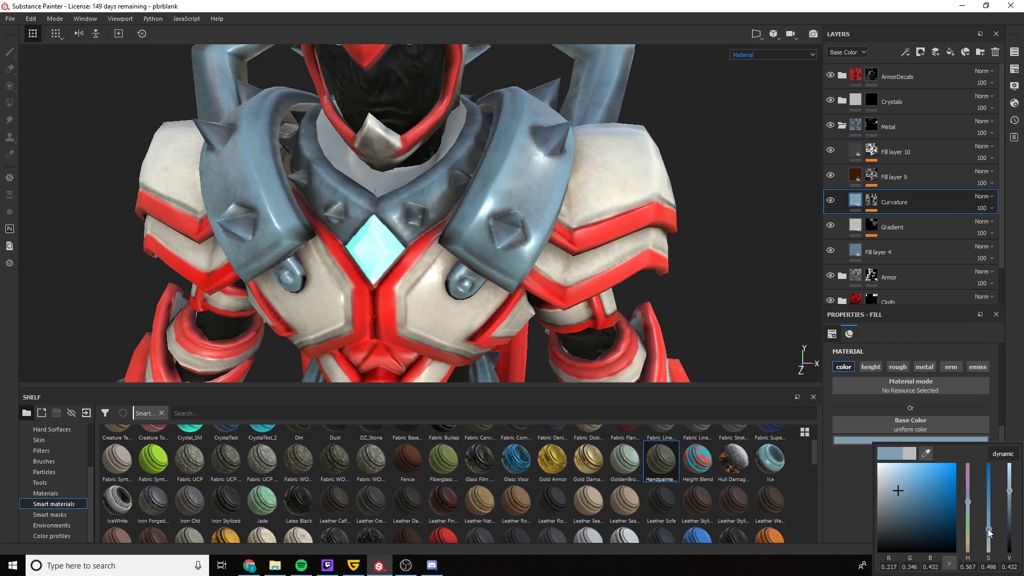
alt+drag(685, 251, 664, 247)
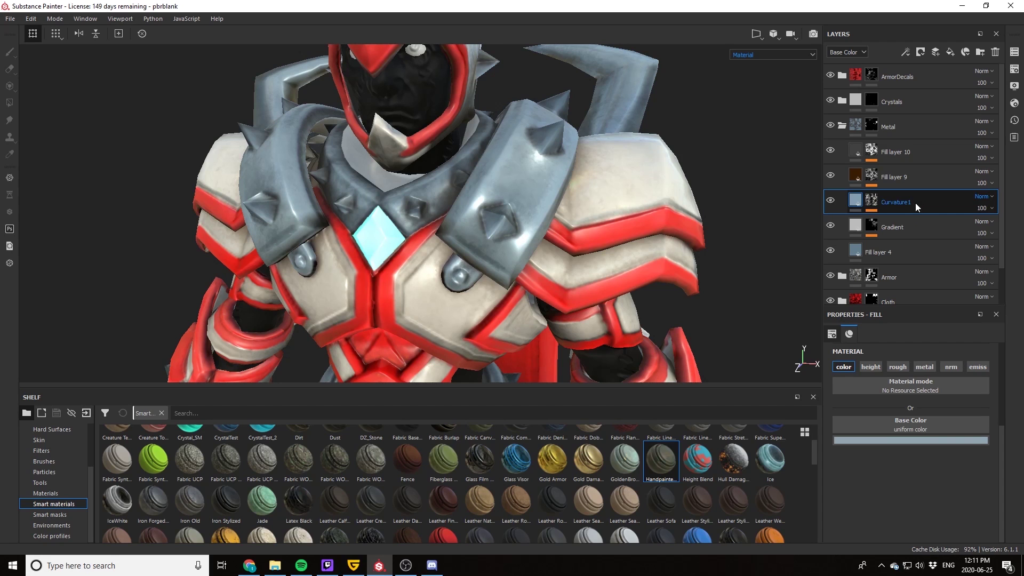
alt+drag(640, 182, 608, 180)
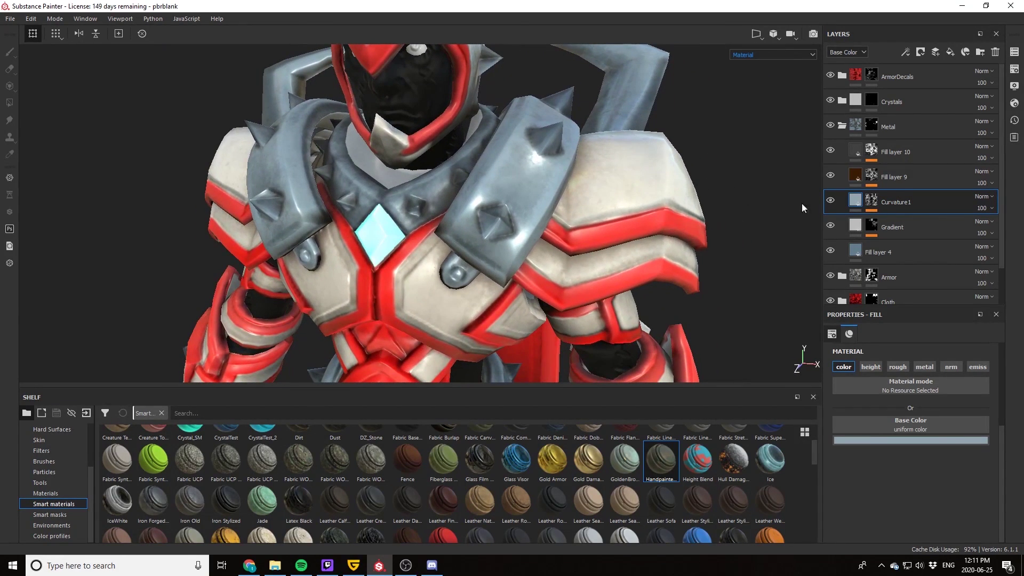
Step: Compare the metal with the Gradient layer off and on, and set its Position generator's Global Balance to 0.12
click(830, 226)
click(830, 226)
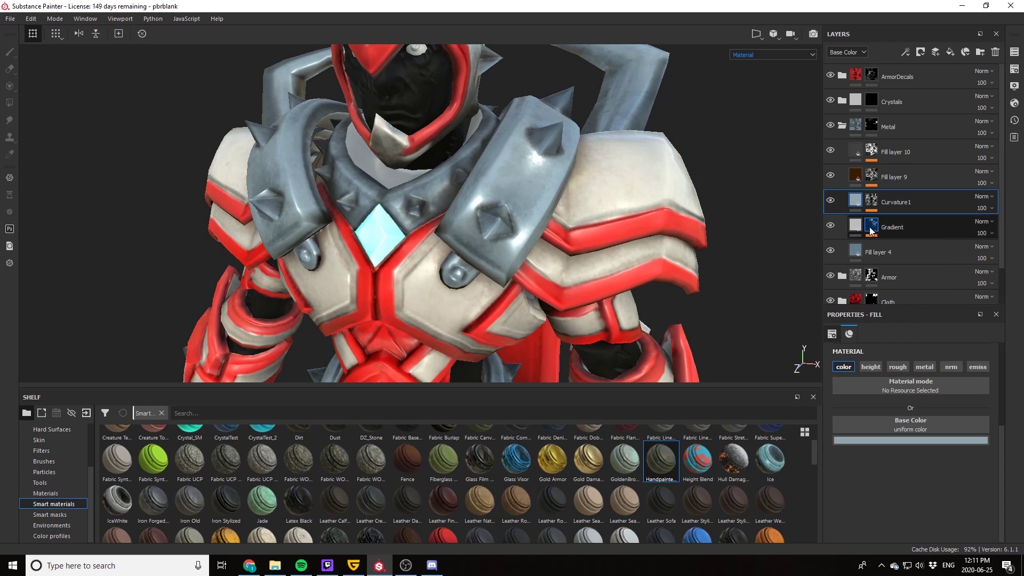
click(872, 227)
click(897, 245)
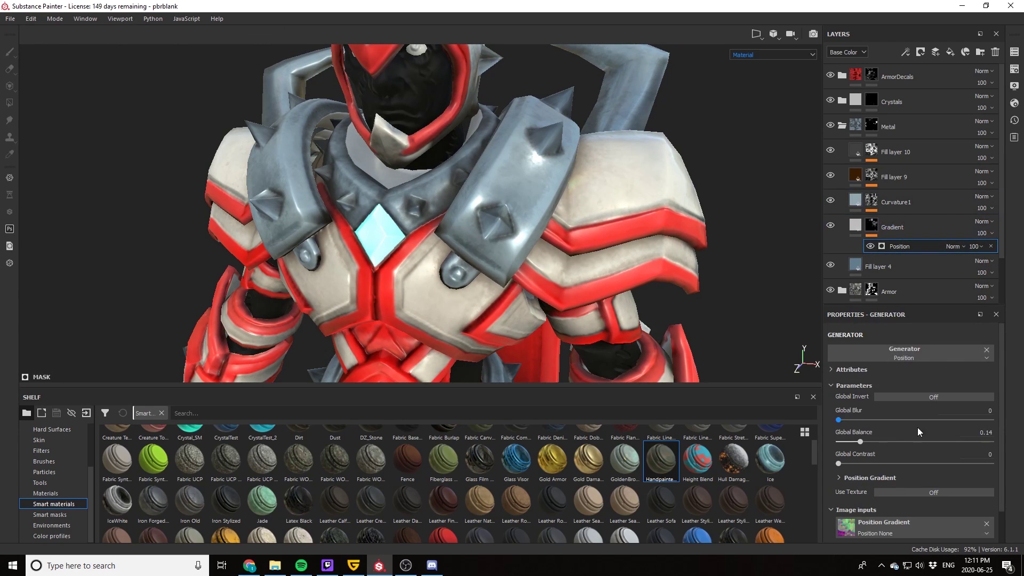
drag(862, 440, 856, 443)
scroll(606, 276, down, 5)
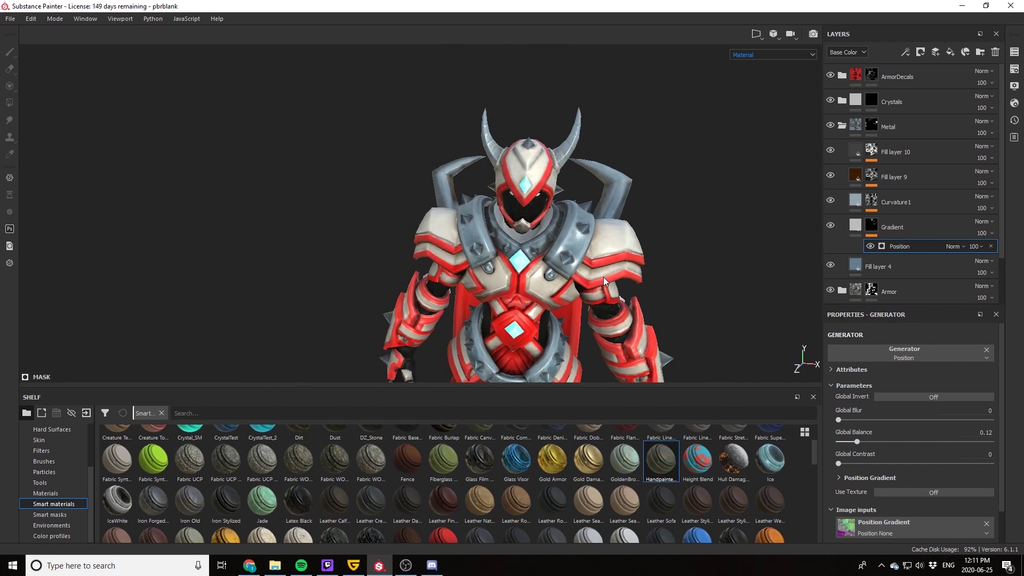
scroll(586, 275, up, 8)
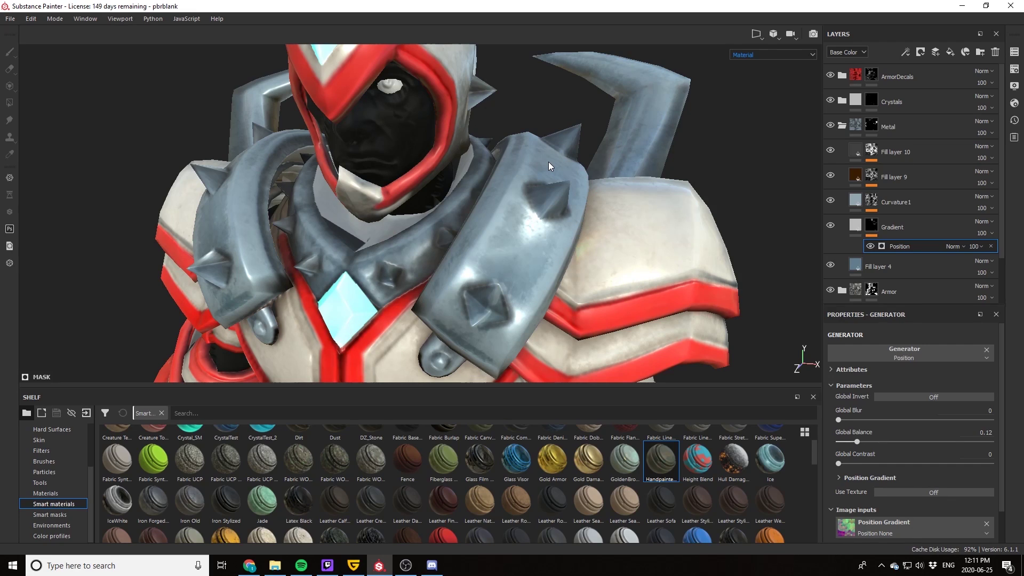
Step: Add a fill layer directly above Curvature1 and give it a black mask with a Metal Edge Wear generator
click(907, 152)
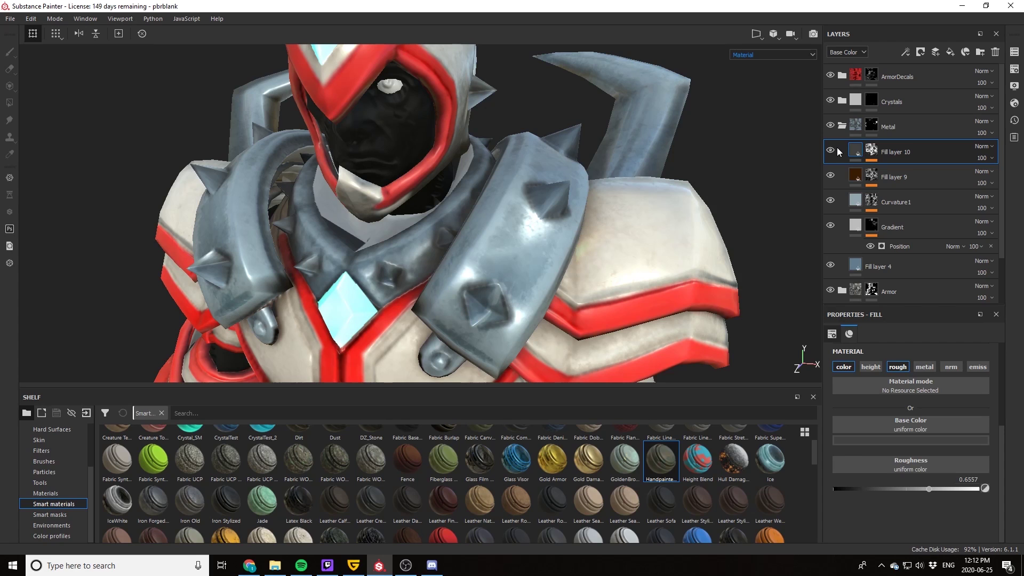
alt+drag(640, 208, 584, 192)
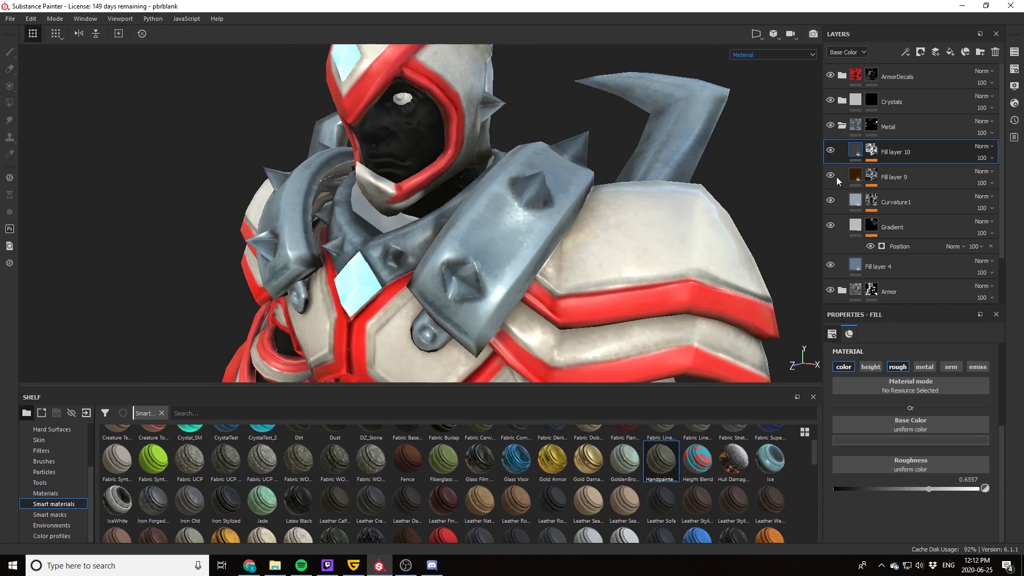
click(923, 202)
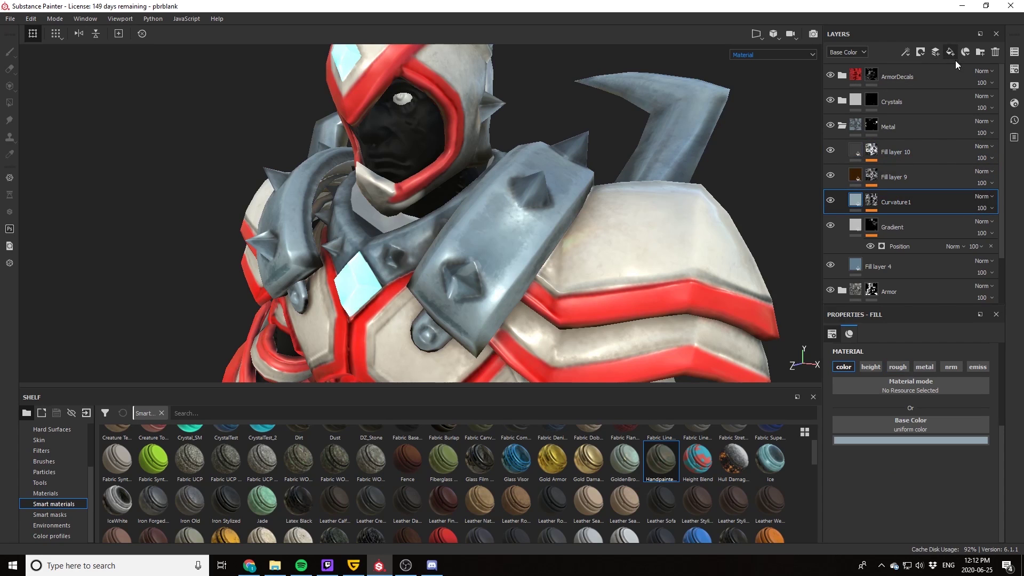
click(952, 54)
right_click(904, 203)
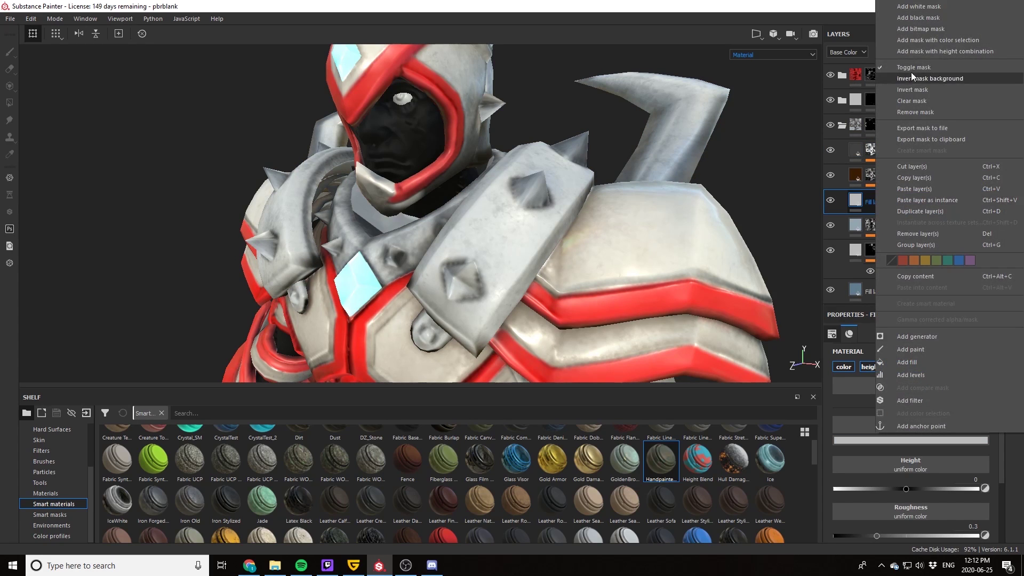
click(924, 18)
right_click(923, 197)
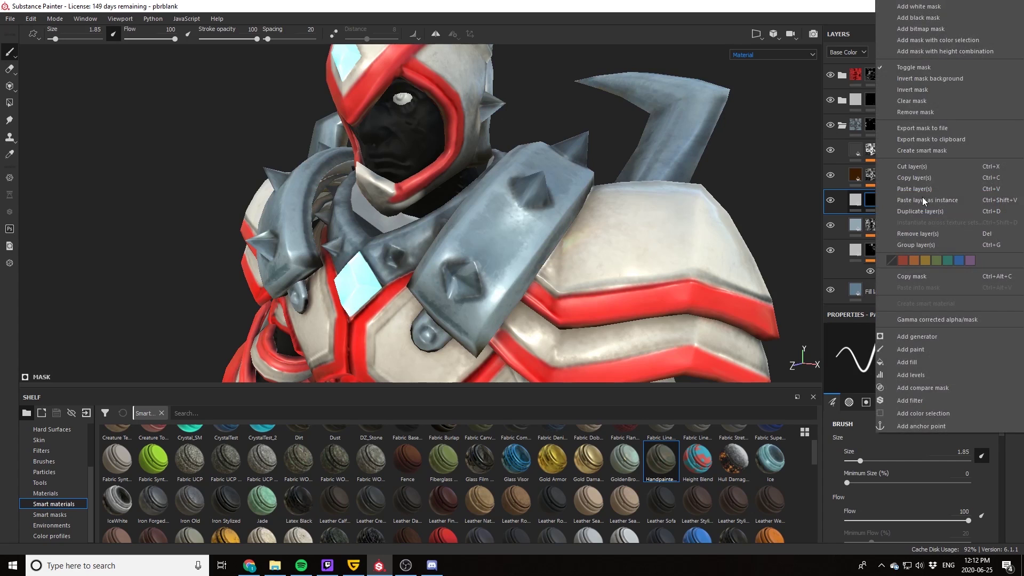
click(917, 338)
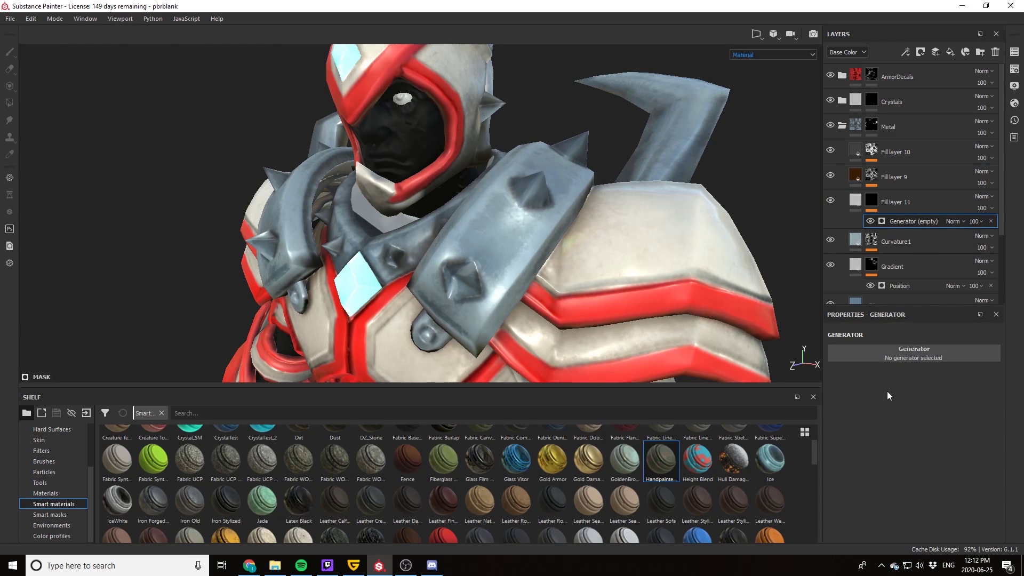
click(892, 354)
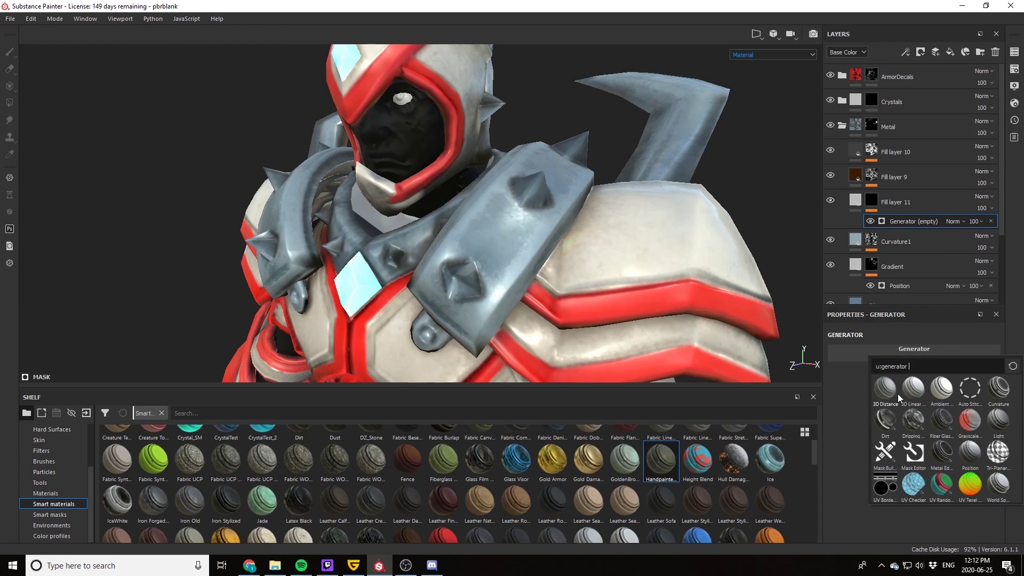
click(941, 453)
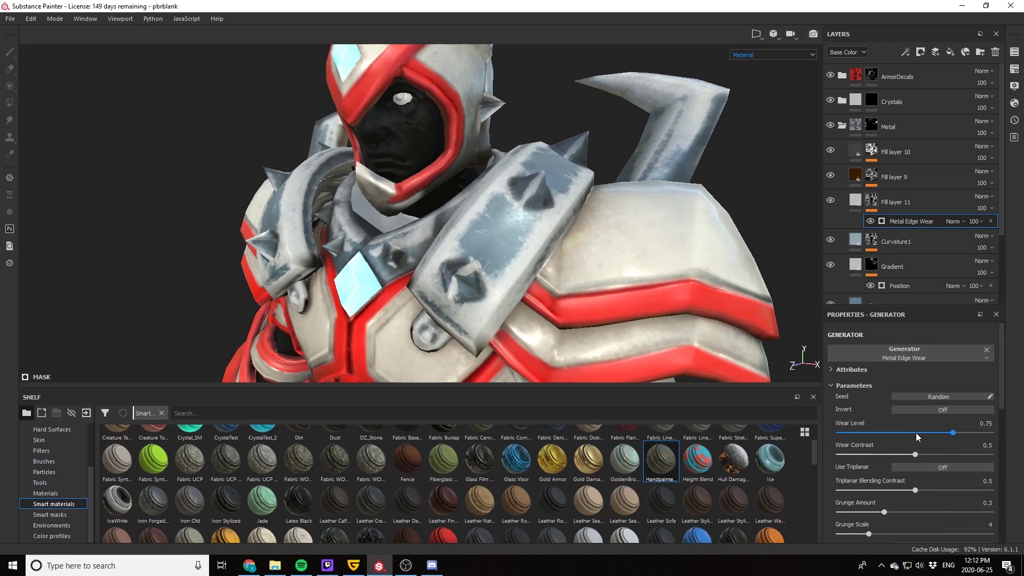
Step: Set the new edge wear's Wear Level to 0.12 and Wear Contrast to 0.02, and check the edges on the belt
drag(916, 433, 852, 434)
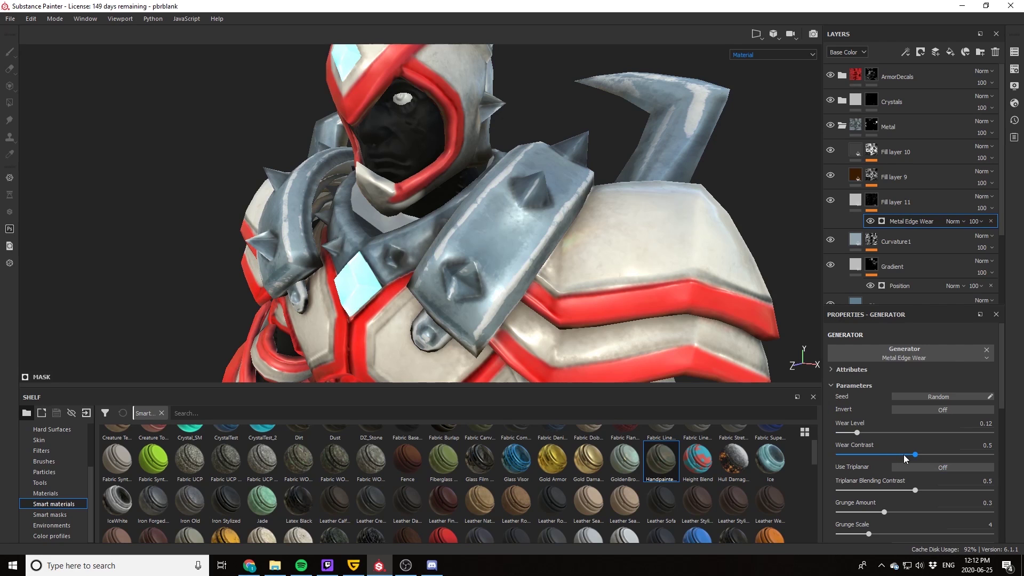
drag(903, 454, 842, 456)
scroll(591, 280, down, 5)
alt+drag(555, 281, 507, 315)
alt+middle_drag(506, 315, 467, 213)
scroll(482, 284, up, 5)
alt+middle_drag(481, 284, 439, 201)
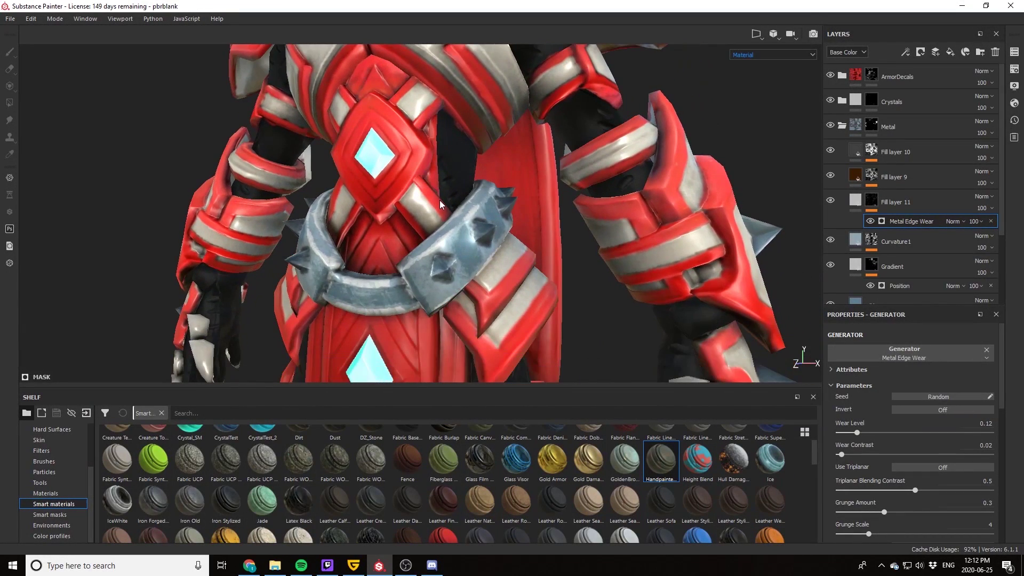
scroll(439, 200, up, 3)
alt+middle_drag(424, 160, 537, 261)
Step: Limit Fill layer 11 to the color and roughness channels and set its roughness to 0.6886
click(846, 196)
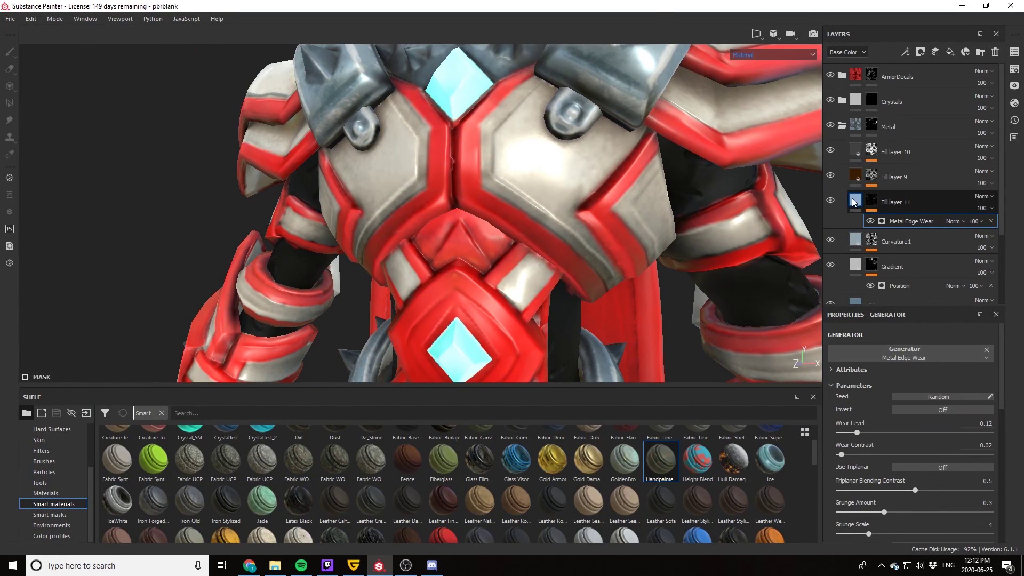
click(843, 367)
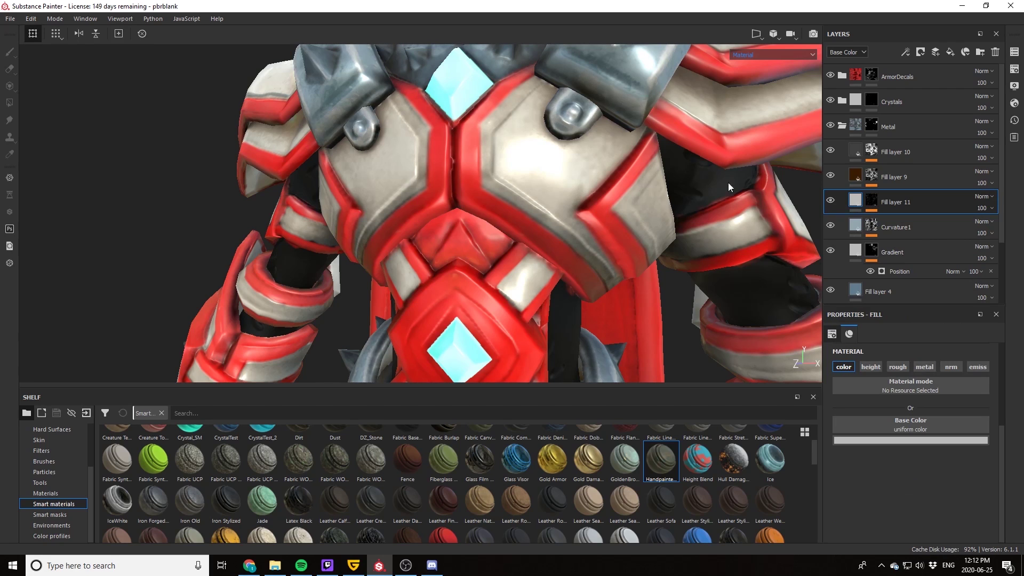
alt+drag(728, 182, 568, 198)
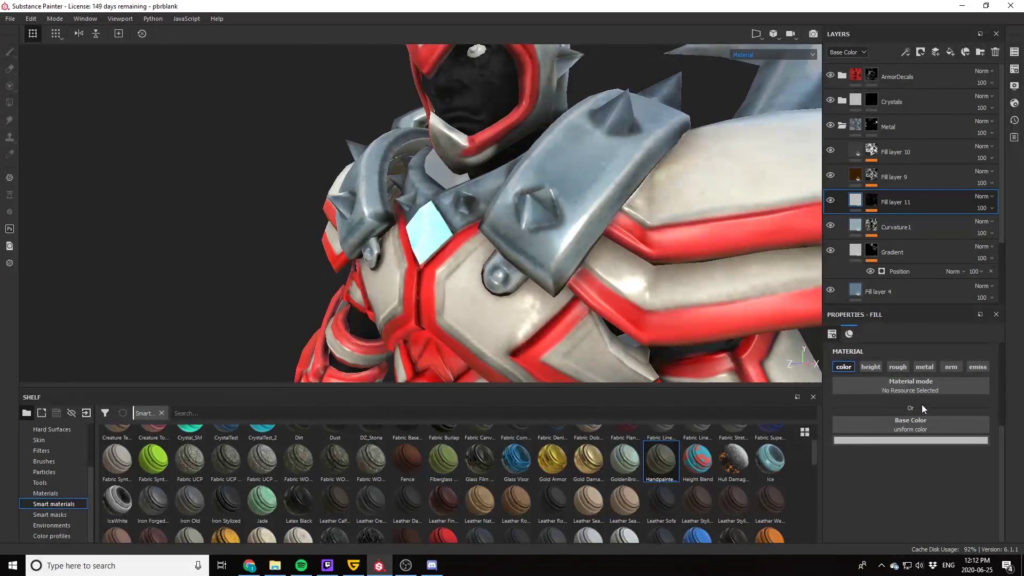
click(898, 367)
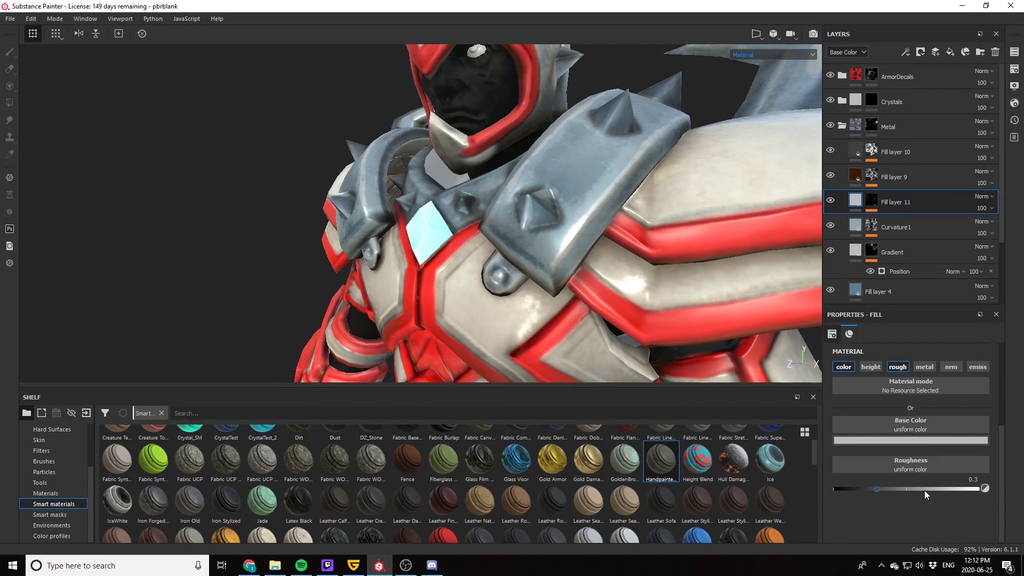
drag(924, 491, 933, 488)
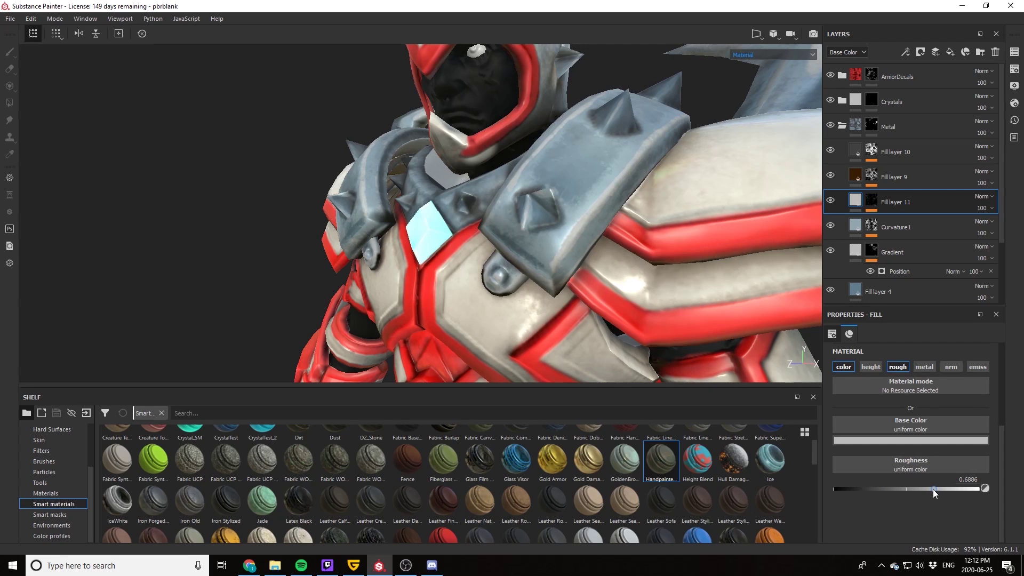
Step: Sample Fill layer 11's base color from Curvature1 and brighten it to a value of 0.628
click(908, 440)
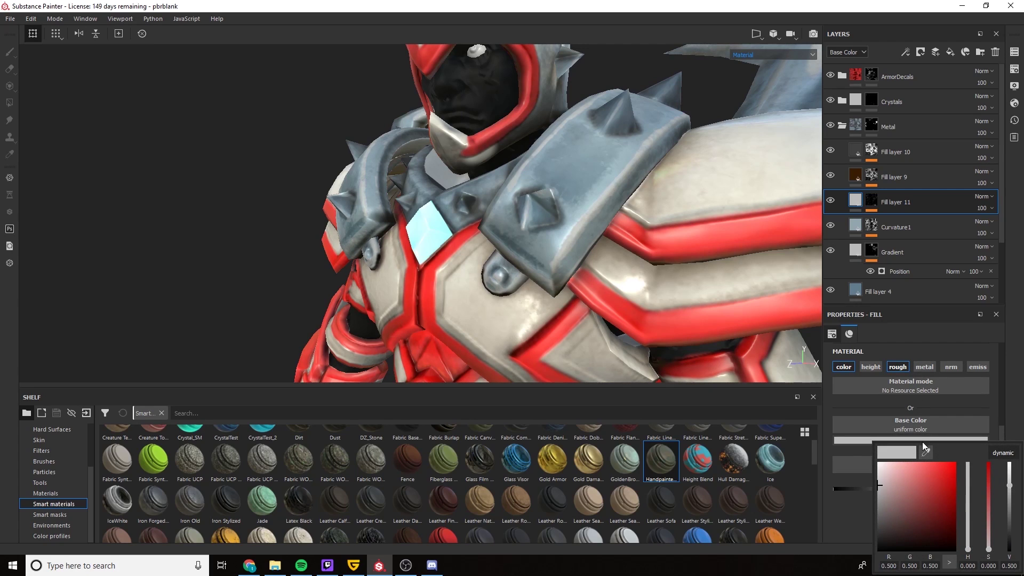
drag(925, 451, 856, 226)
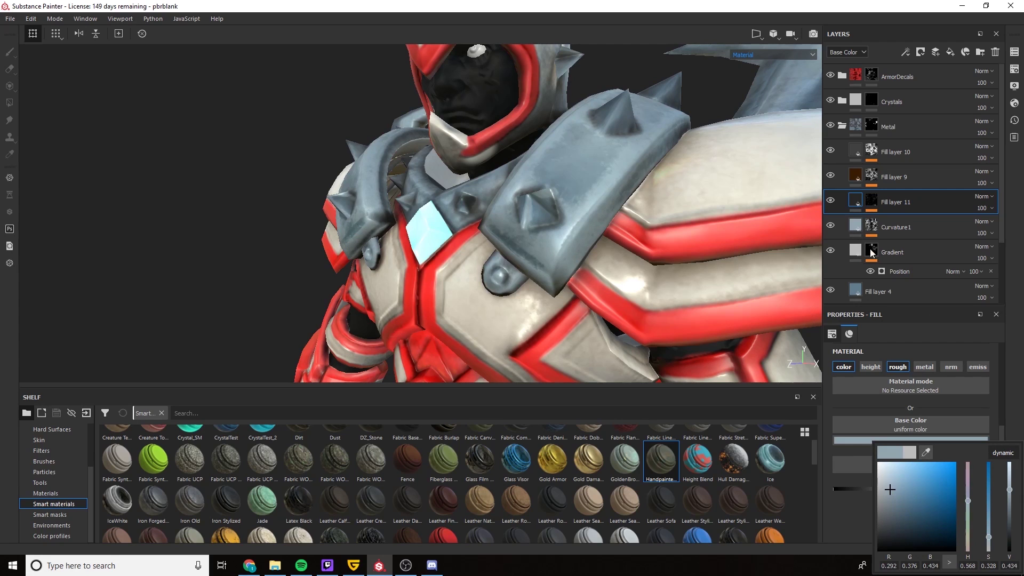
drag(1012, 489, 1015, 482)
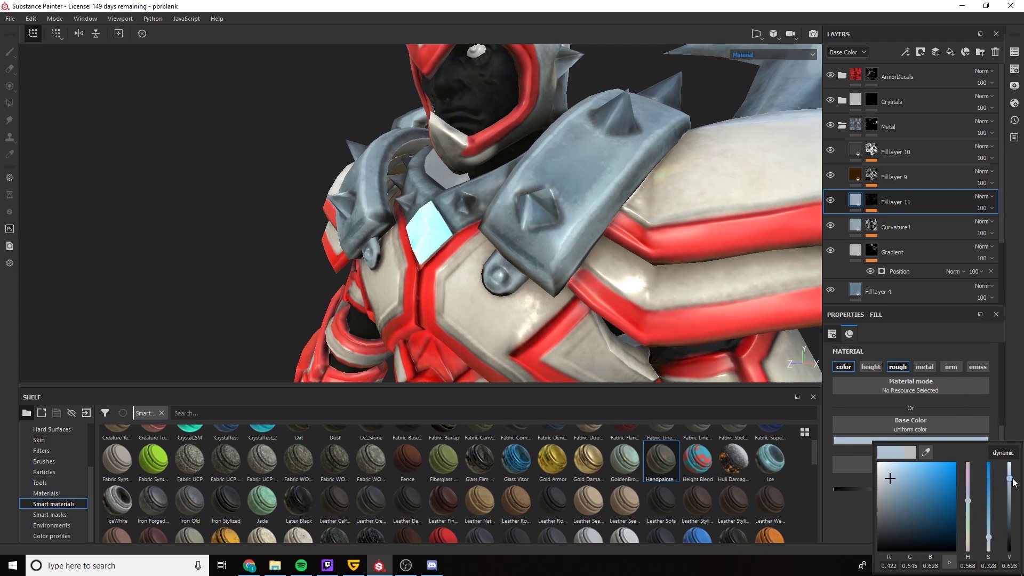
Step: Switch the display to Base Color and examine the edge highlights on the shoulder plates and the whole character
alt+right_drag(639, 215, 573, 232)
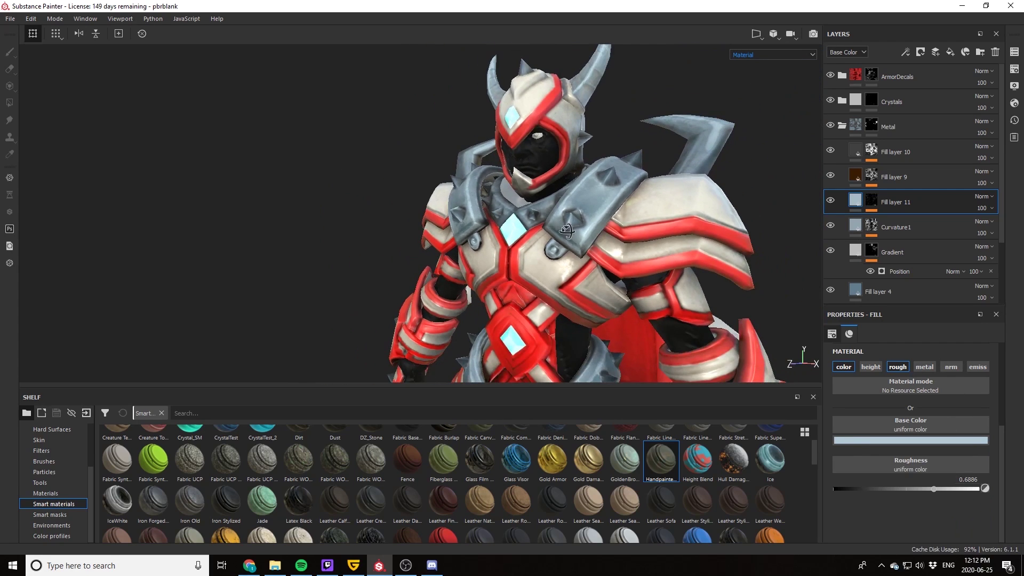
alt+drag(573, 232, 580, 209)
scroll(579, 206, up, 5)
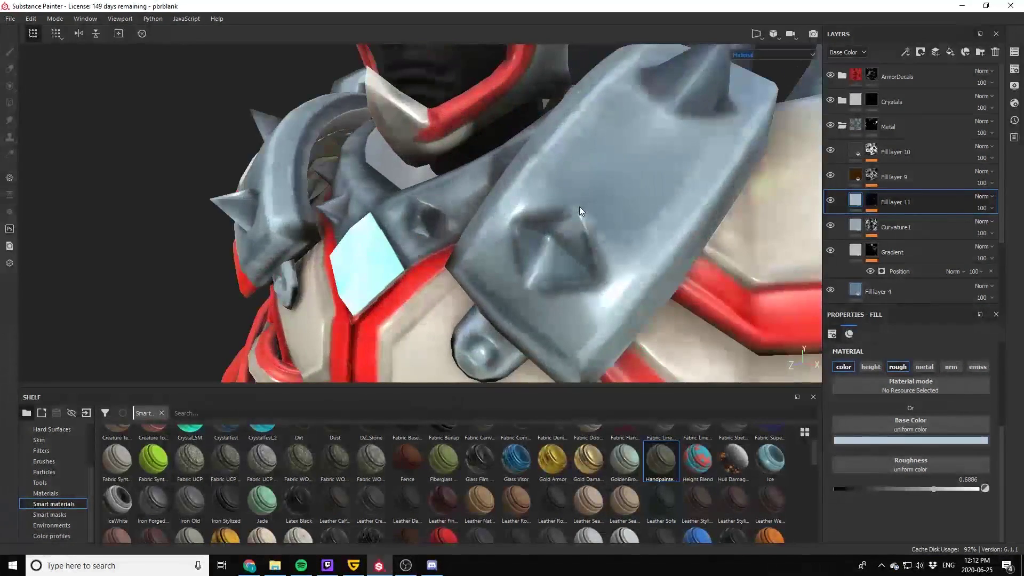
click(749, 59)
click(755, 86)
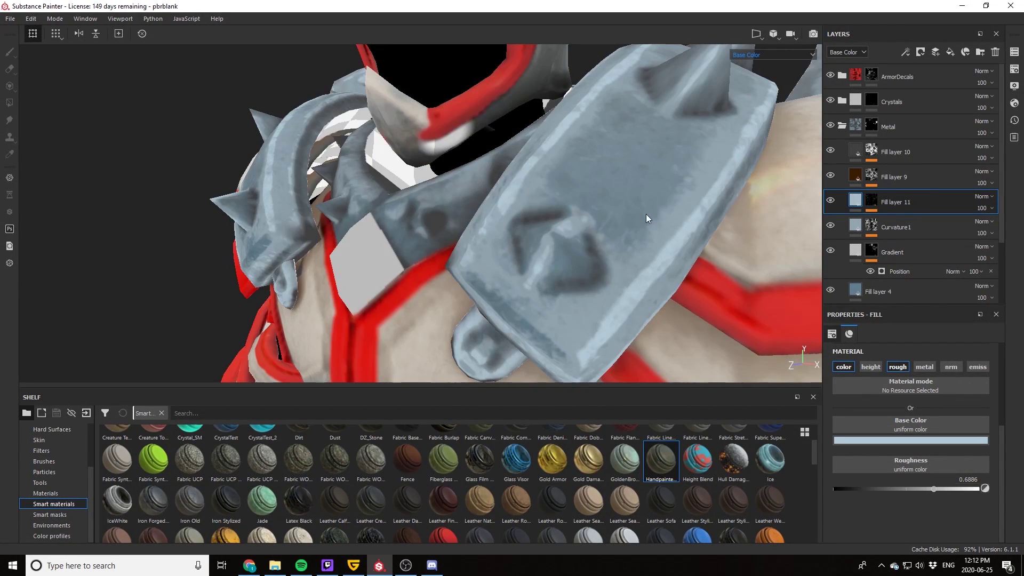
mouse_move(686, 207)
alt+mouse_down()
mouse_move(583, 186)
mouse_move(686, 206)
alt+mouse_up()
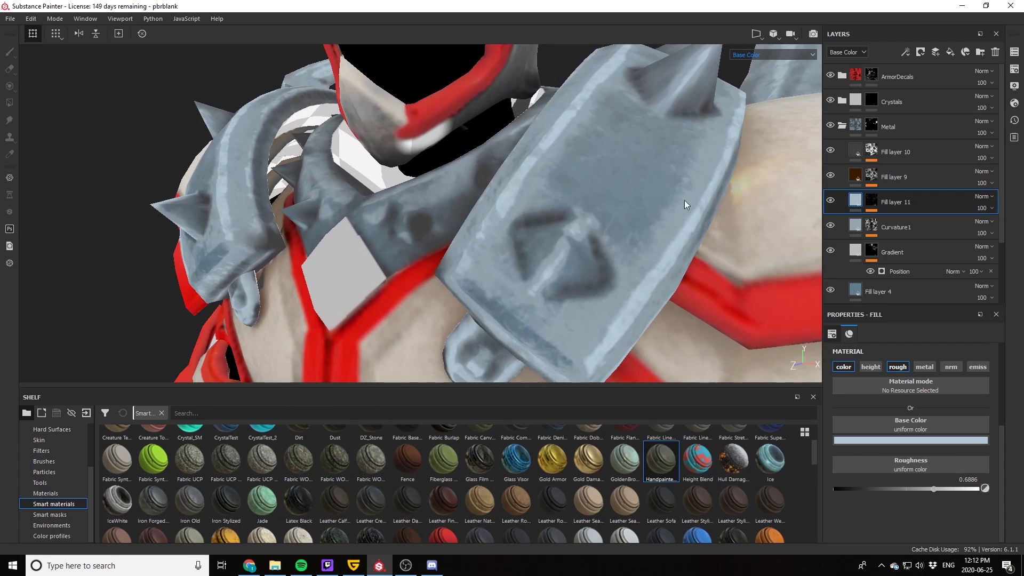
scroll(597, 213, down, 5)
scroll(597, 213, down, 4)
alt+middle_drag(573, 246, 553, 156)
scroll(564, 226, down, 5)
scroll(554, 160, up, 2)
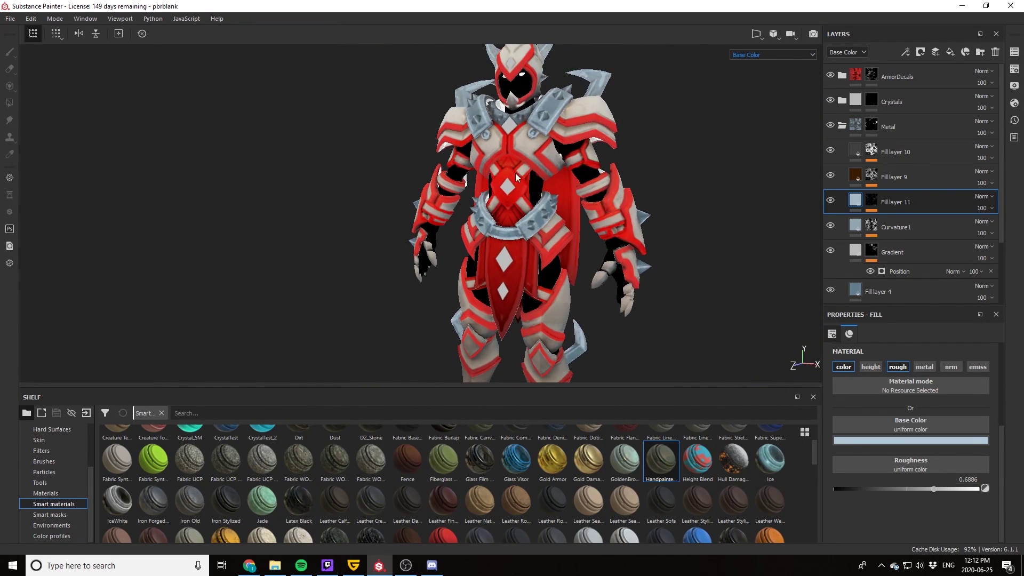
Step: Examine the metal's base color and edge highlights on the belt, collar and shoulder plates
alt+drag(515, 176, 533, 181)
scroll(508, 207, up, 5)
alt+drag(479, 262, 508, 189)
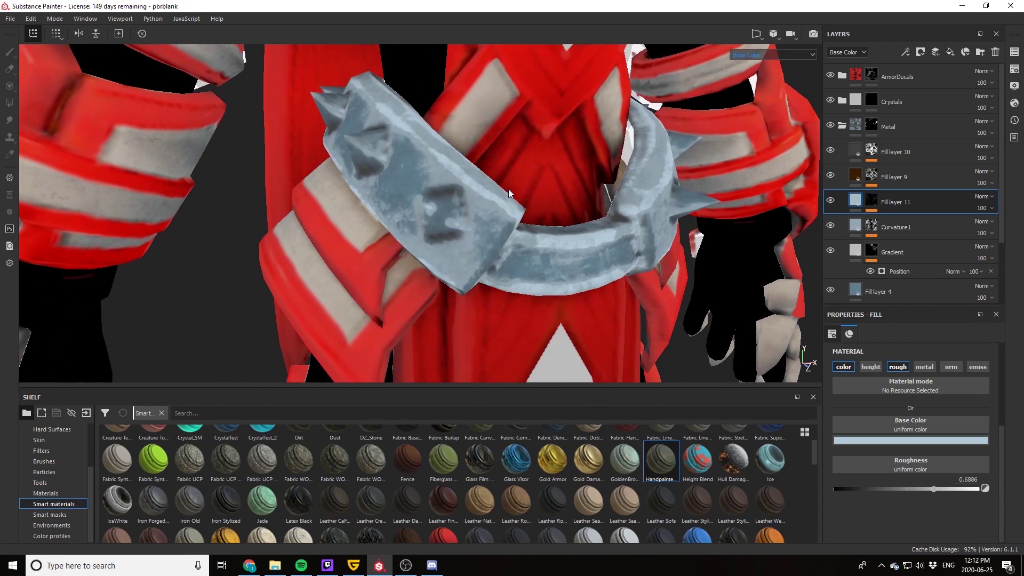
scroll(544, 213, up, 4)
scroll(410, 203, down, 10)
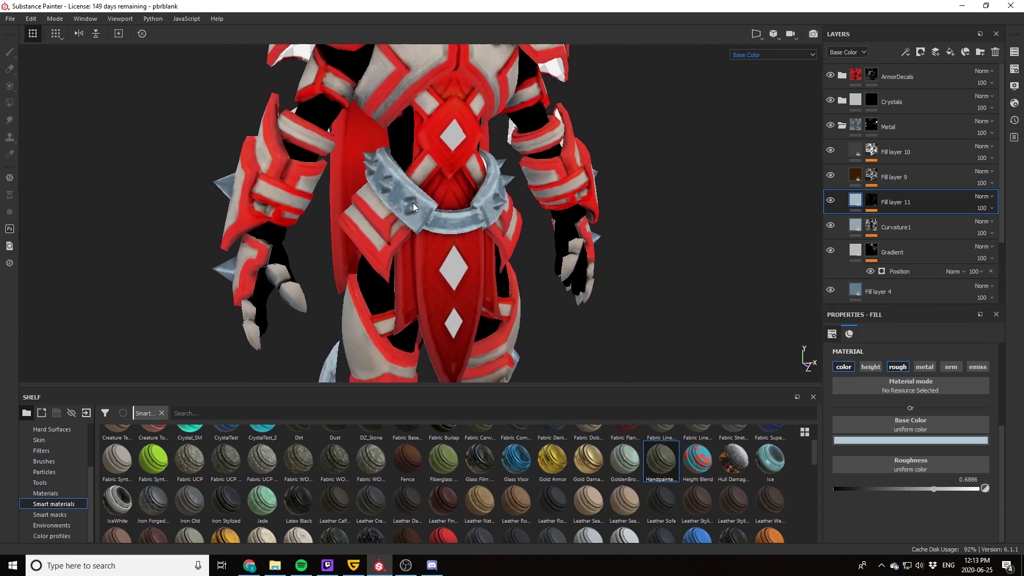
scroll(492, 158, up, 5)
alt+drag(492, 158, 533, 250)
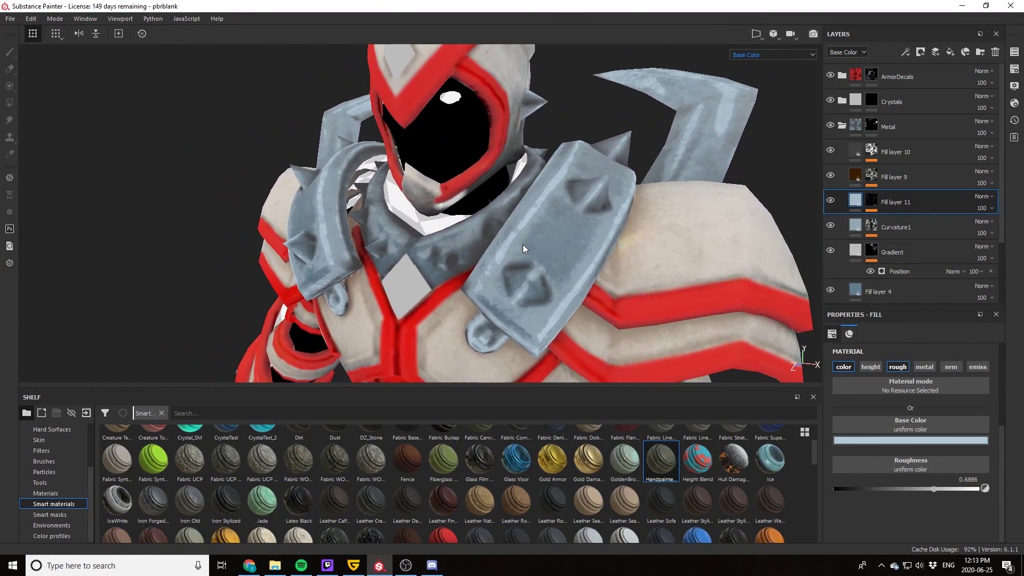
scroll(524, 246, down, 2)
Step: Rename Fill layer 11 as Curvature2, check Fill layer 9's effect by toggling its visibility, and rename it as AO
double_click(895, 200)
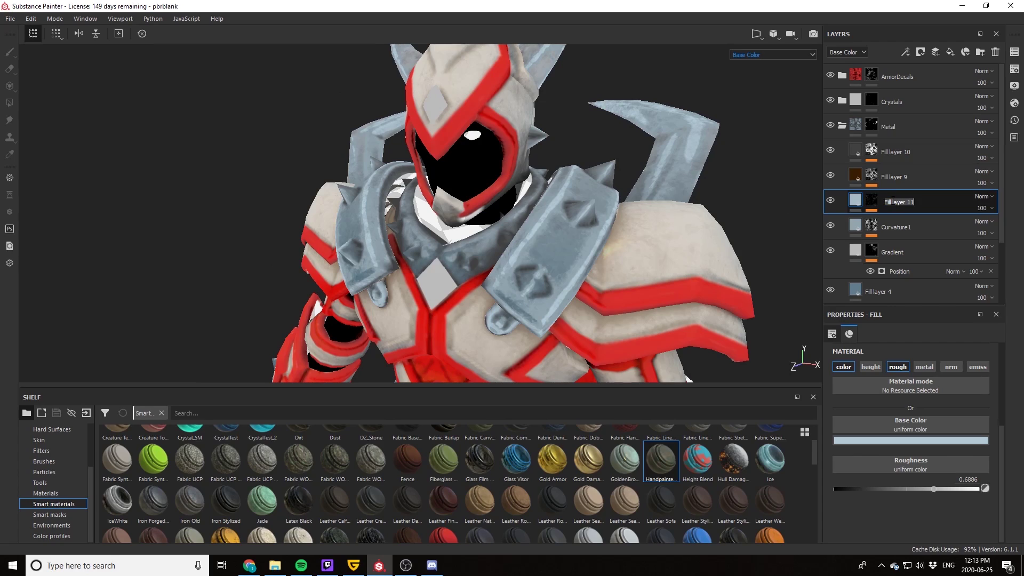
text(Curvature2)
click(830, 177)
click(830, 179)
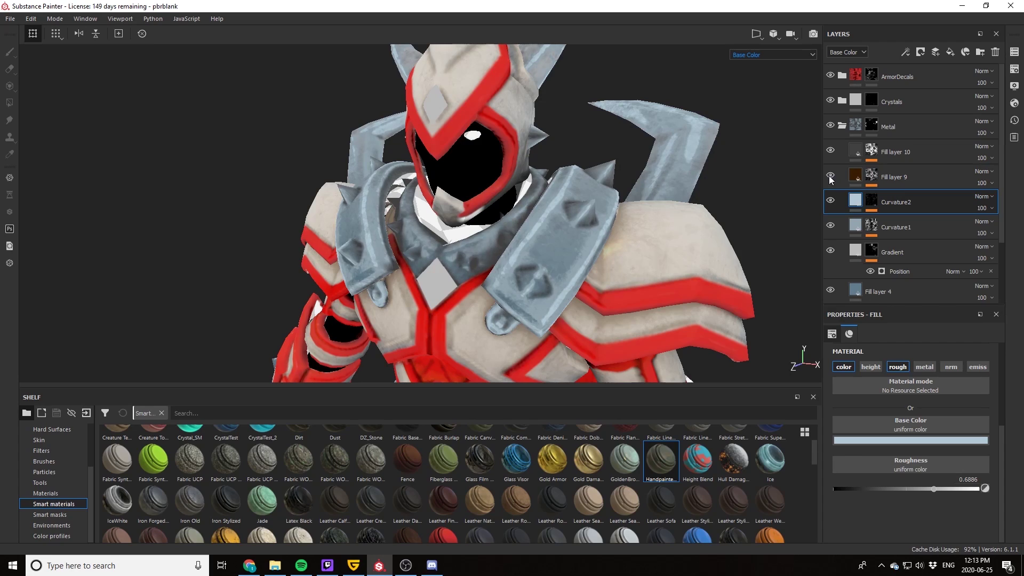
double_click(894, 177)
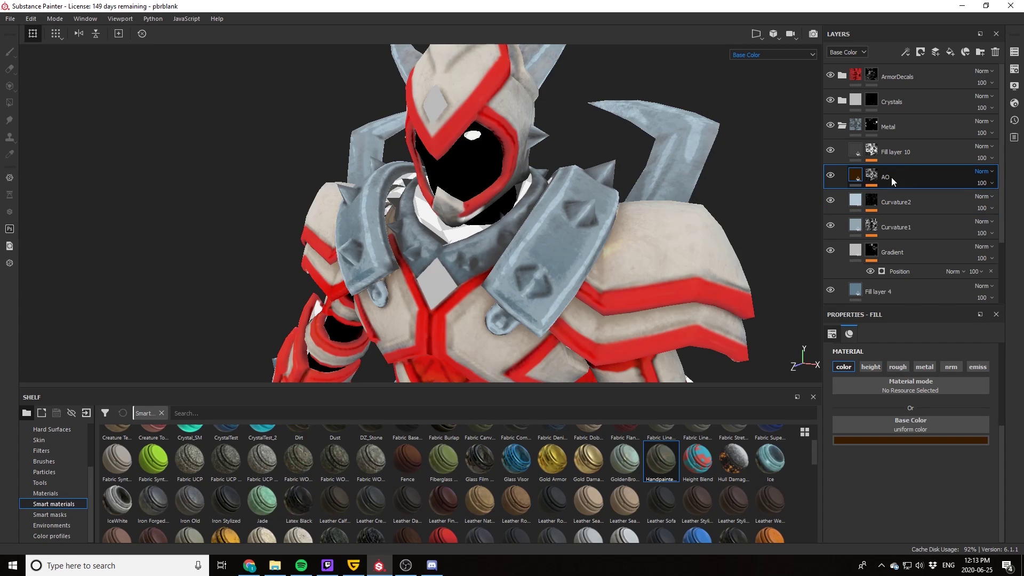
Step: Toggle Fill layer 10's visibility to check its effect and try a dark red base color (RGB 0.054, 0.002, 0.002) on it
click(830, 150)
click(830, 151)
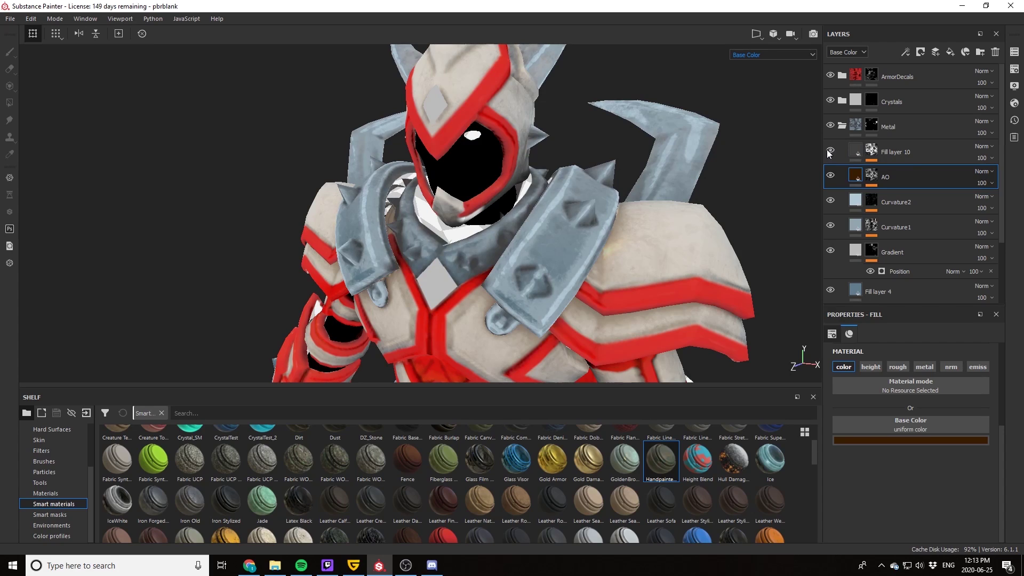
click(853, 154)
click(905, 439)
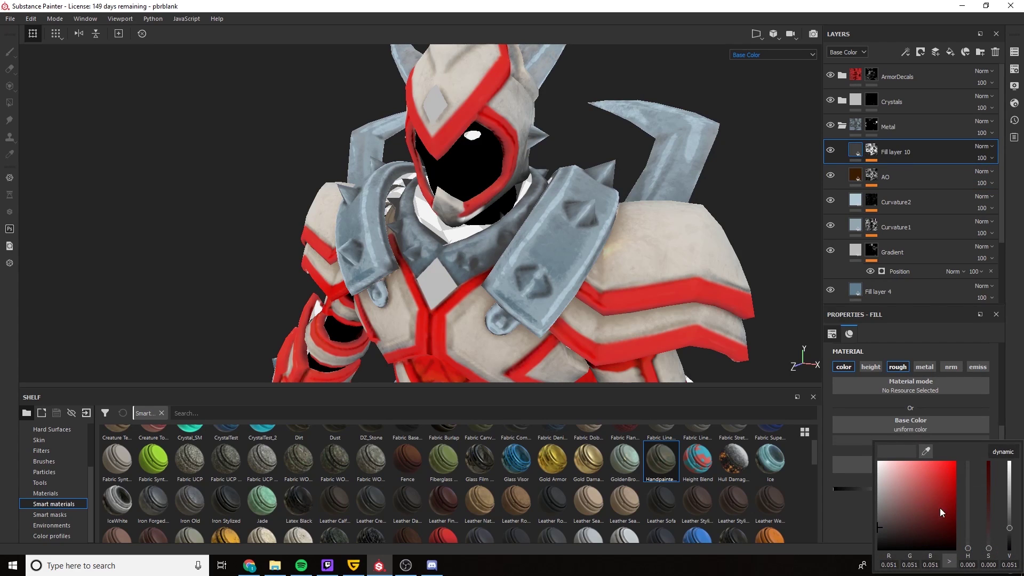
click(901, 530)
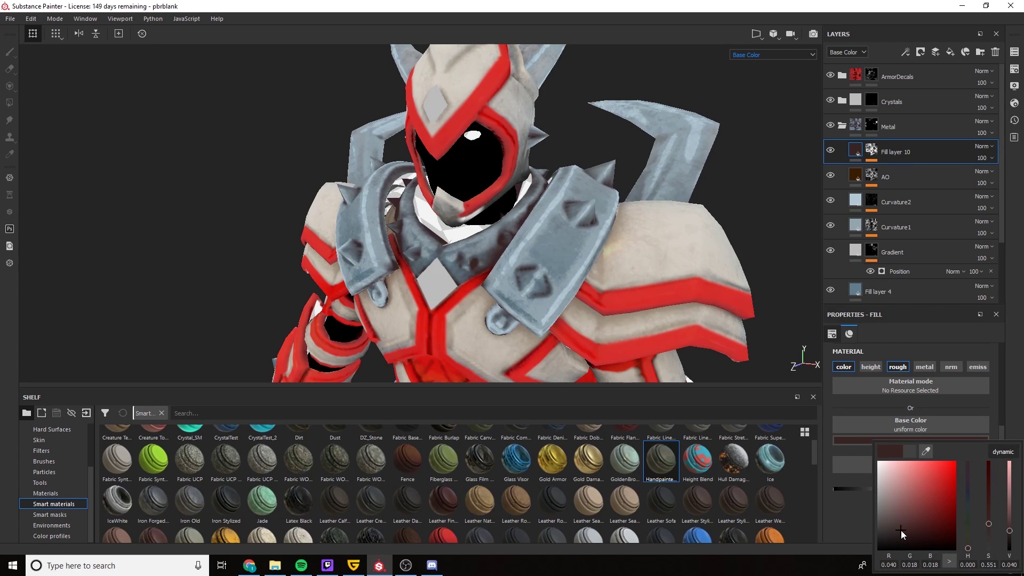
drag(901, 530, 942, 524)
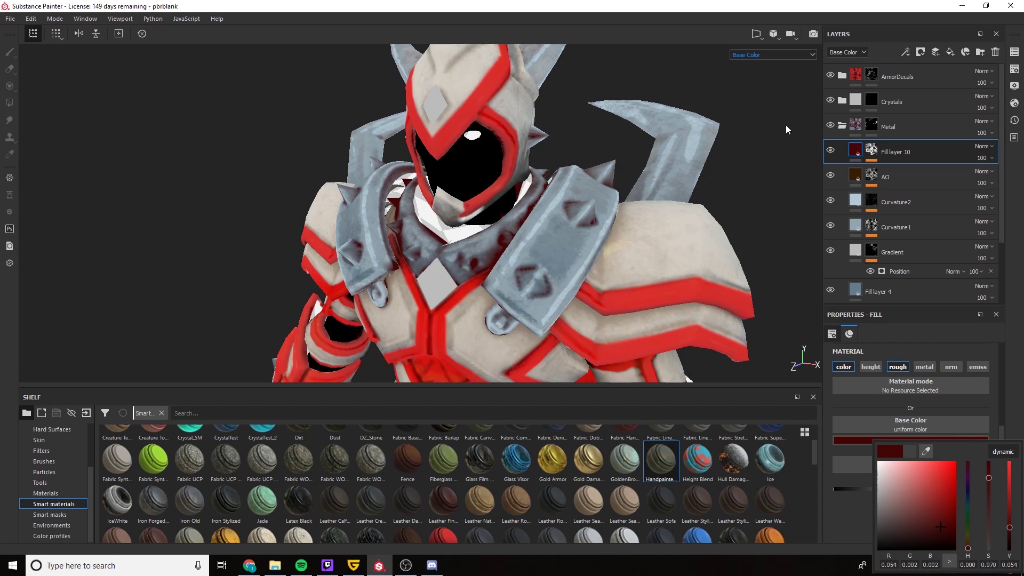
Step: Return the display to Material, set Fill layer 10's base color to dark brownish grey (RGB 0.047, 0.039, 0.039), and inspect the shoulder plates
click(760, 69)
click(763, 54)
click(747, 66)
scroll(597, 229, down, 5)
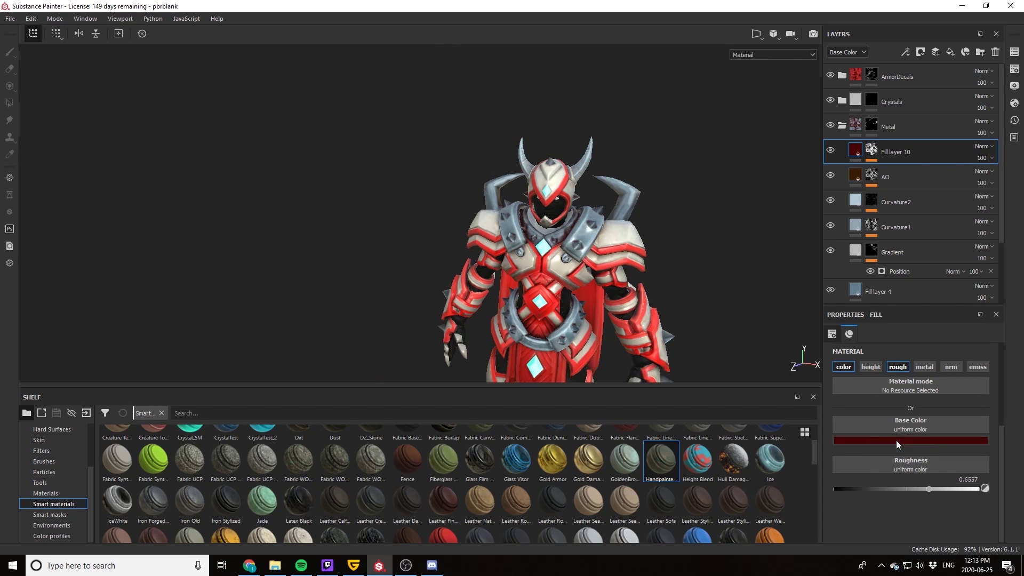
click(896, 440)
drag(895, 516, 884, 533)
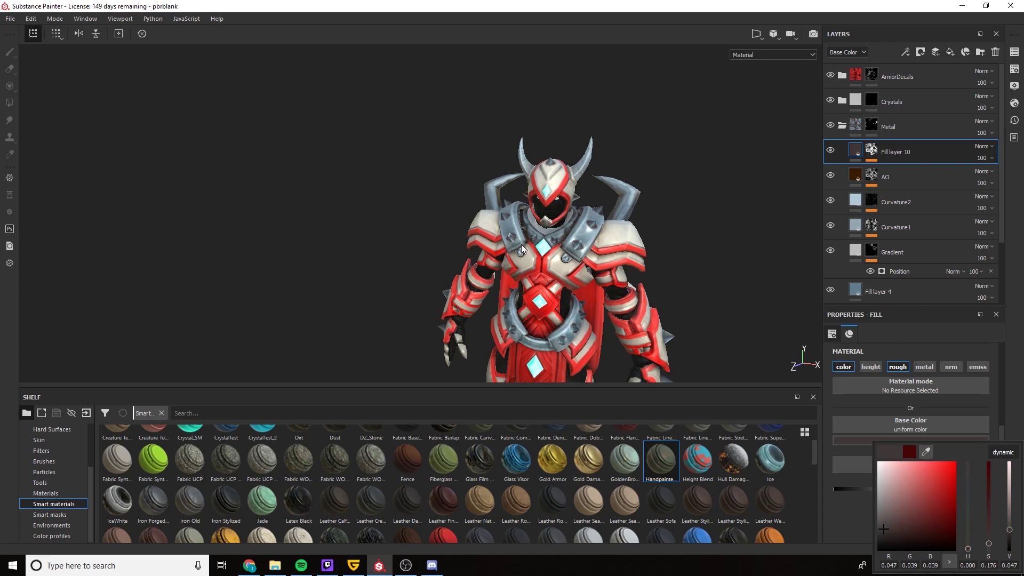
scroll(568, 232, up, 5)
alt+drag(650, 233, 535, 231)
alt+middle_drag(535, 231, 511, 213)
alt+drag(511, 212, 547, 202)
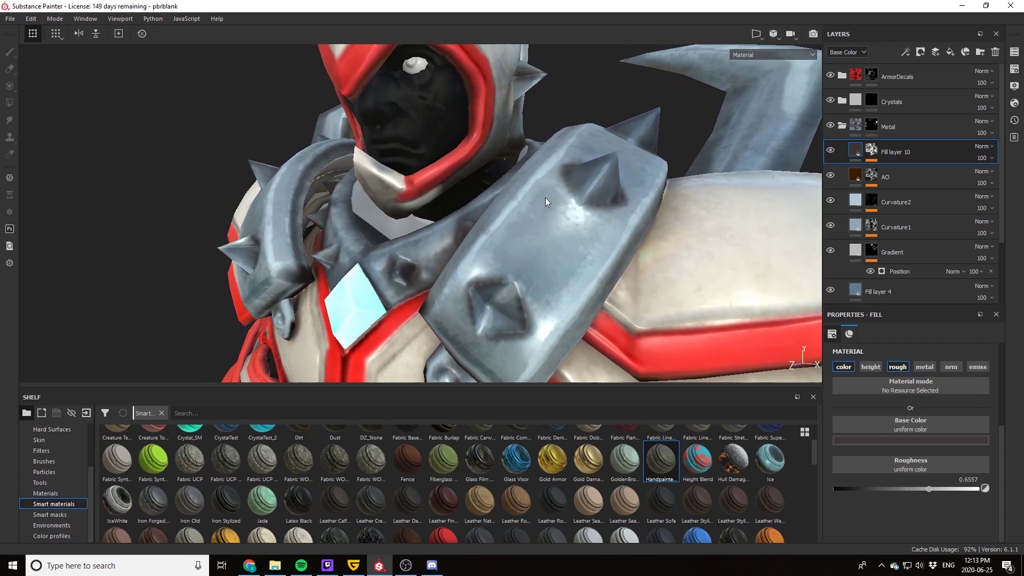
Step: Add a fill layer above Fill layer 10 in the Metal folder, limited to the color channel, with Soft light blending
click(950, 52)
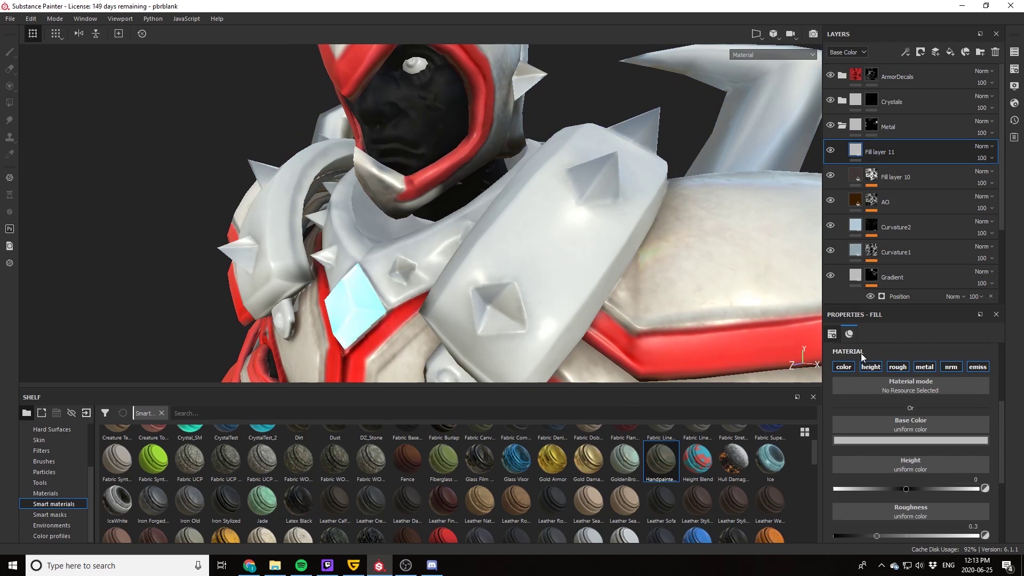
click(846, 368)
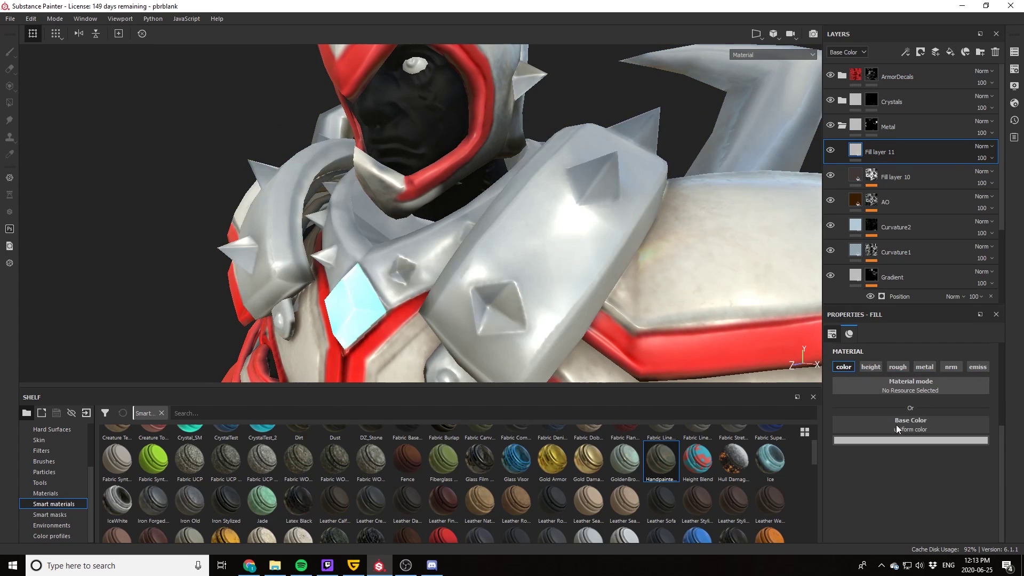
click(982, 146)
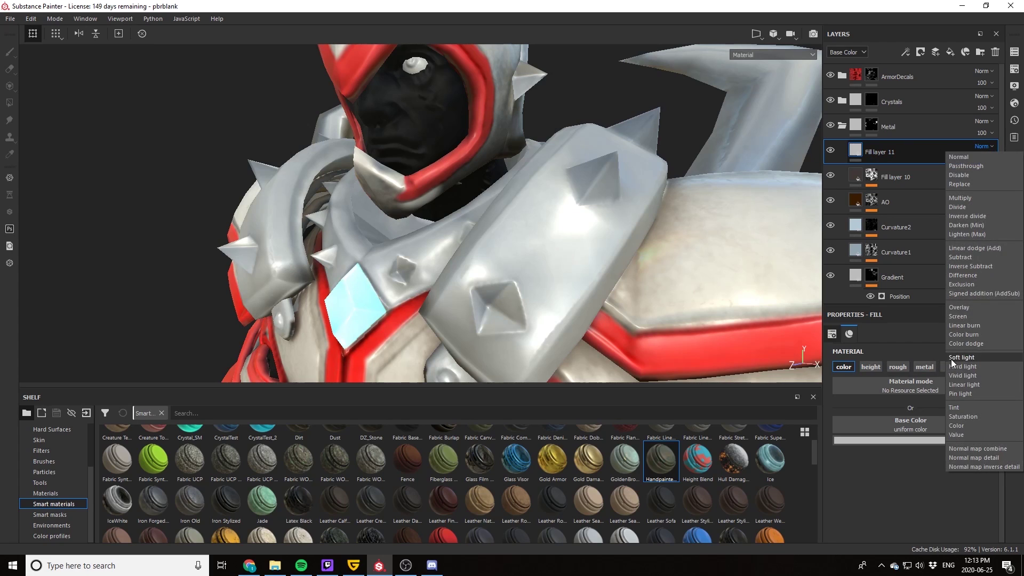
click(960, 361)
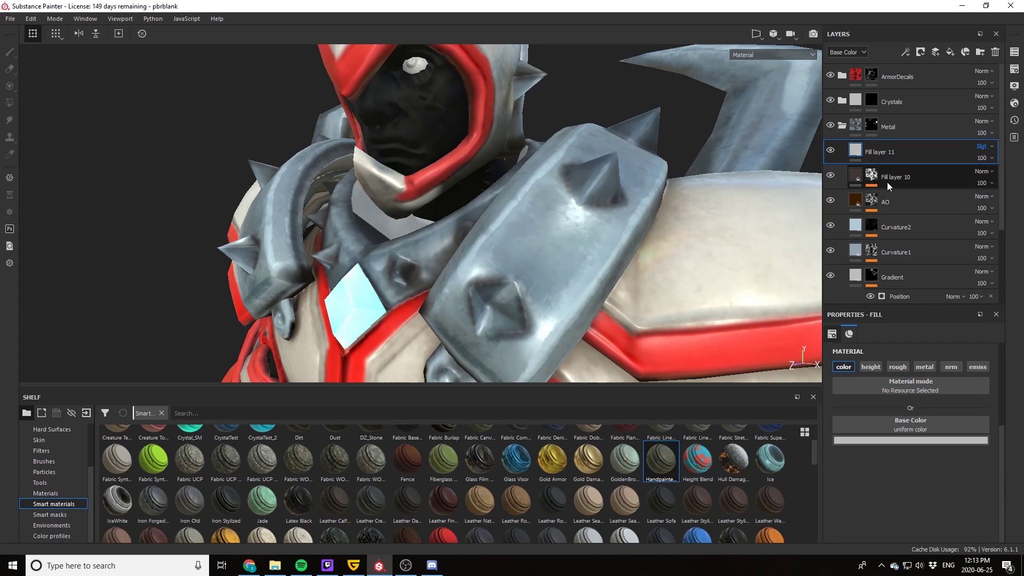
Step: Add a Baked Lighting Stylized filter to the new Fill layer 11 and toggle the filter to compare its effect
right_click(887, 155)
click(908, 400)
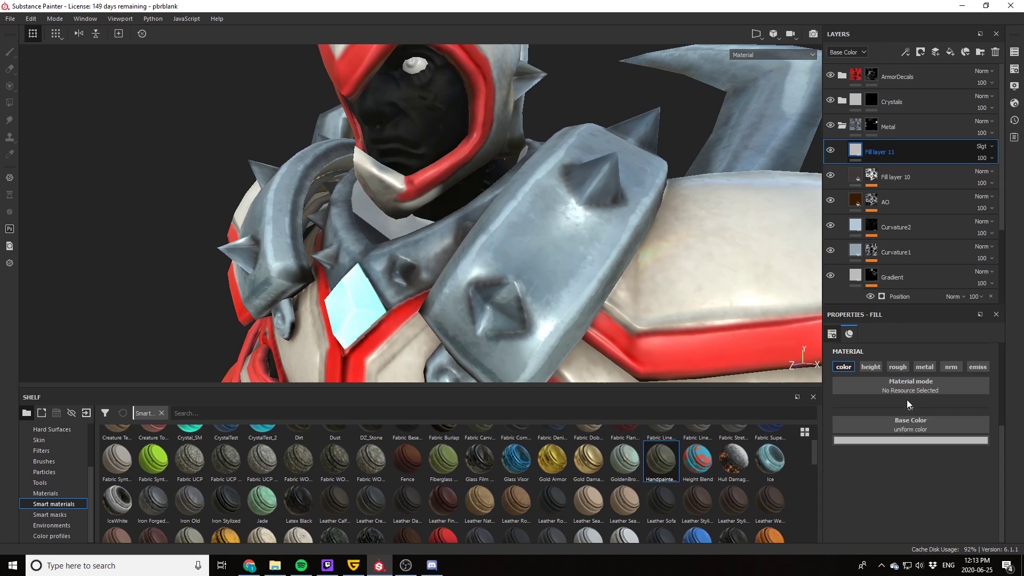
click(877, 367)
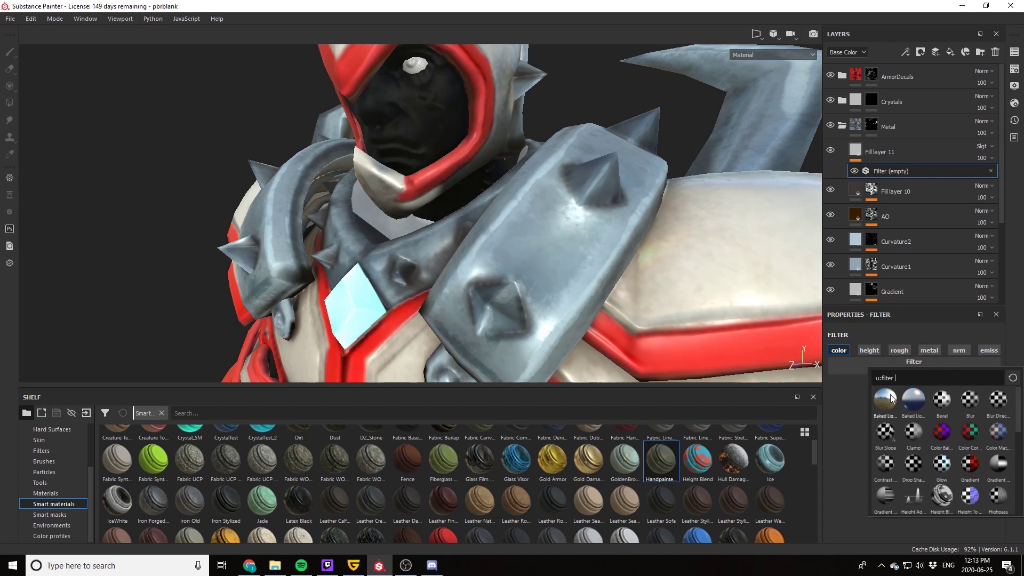
click(894, 394)
scroll(629, 277, down, 5)
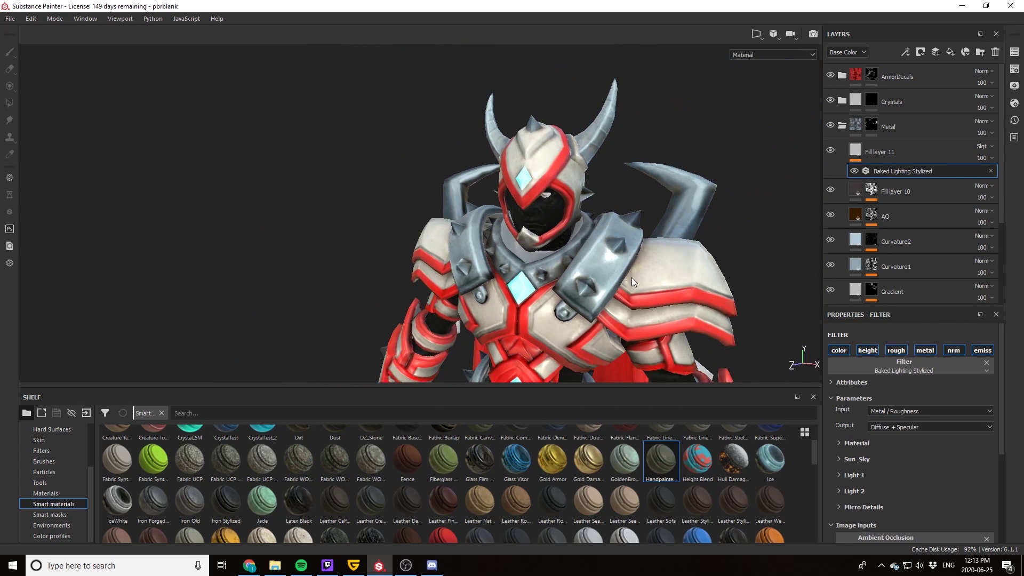
click(854, 171)
click(854, 171)
alt+middle_drag(717, 269, 692, 247)
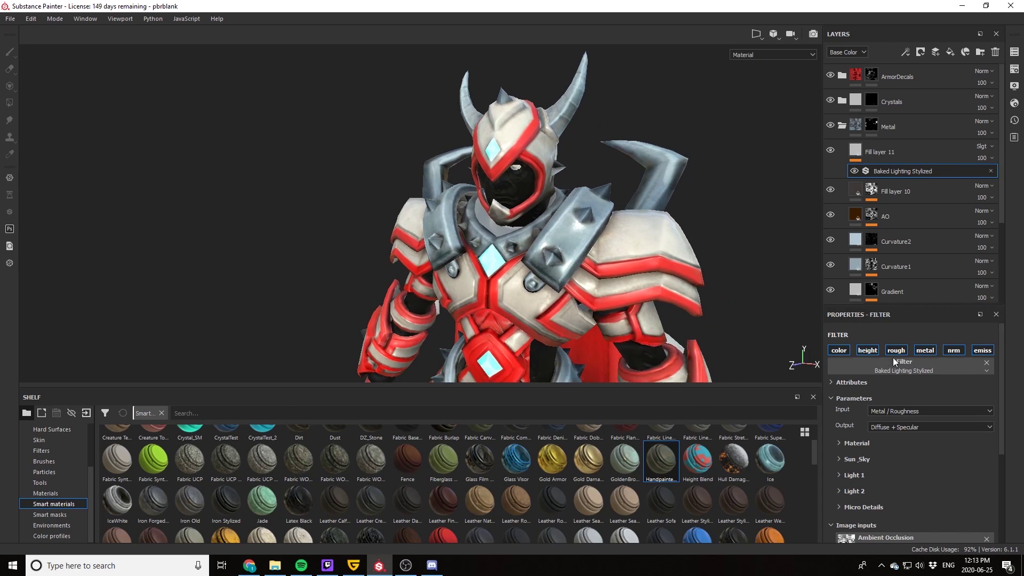
Step: Set the lighting filter's Sun Color to a warm yellow (RGB 0.928, 0.809, 0.505)
click(842, 460)
scroll(863, 447, down, 2)
click(929, 503)
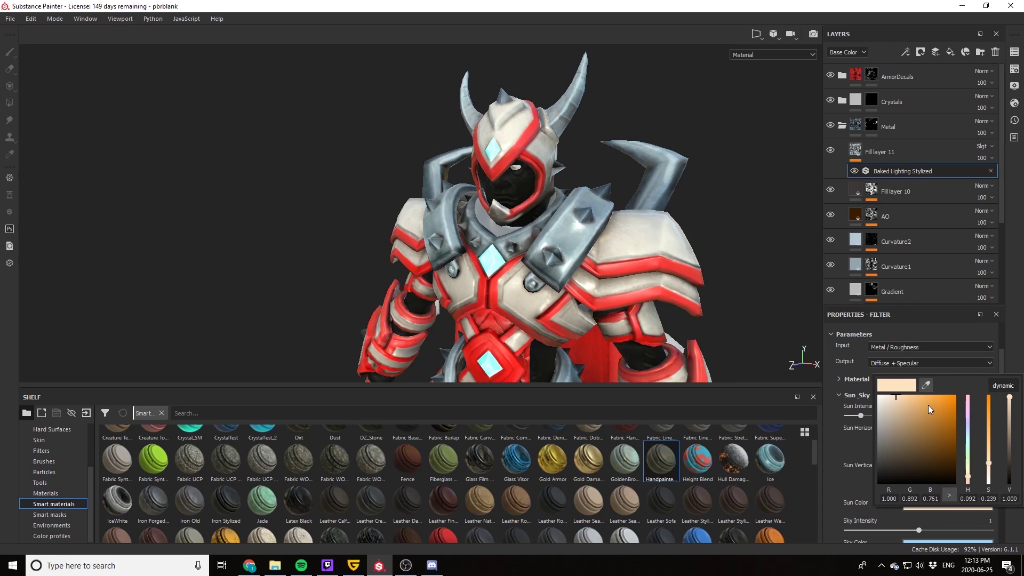
drag(928, 409, 914, 401)
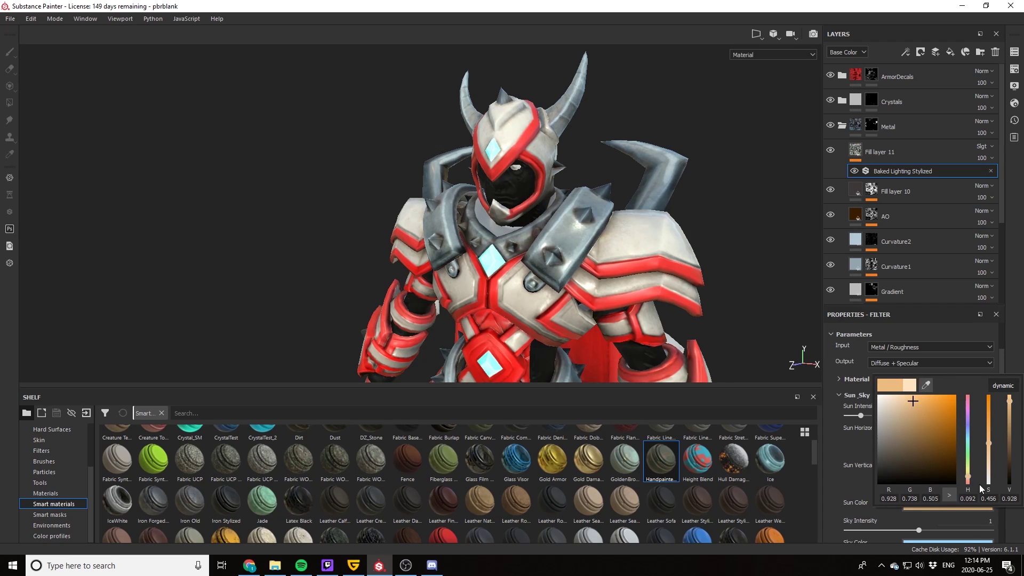
mouse_move(968, 476)
mouse_down()
mouse_move(969, 415)
mouse_move(969, 477)
mouse_up()
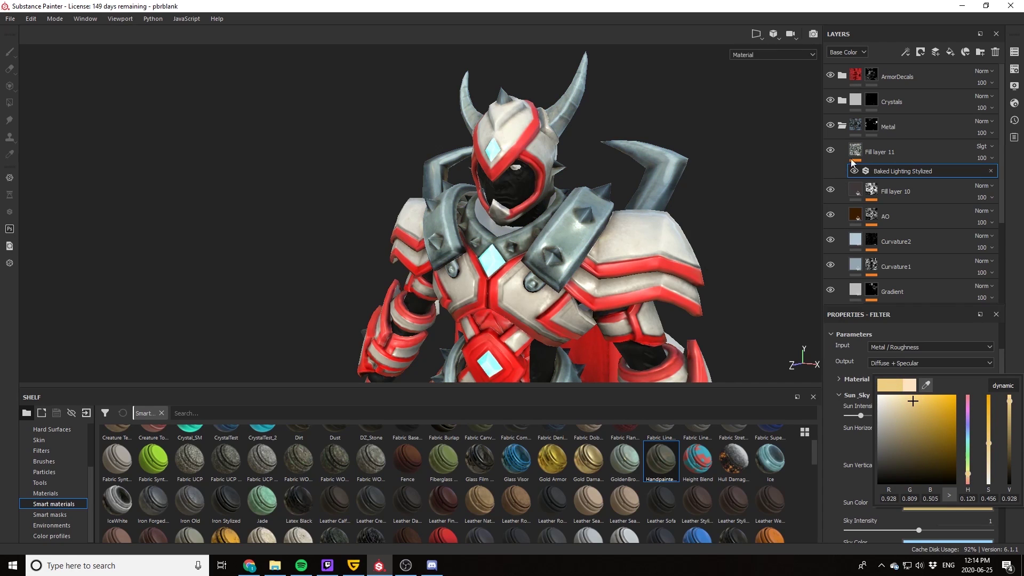
Step: Lower Fill layer 11's opacity to 75 and check the metal on the character from the front
click(981, 158)
click(1000, 177)
drag(1001, 177, 1010, 178)
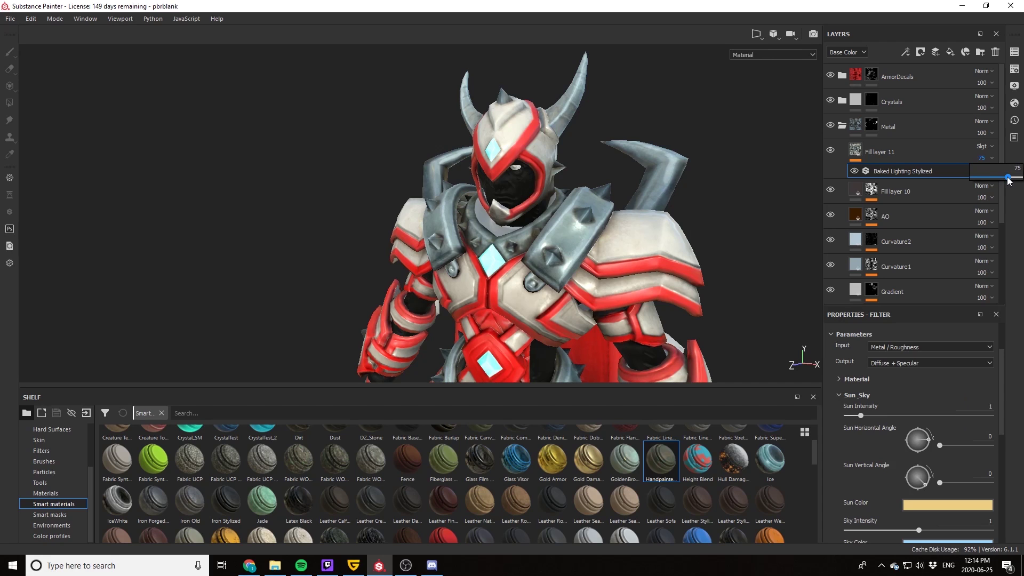
scroll(594, 213, down, 5)
alt+drag(594, 213, 628, 253)
scroll(628, 253, up, 5)
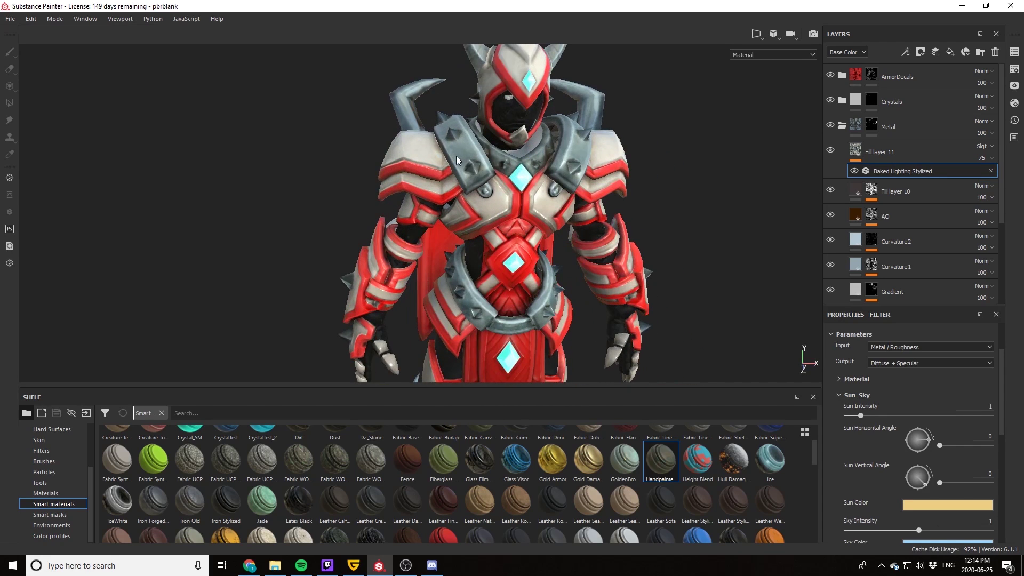
Step: Rename the new Fill layer 11 as Lighting and collapse the Metal folder
double_click(882, 153)
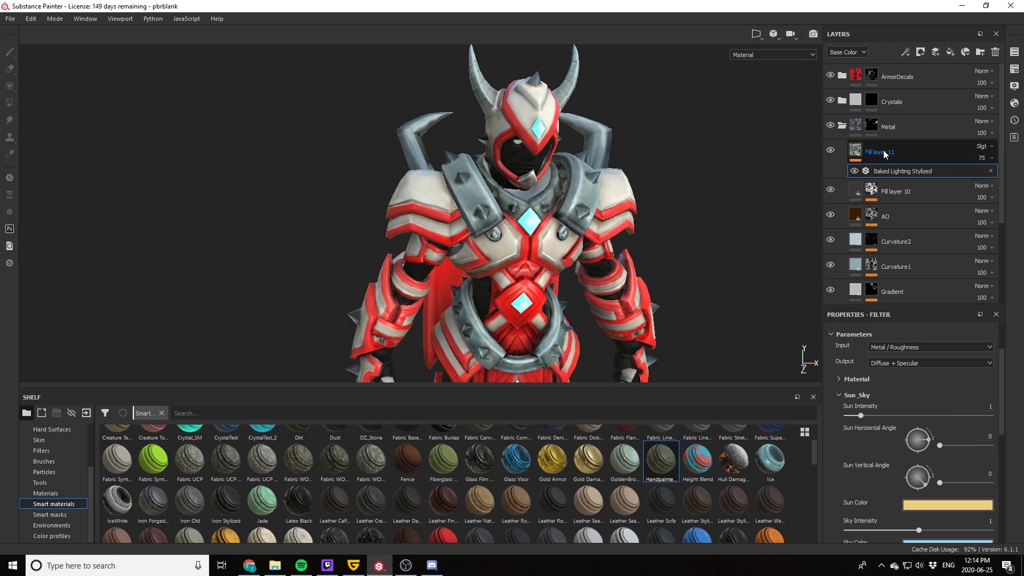
text(Lighting)
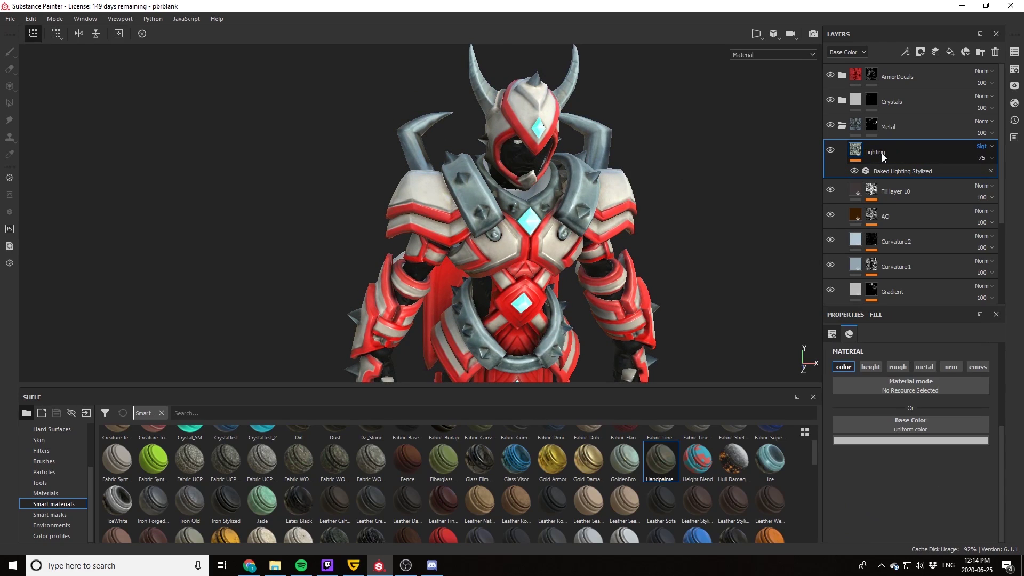
key(Return)
click(843, 127)
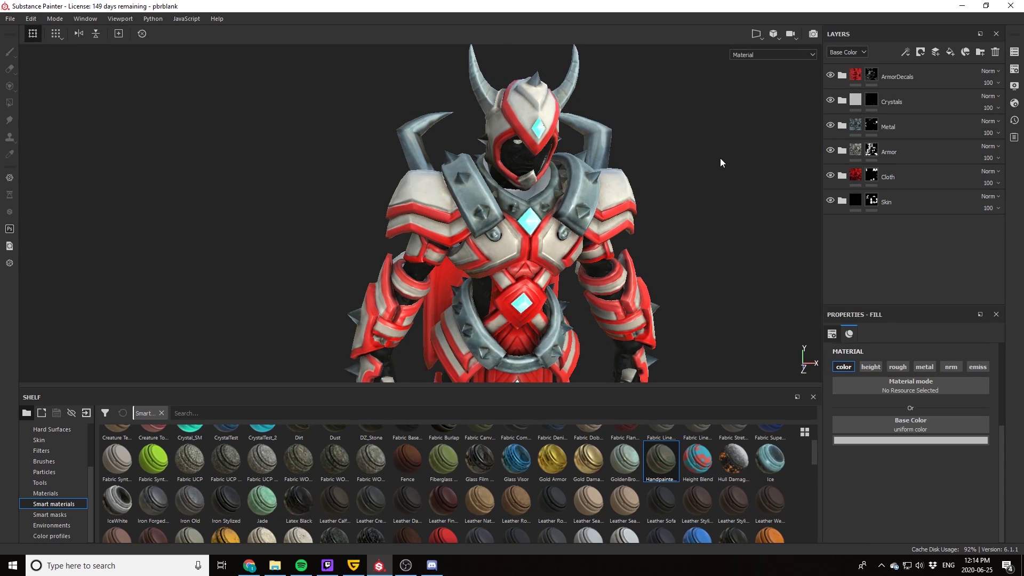
Step: Switch the display to Base Color and examine the finished metal on the horns, shoulders, back, legs and belt
scroll(693, 213, down, 5)
click(746, 55)
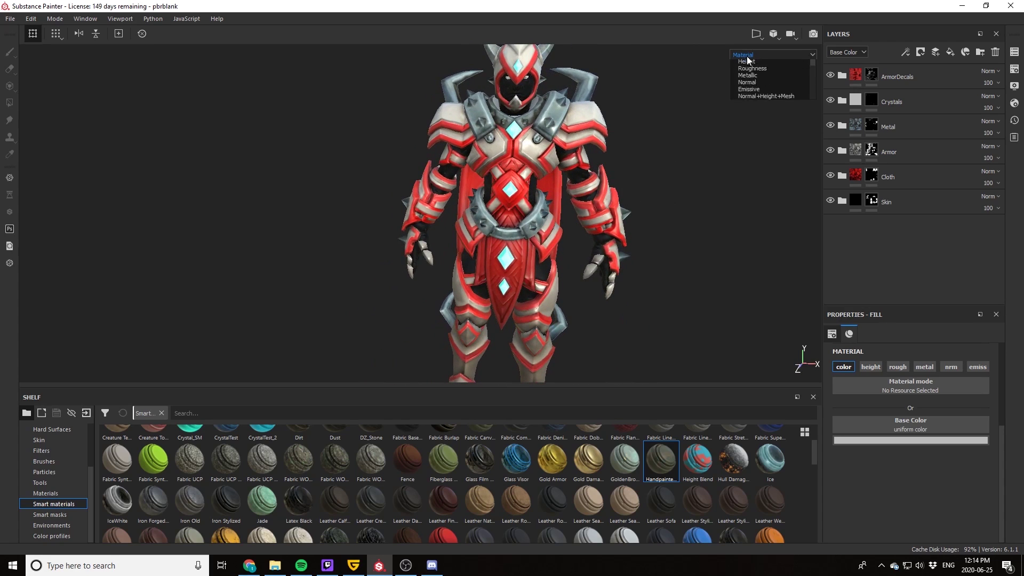
click(739, 88)
alt+drag(631, 159, 573, 176)
alt+middle_drag(574, 176, 574, 209)
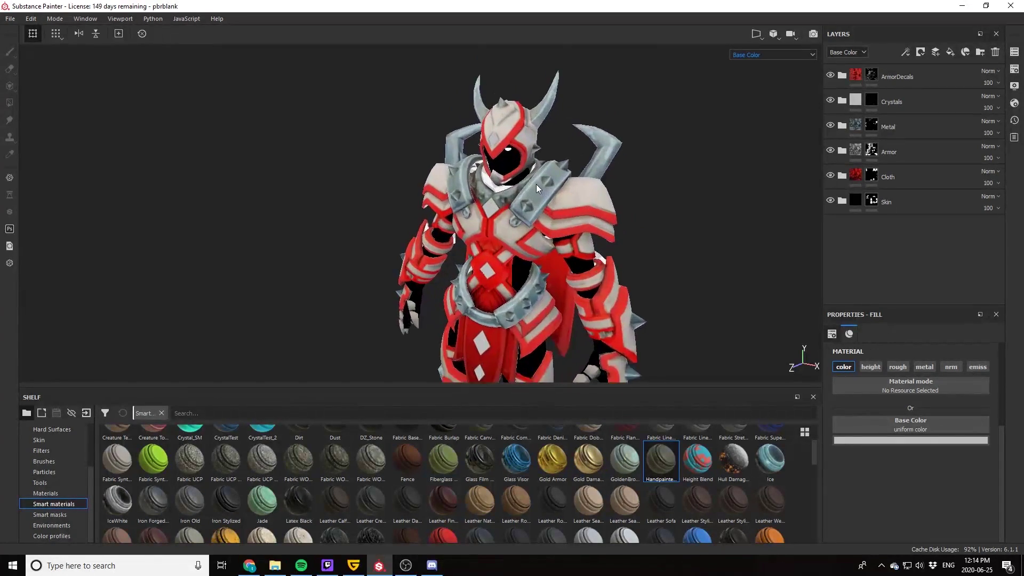
scroll(574, 208, up, 4)
alt+drag(555, 193, 509, 284)
scroll(518, 241, up, 4)
alt+drag(514, 244, 395, 242)
alt+drag(603, 242, 384, 232)
alt+middle_drag(536, 229, 427, 153)
scroll(439, 201, down, 6)
alt+middle_drag(499, 248, 497, 11)
alt+drag(448, 187, 498, 121)
alt+middle_drag(480, 59, 471, 141)
alt+drag(471, 141, 736, 165)
scroll(551, 196, up, 5)
alt+middle_drag(277, 160, 524, 128)
scroll(527, 269, up, 6)
alt+drag(527, 270, 540, 263)
scroll(540, 262, down, 8)
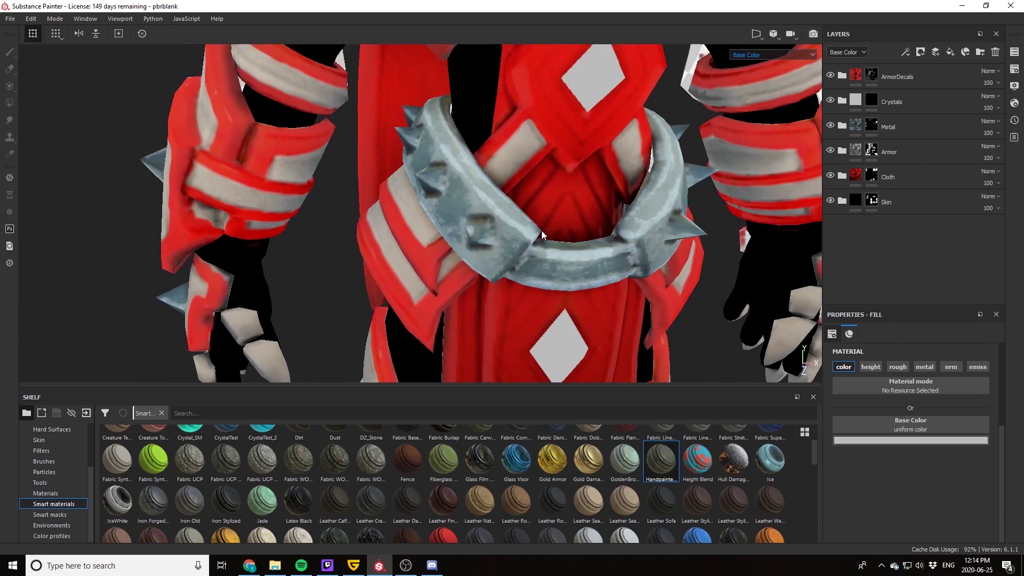
alt+drag(507, 214, 446, 213)
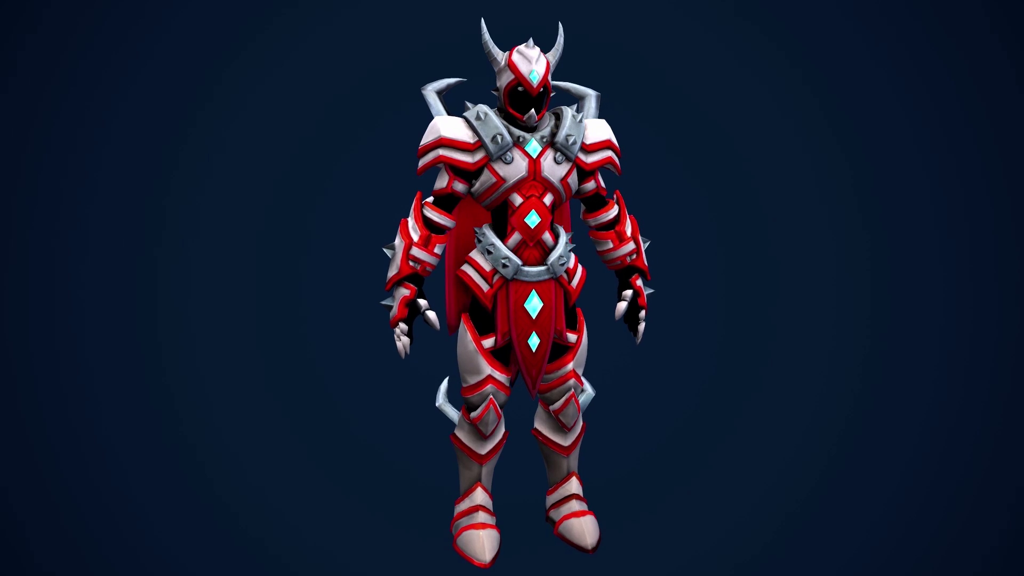